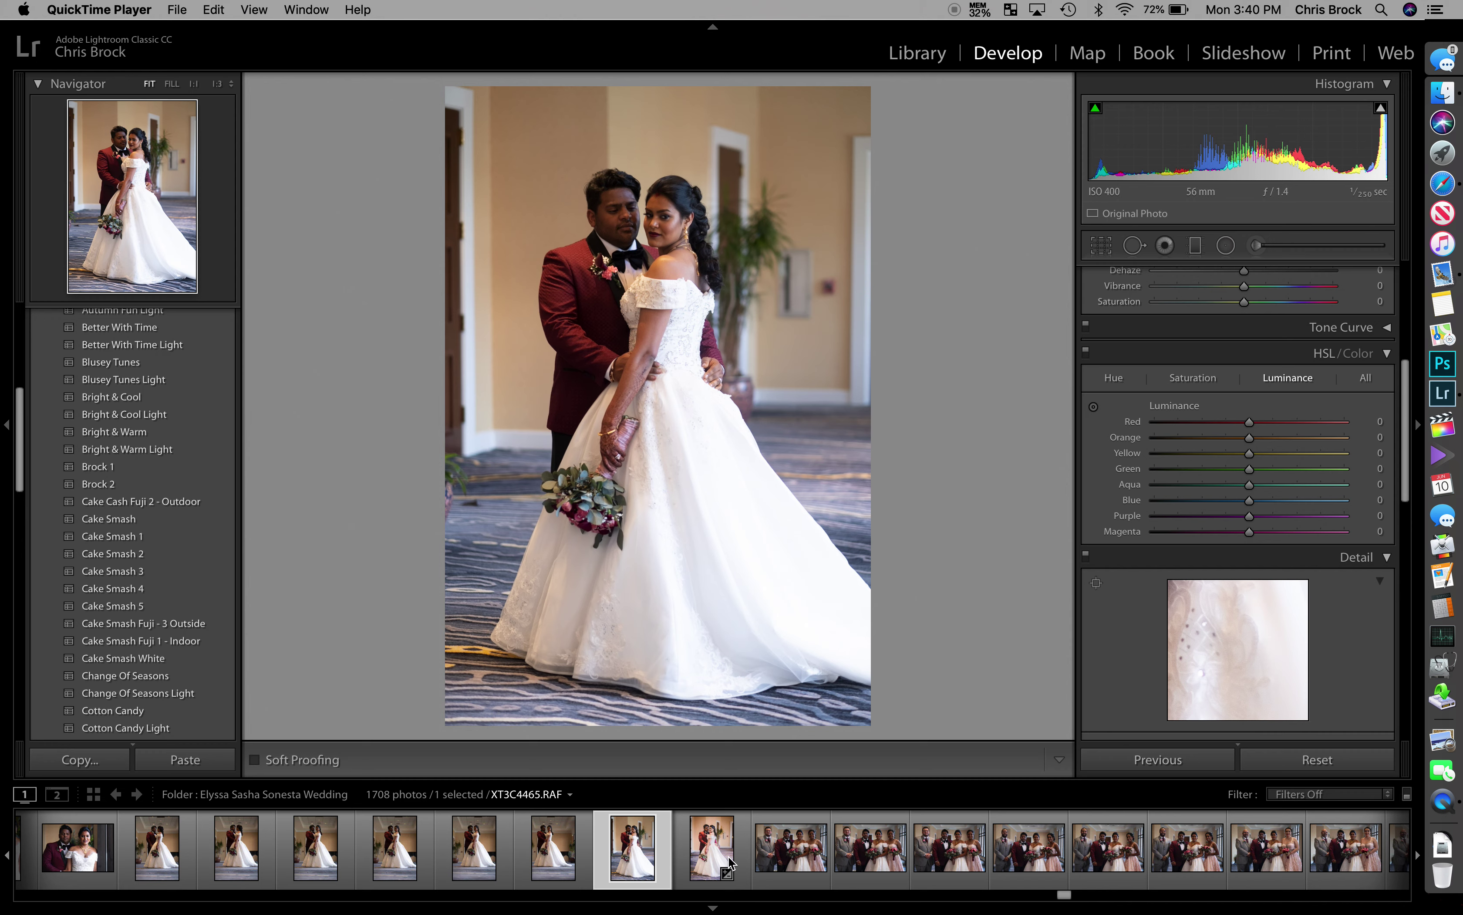
Sync the edited couple photo's settings to the seven similar shots beside it, then view one.
left_click(730, 862)
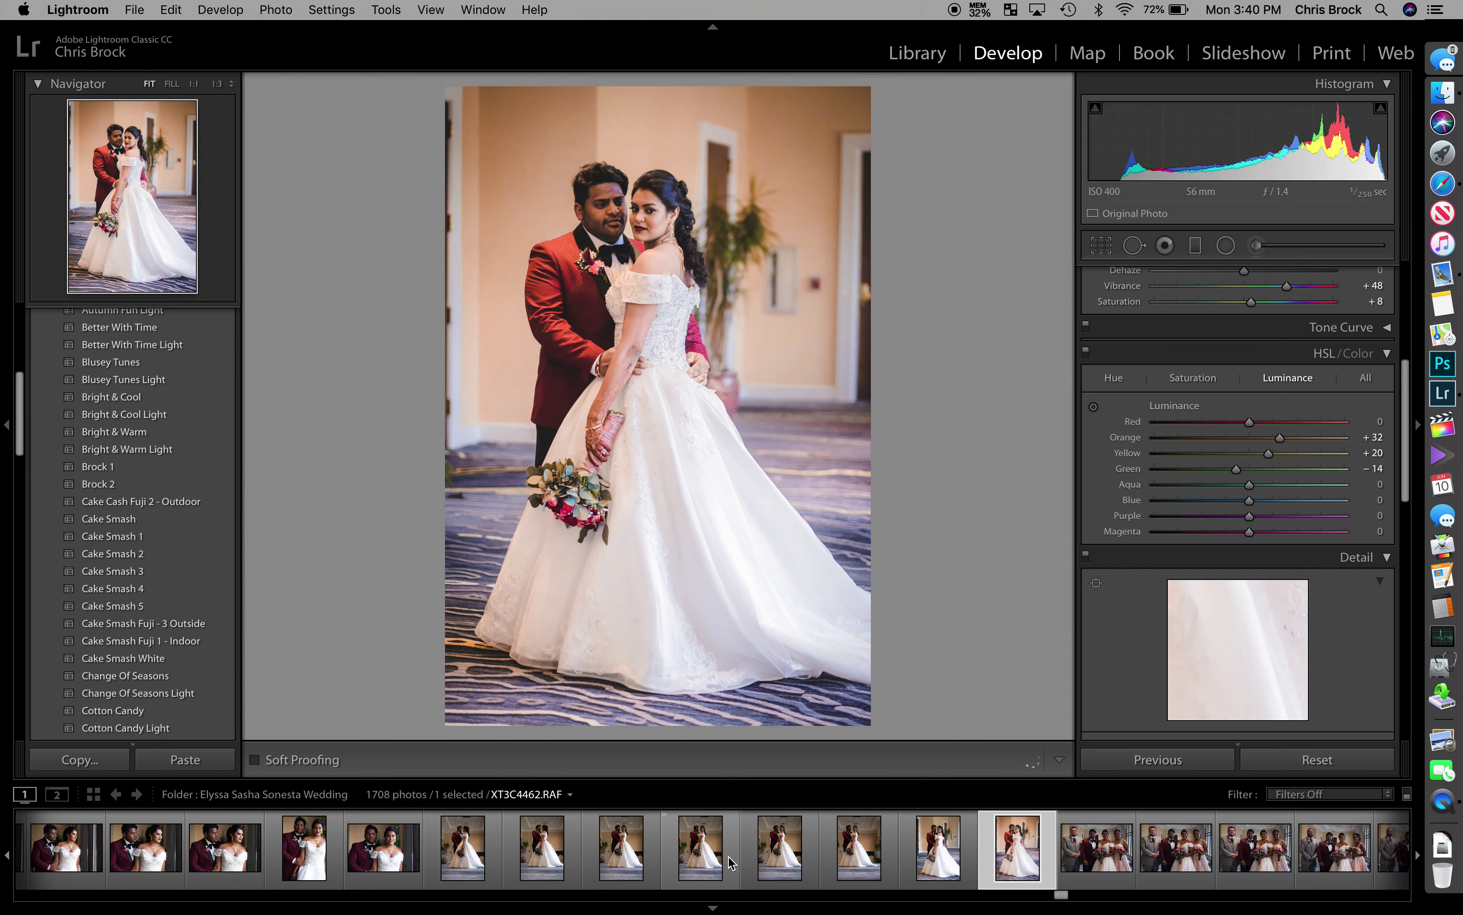
left_click(470, 861, "shift")
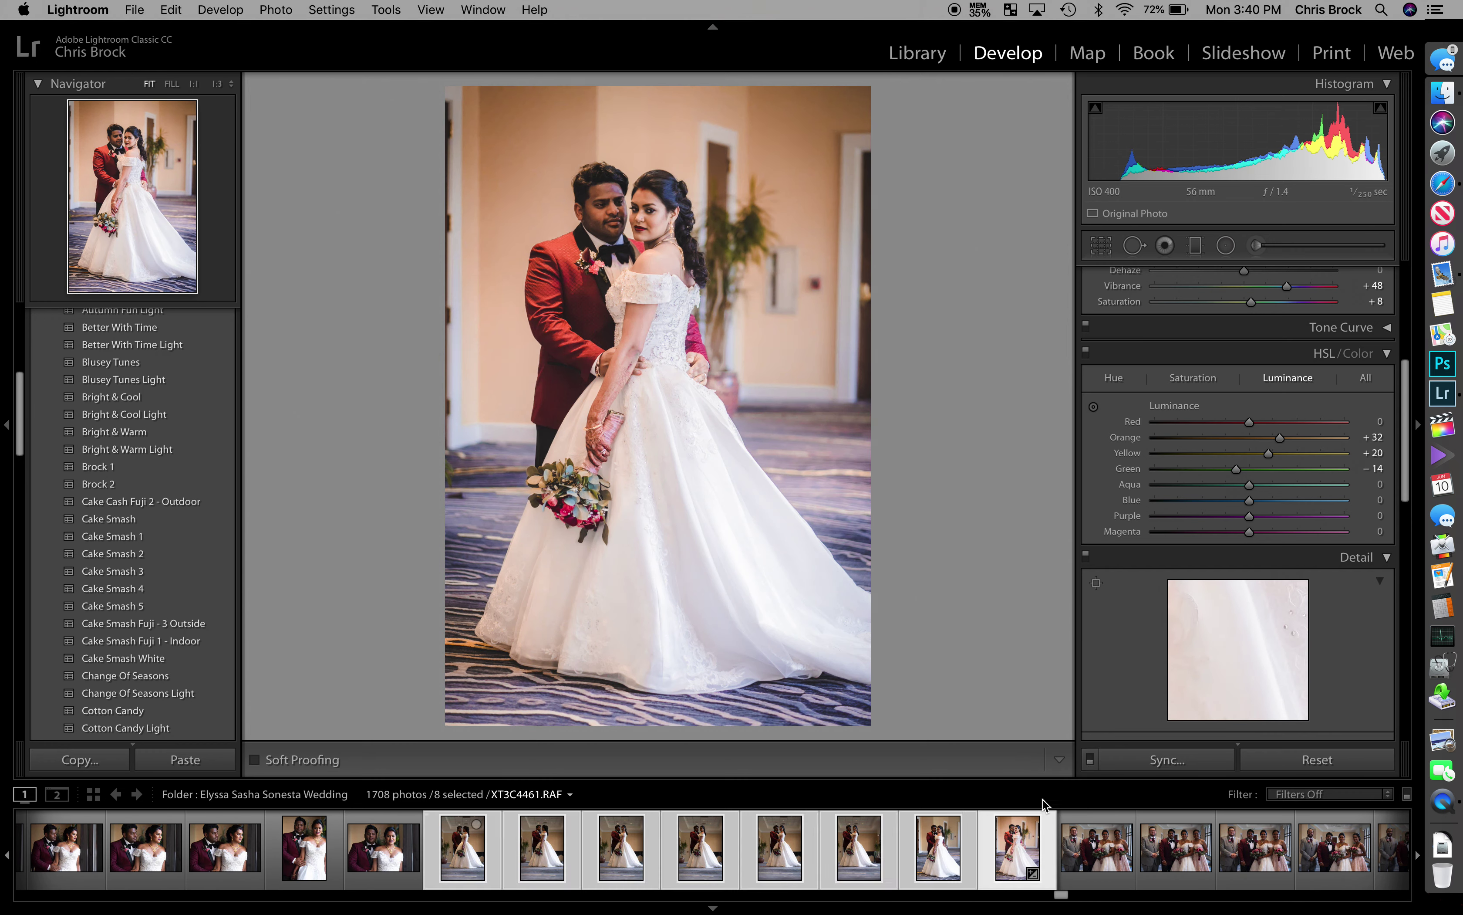
left_click(1132, 768)
key("Return")
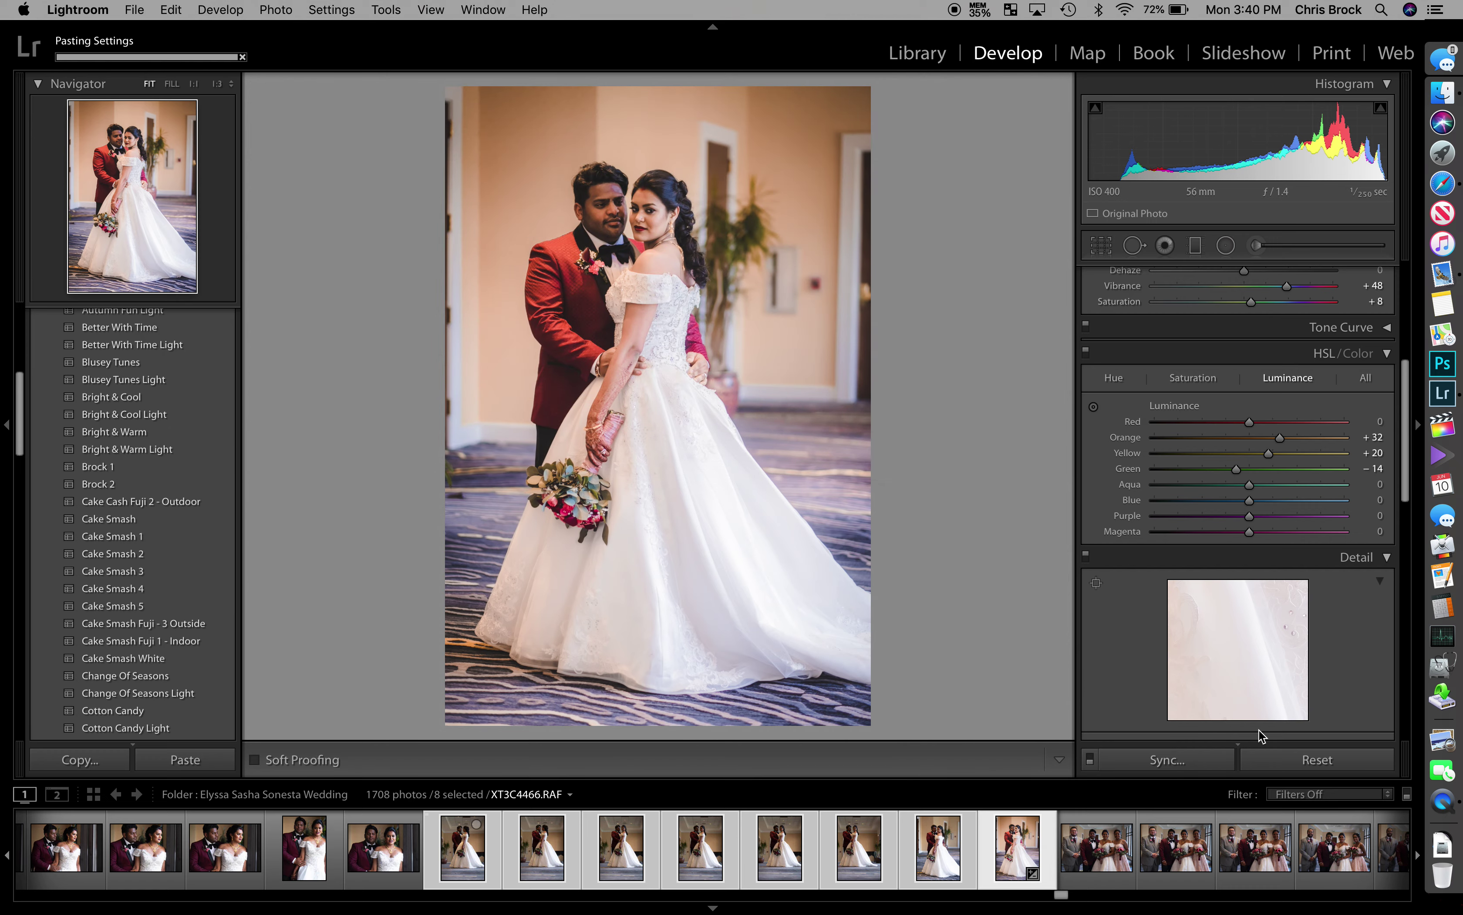
scroll(1259, 696, "up", 5)
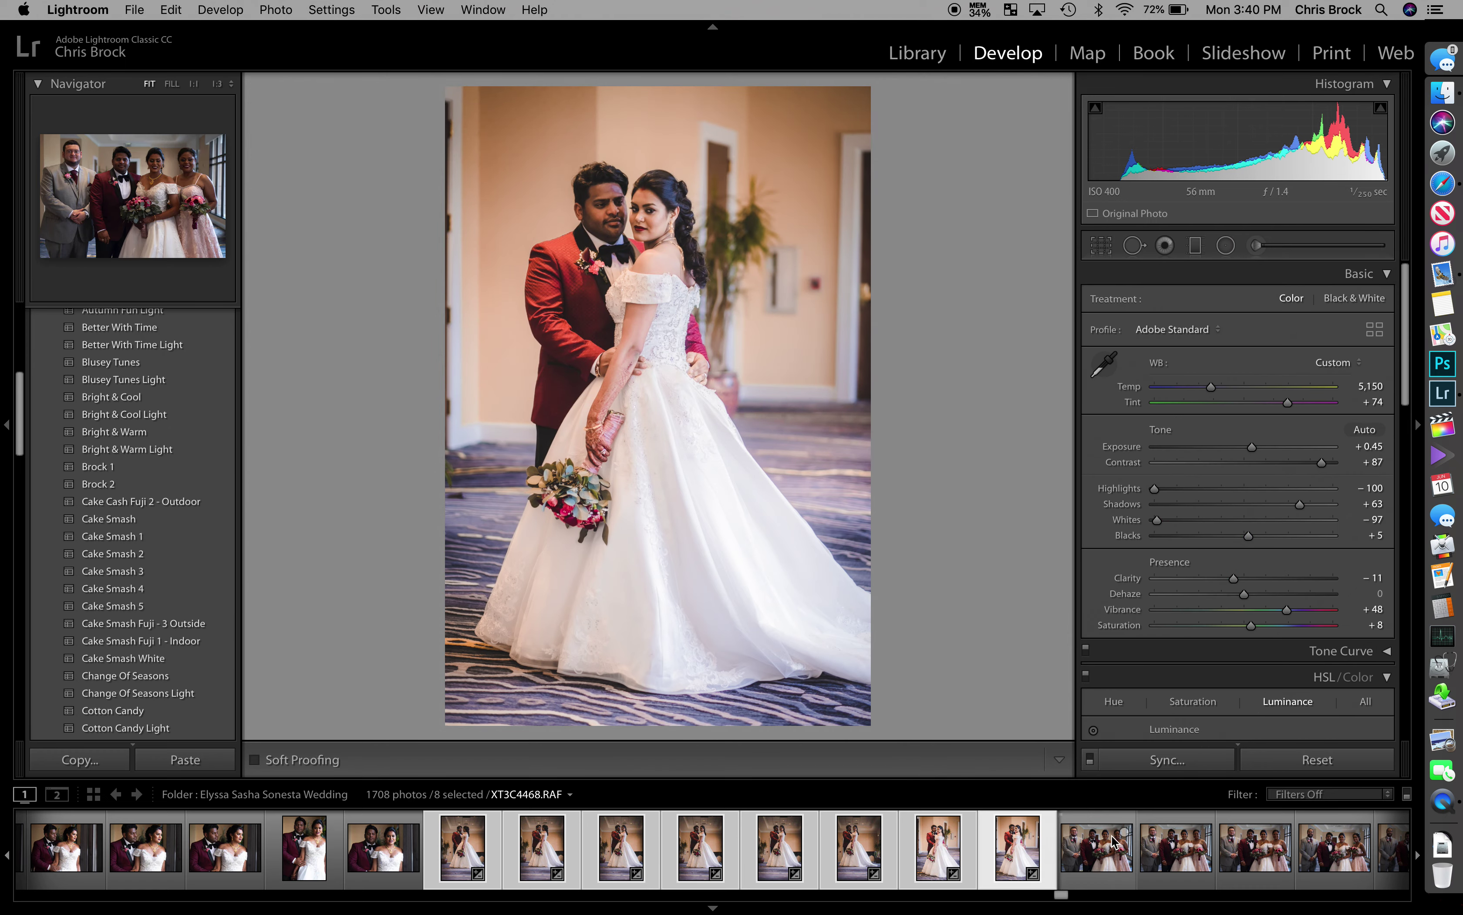
left_click(1029, 856)
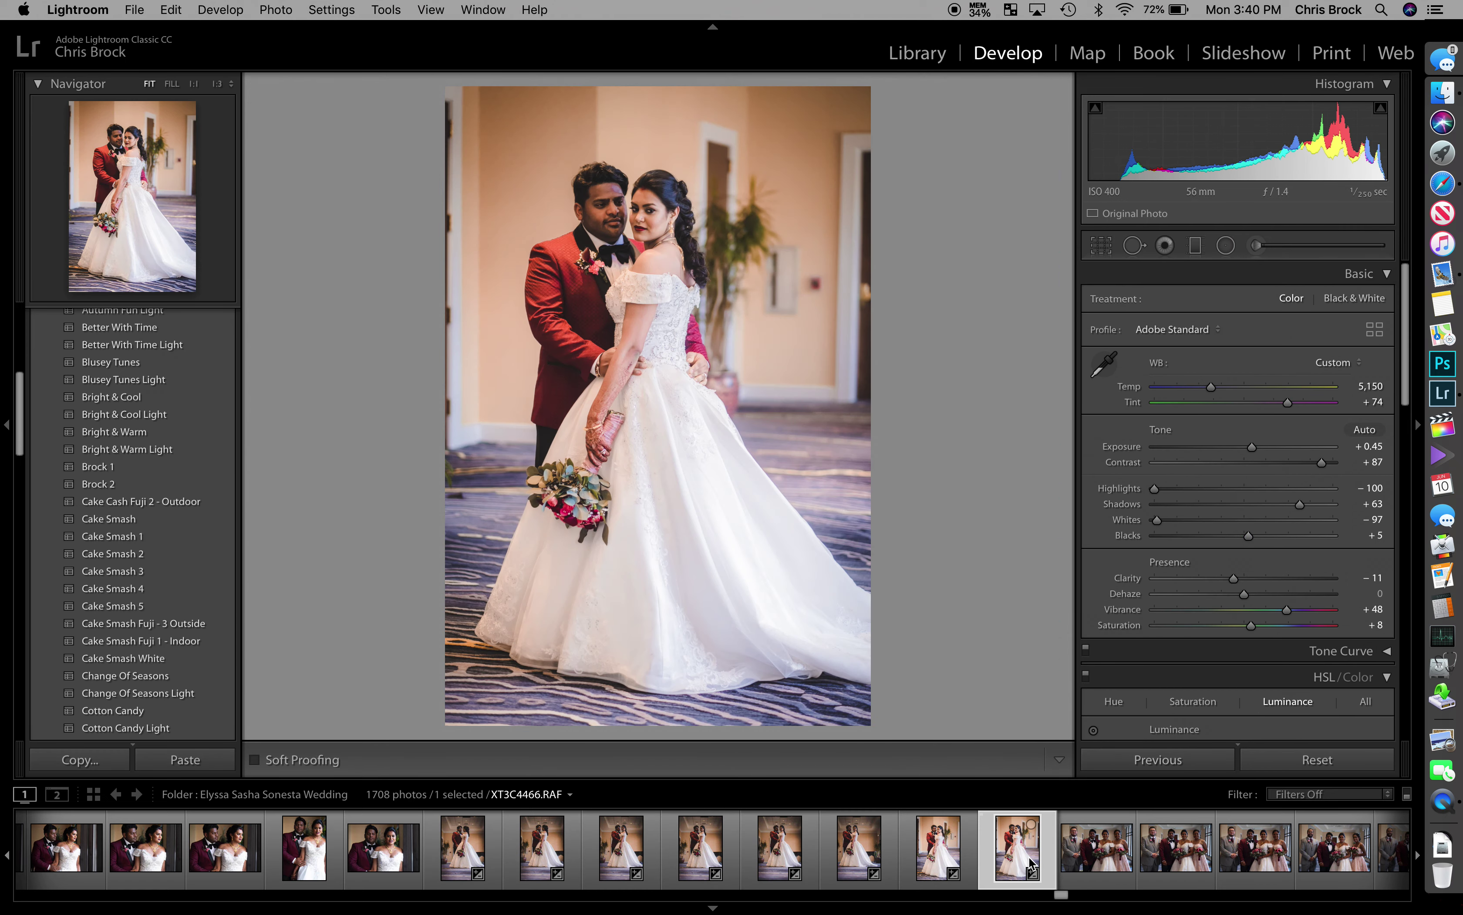
key("Left")
key("Left")
key("Left")
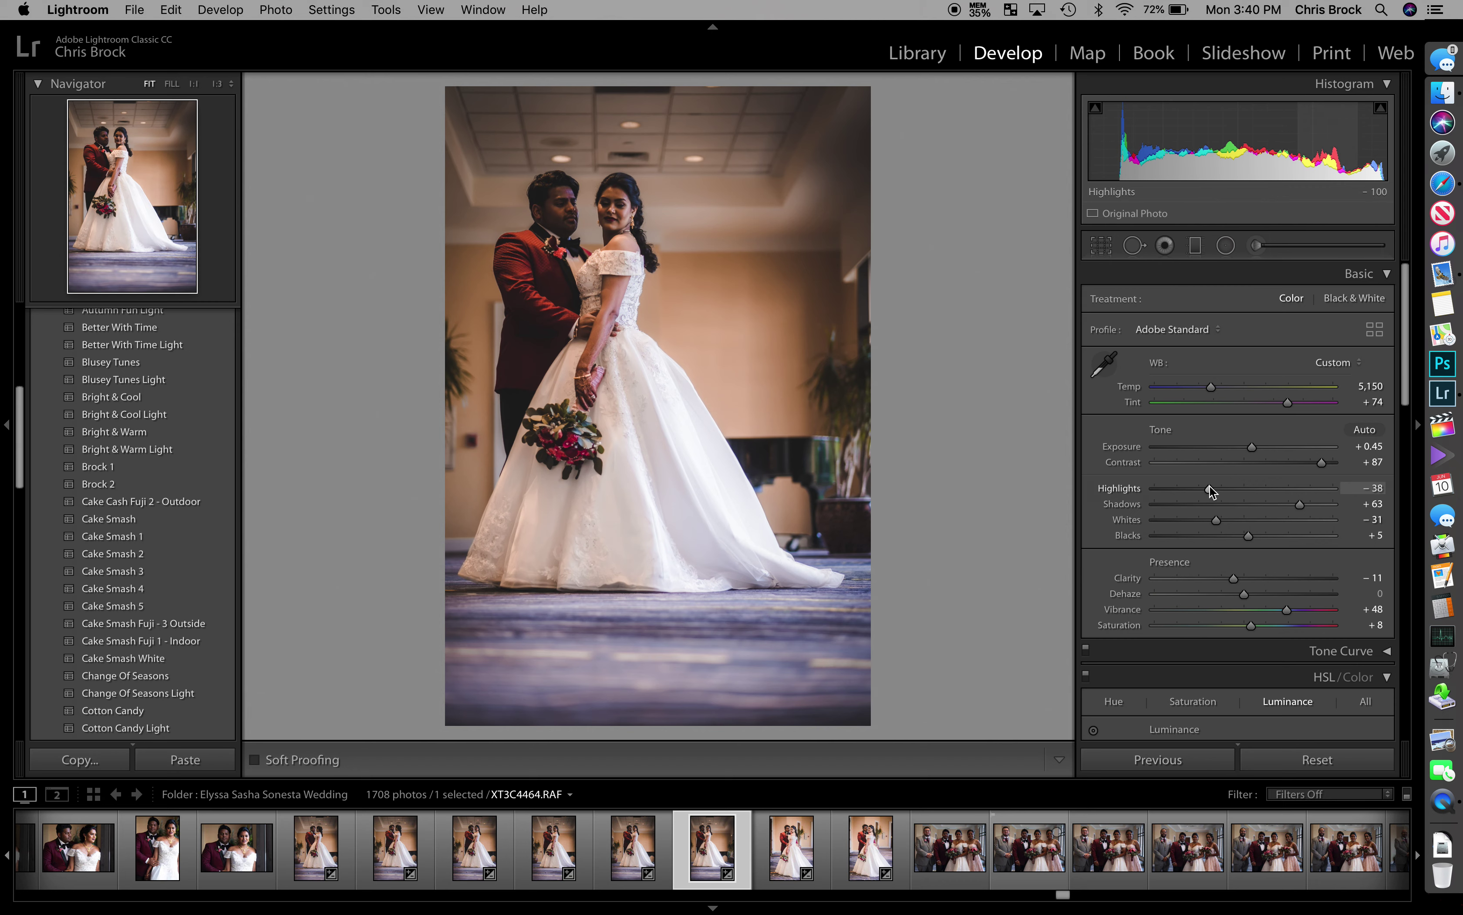
Set Highlights -100, Tint +65, Shadows +80 and Exposure +1.10 with the Basic sliders.
left_click_drag(1209, 487, 1149, 488)
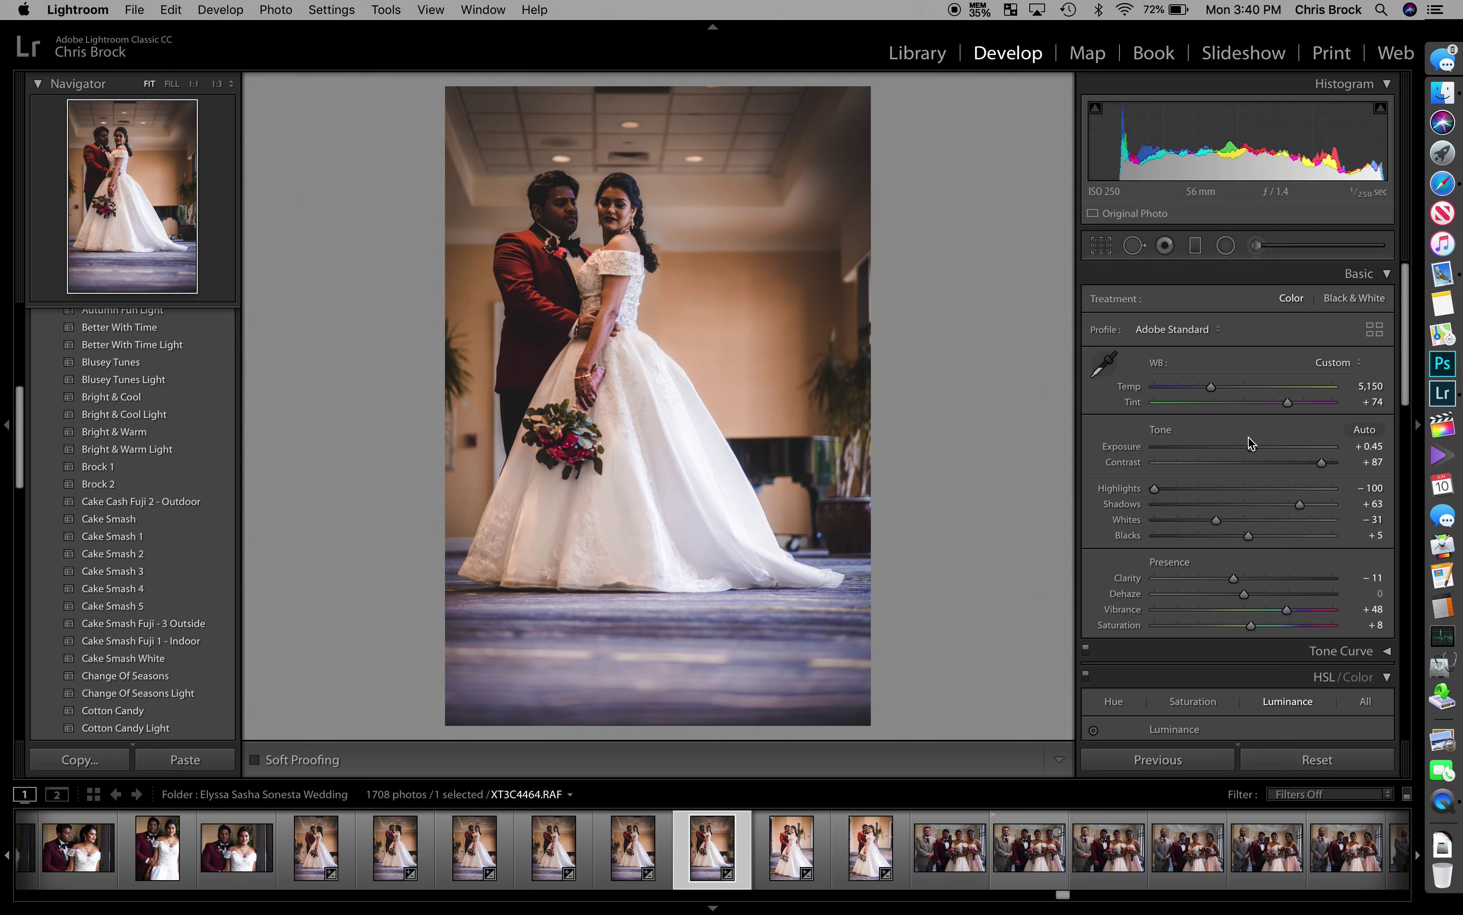
left_click_drag(1251, 447, 1264, 446)
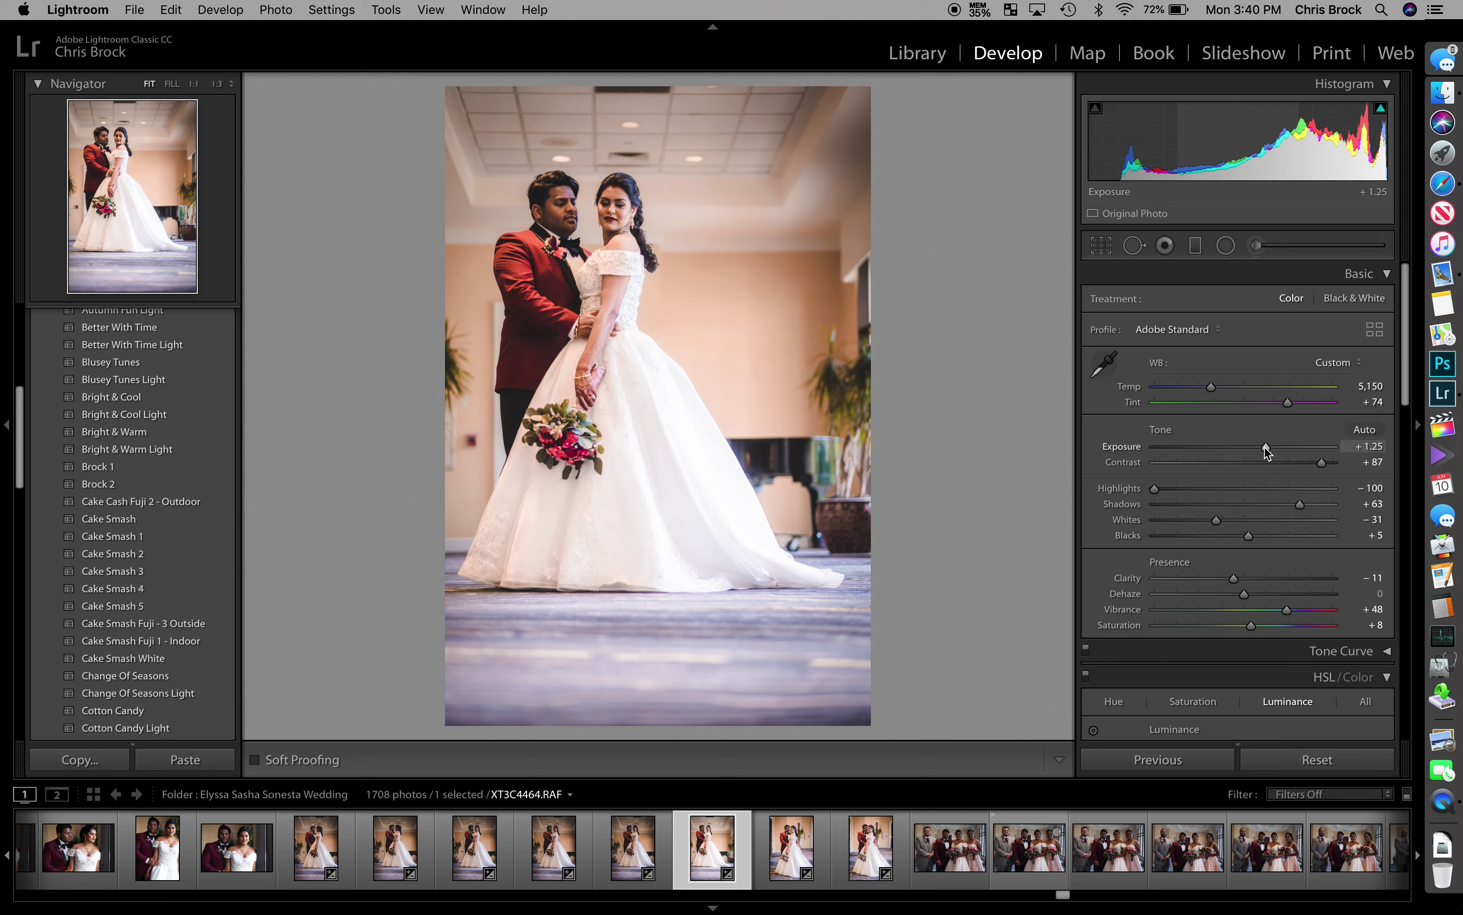
left_click_drag(1263, 447, 1267, 448)
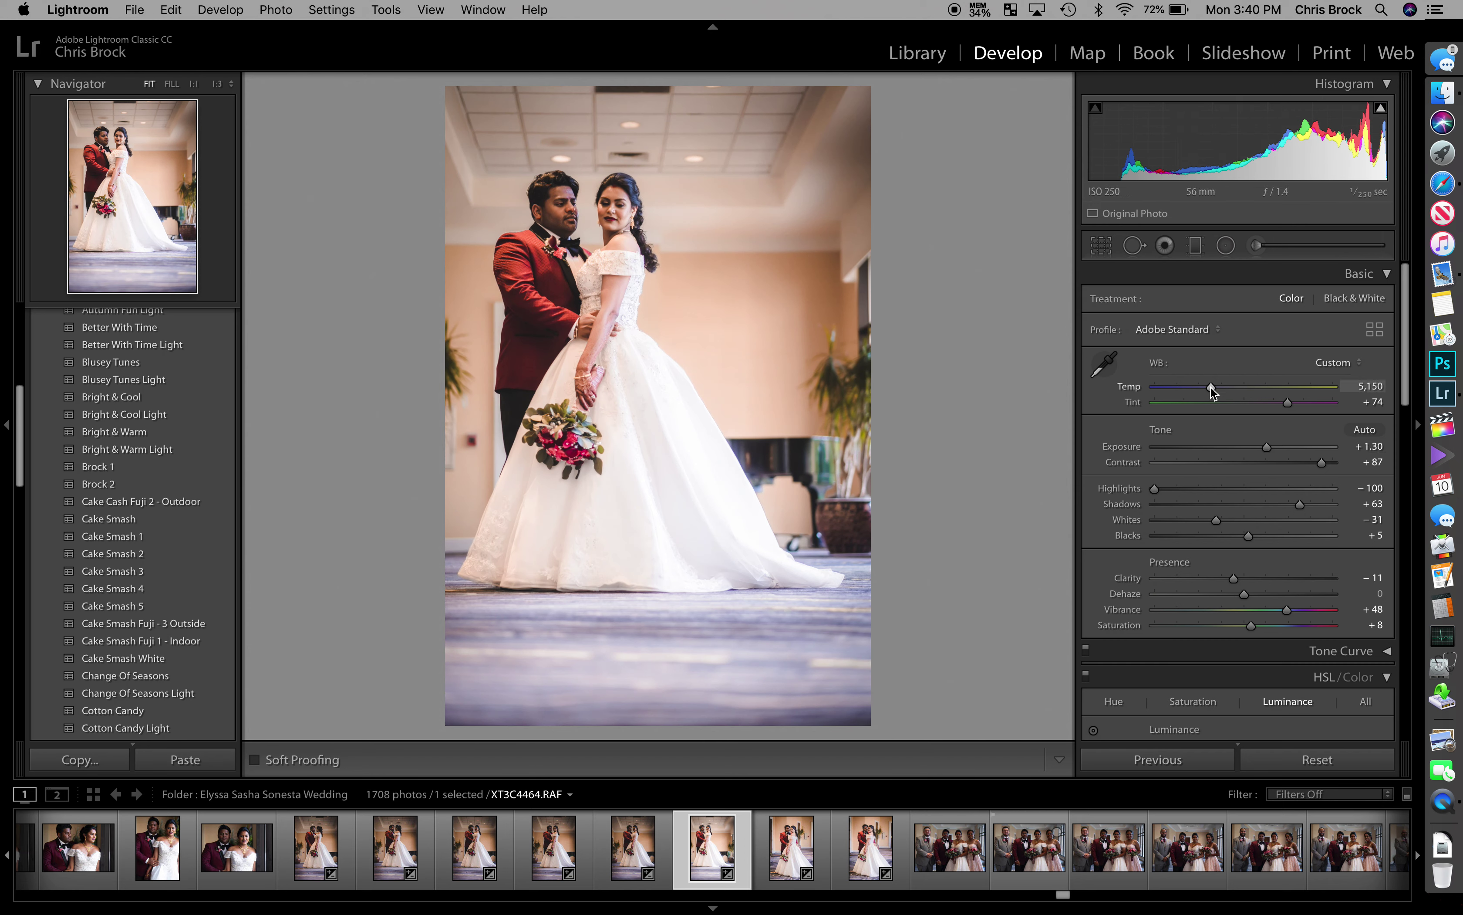
left_click_drag(1211, 387, 1207, 387)
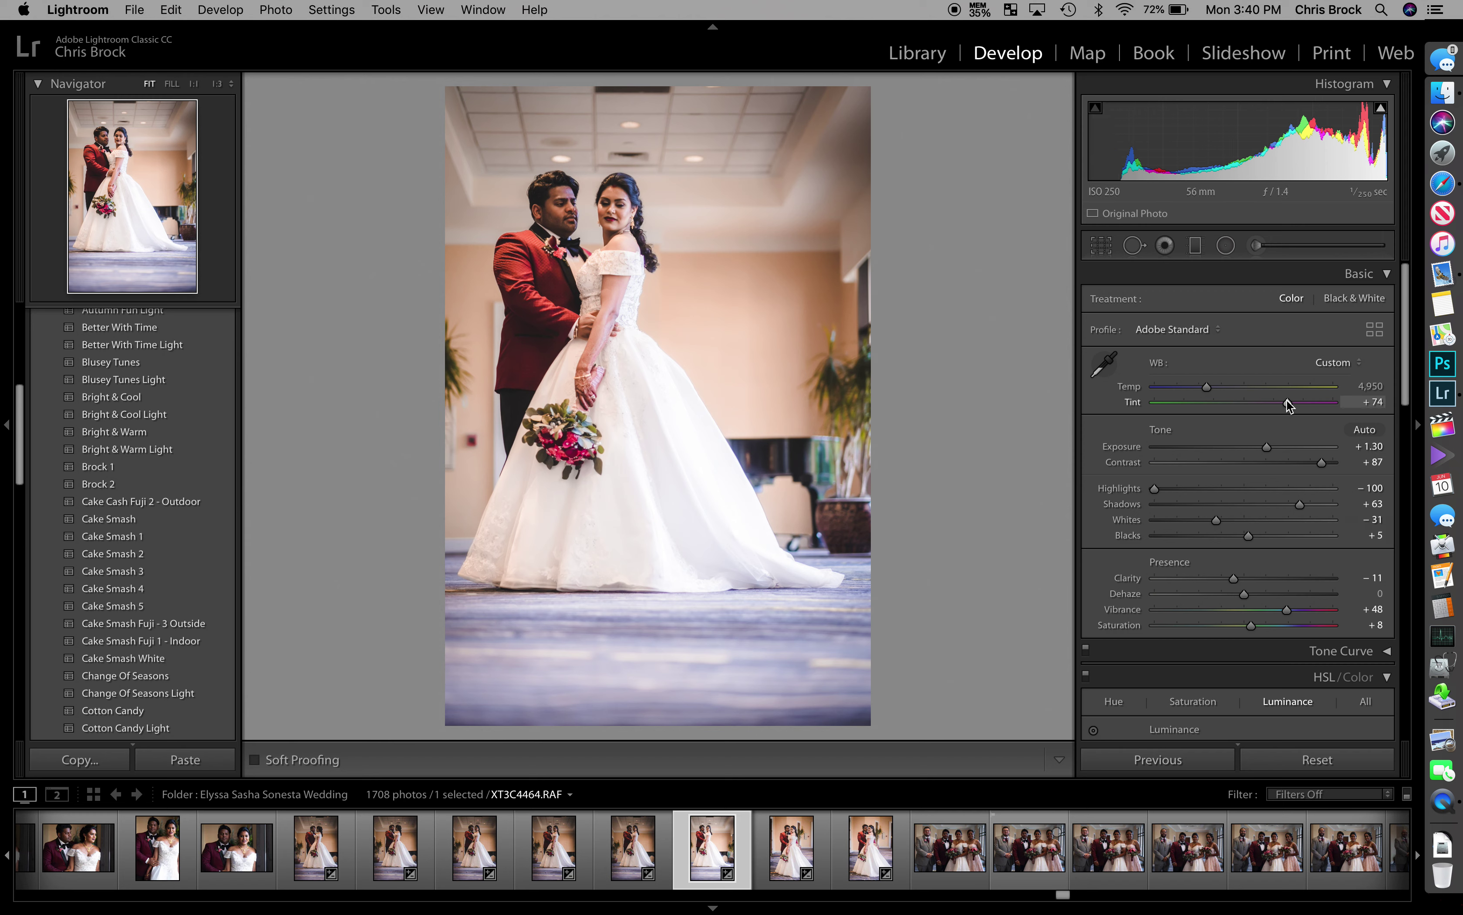
left_click_drag(1289, 403, 1283, 403)
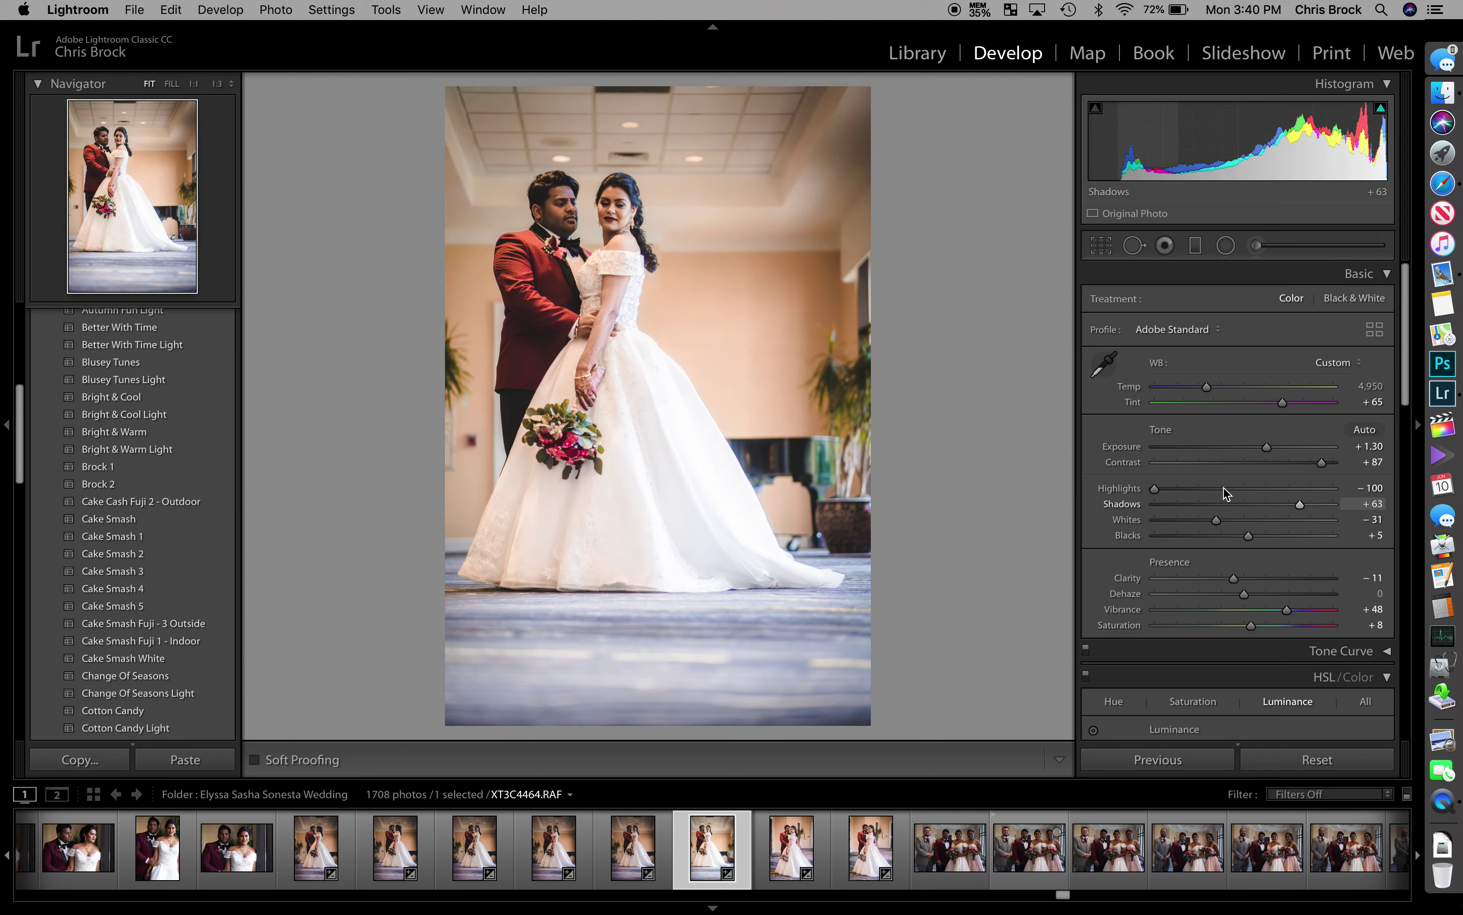
left_click_drag(1269, 449, 1265, 448)
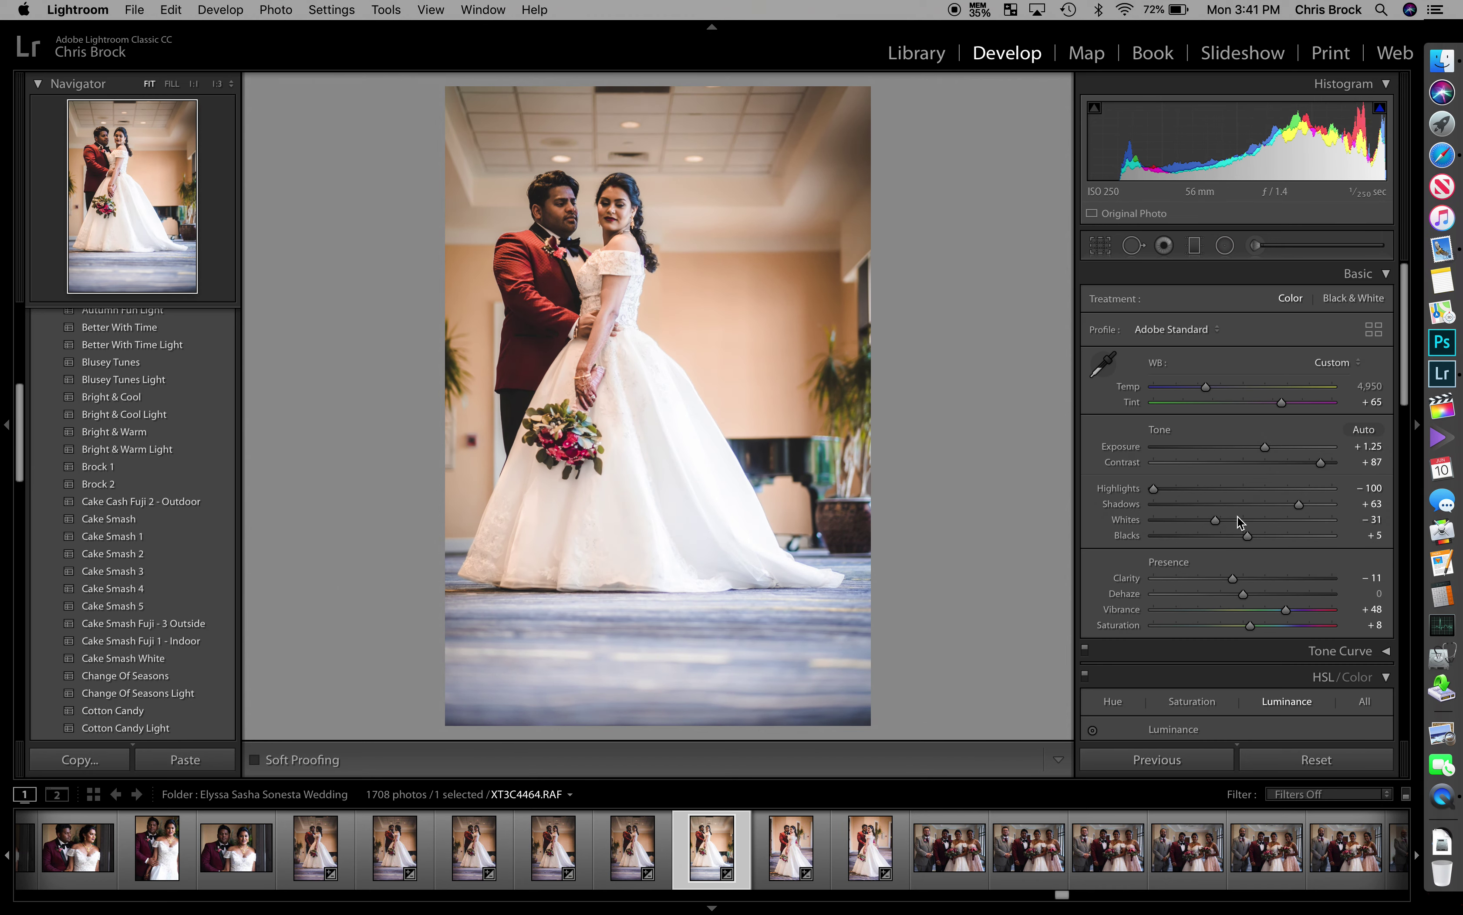
left_click_drag(1306, 504, 1315, 504)
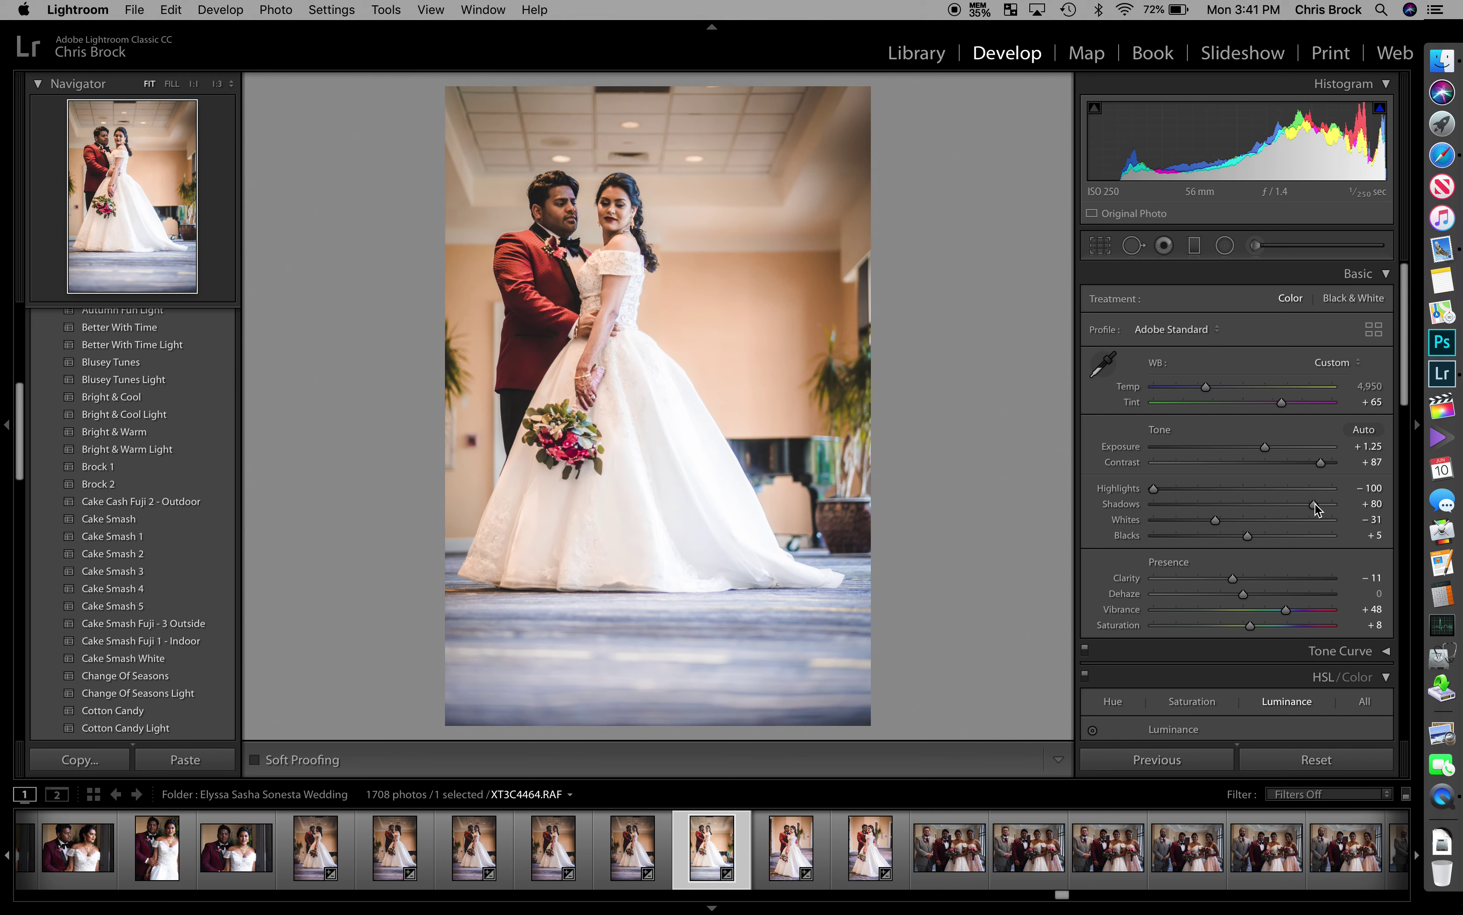
left_click_drag(1262, 449, 1260, 448)
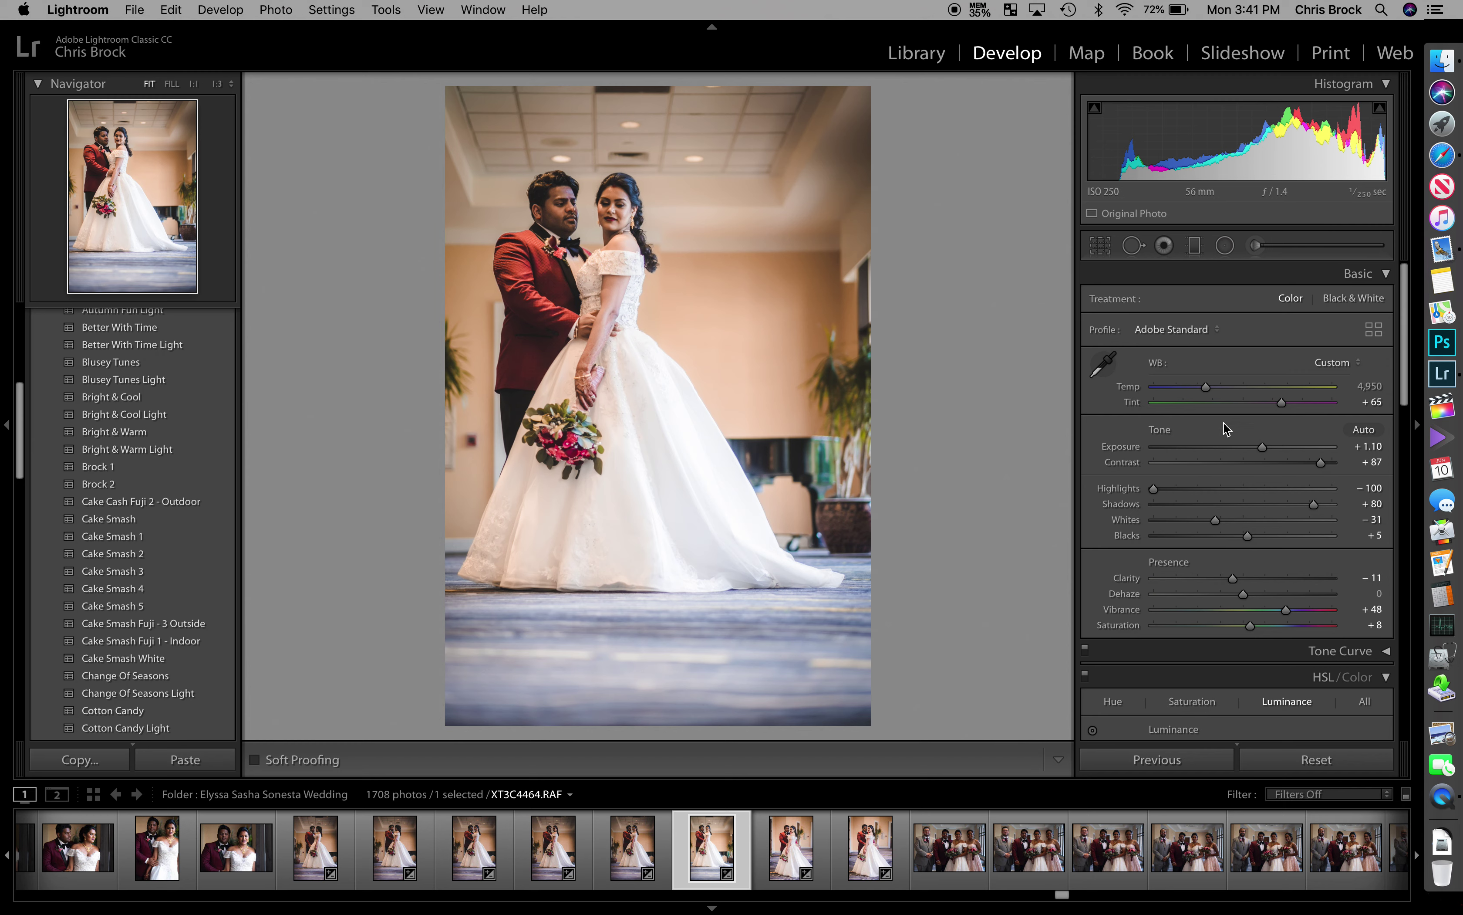
Set the white balance Temp to 4,700.
left_click(1372, 387)
type("4700")
key("Tab")
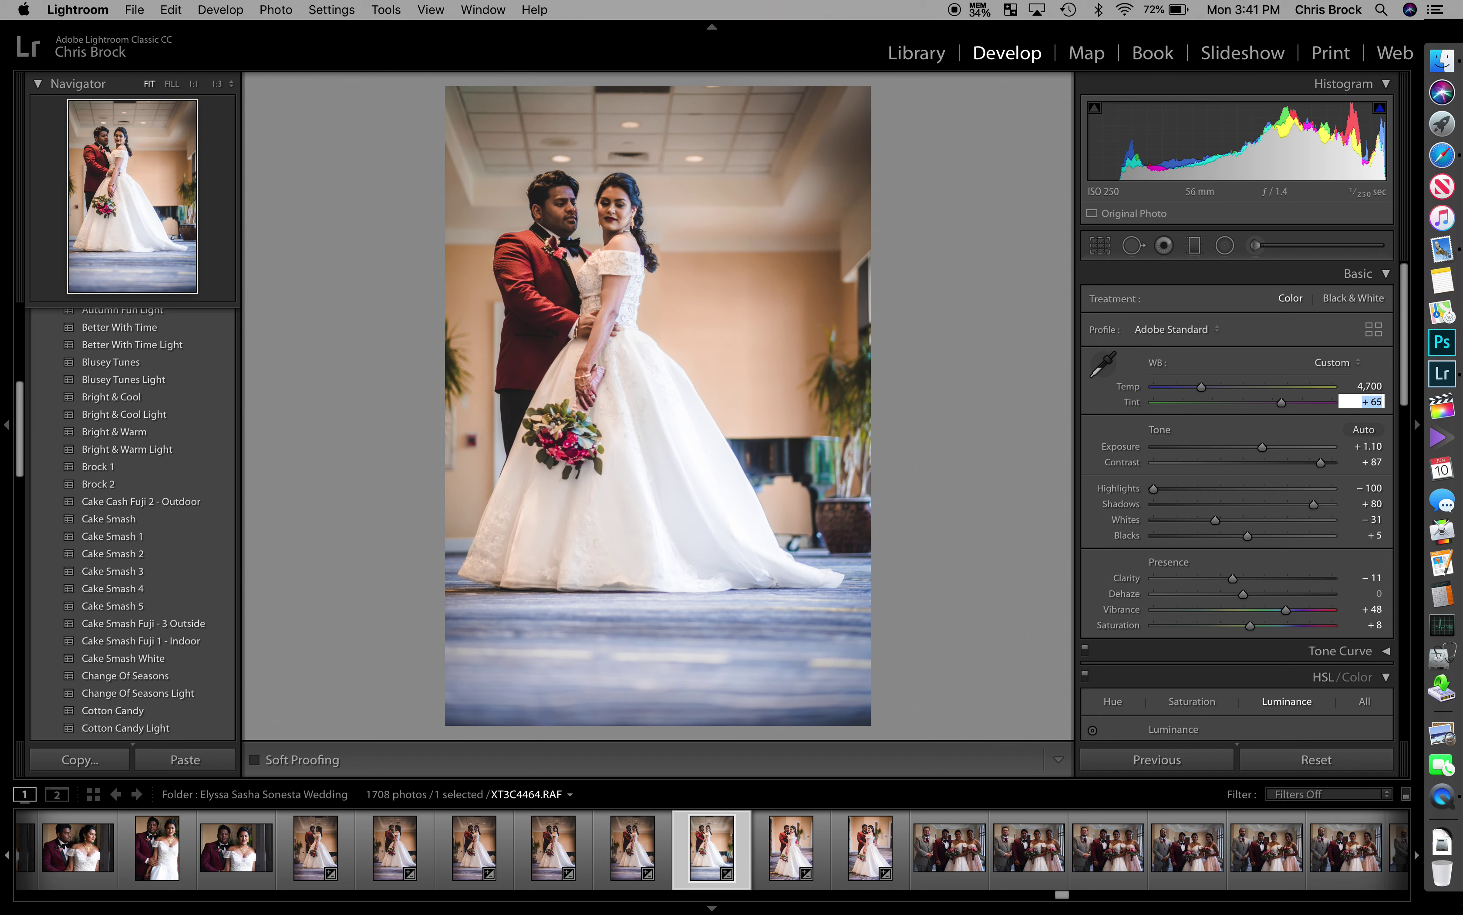
scroll(1304, 527, "down", 5)
Lower Blue saturation to -60 in the HSL Saturation panel.
scroll(1305, 527, "down", 2)
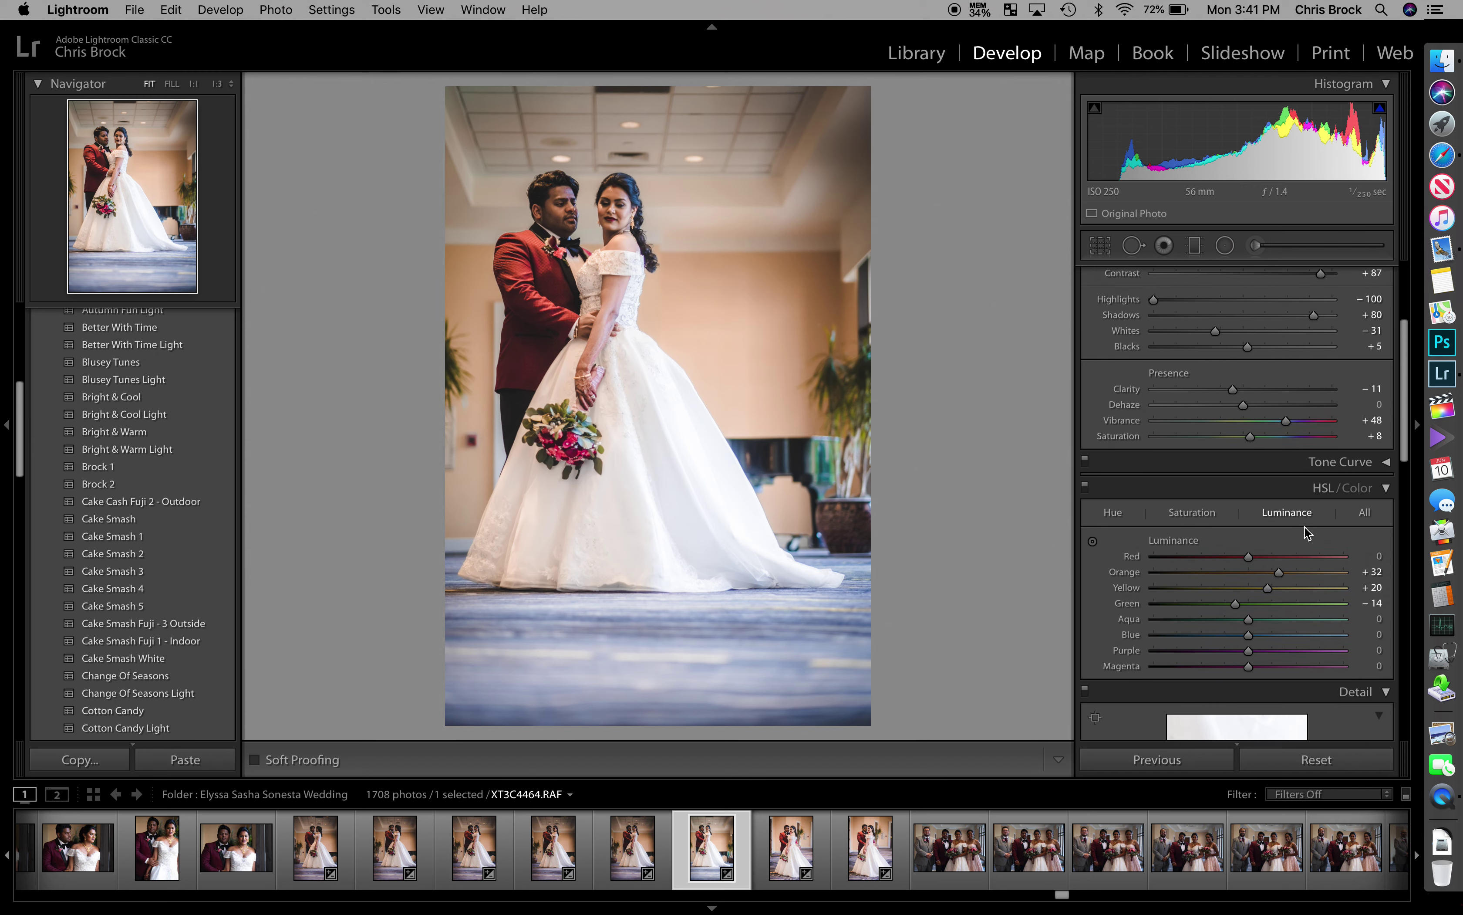
scroll(1304, 532, "down", 1)
left_click(1190, 487)
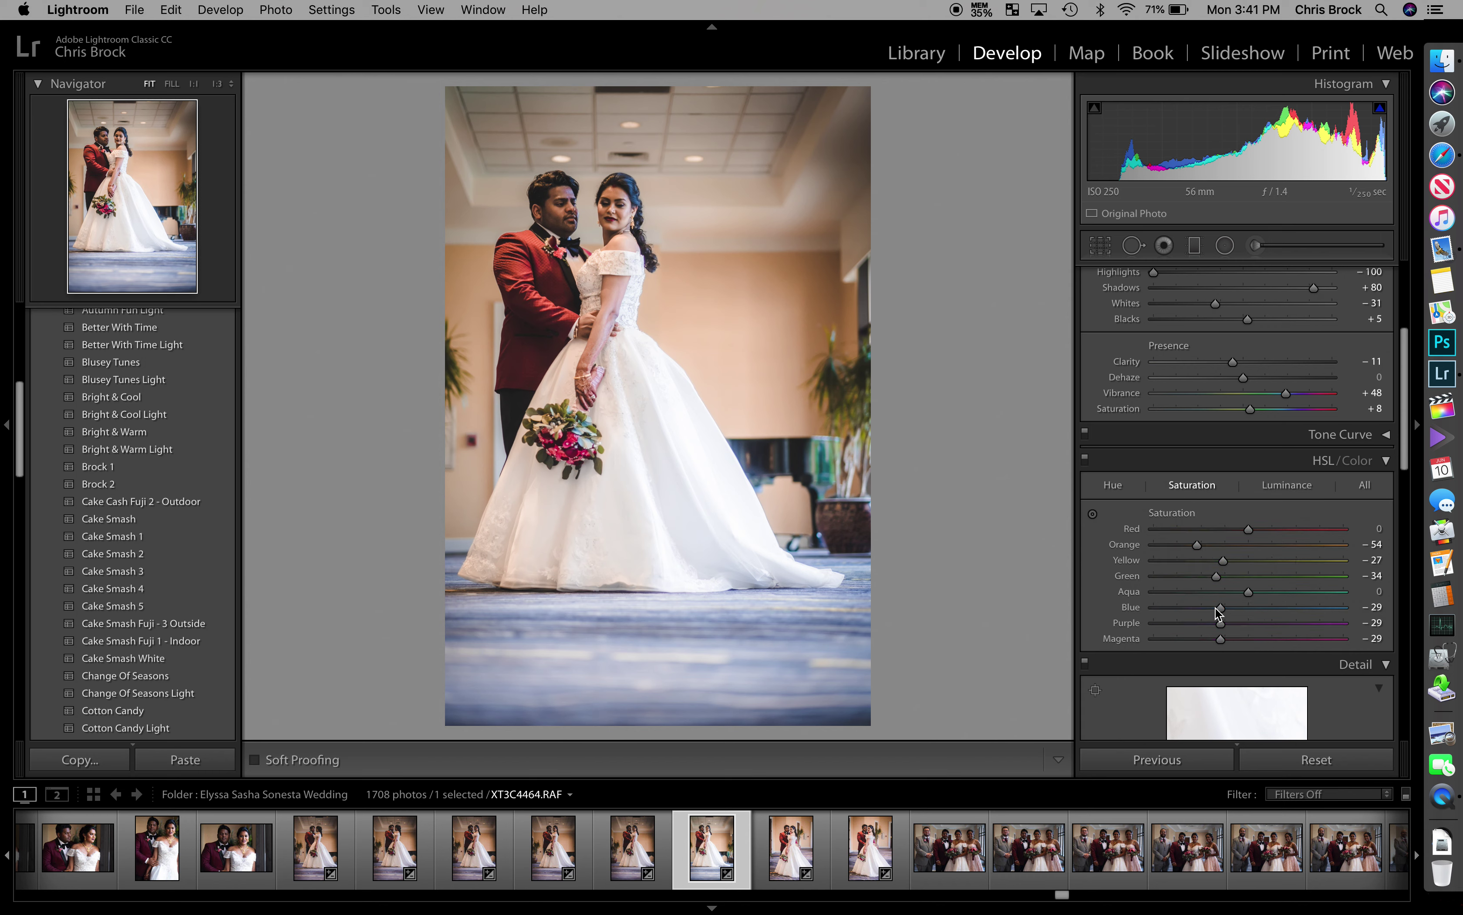
left_click(1192, 607)
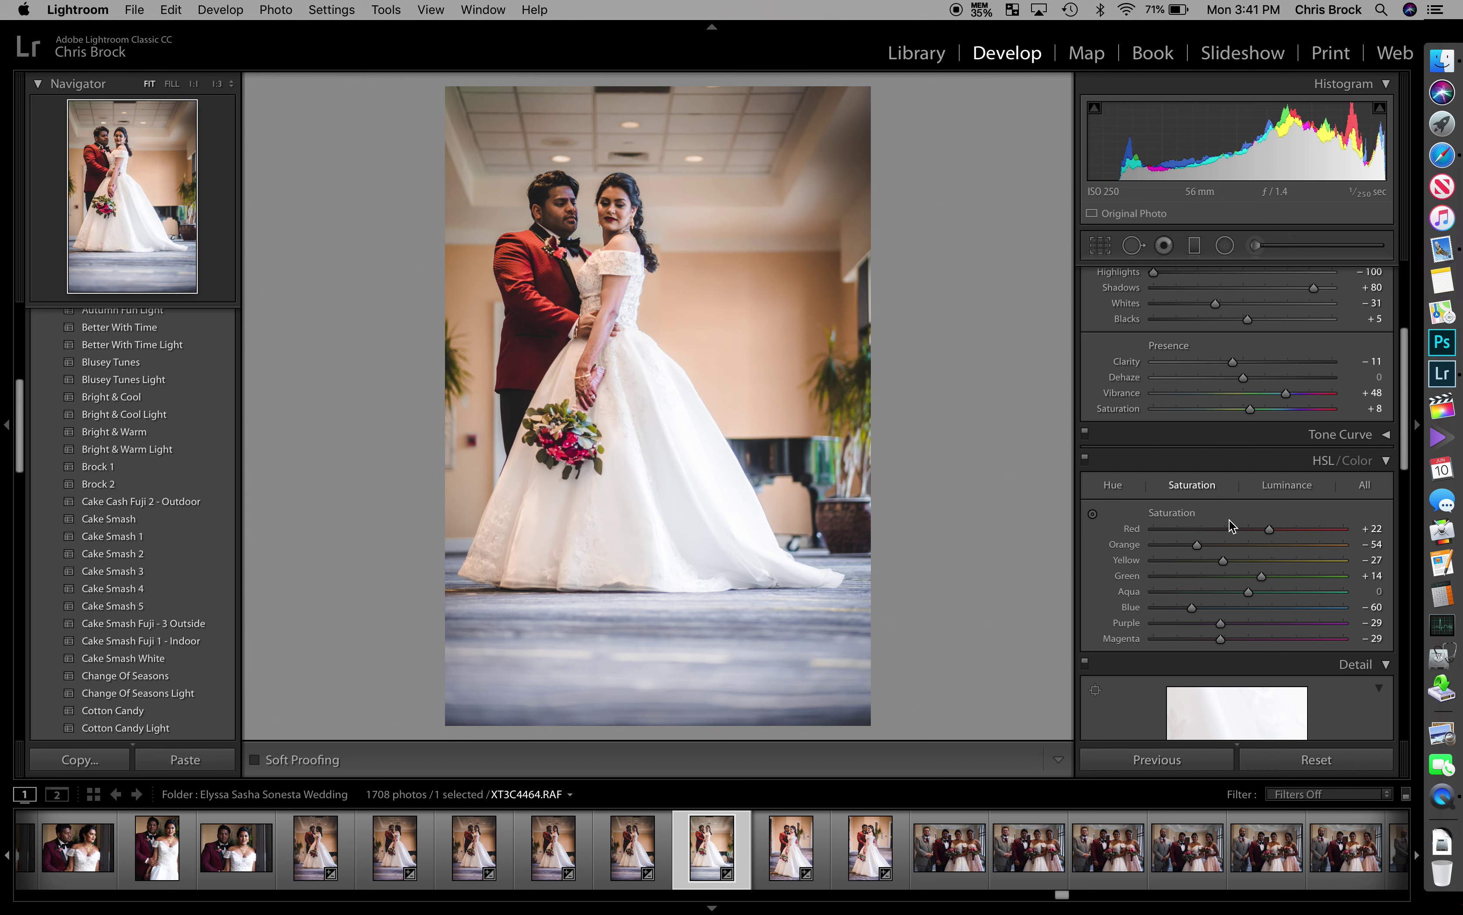
Raise Vibrance to +64 and drop Orange saturation to -63.
scroll(1205, 454, "up", 5)
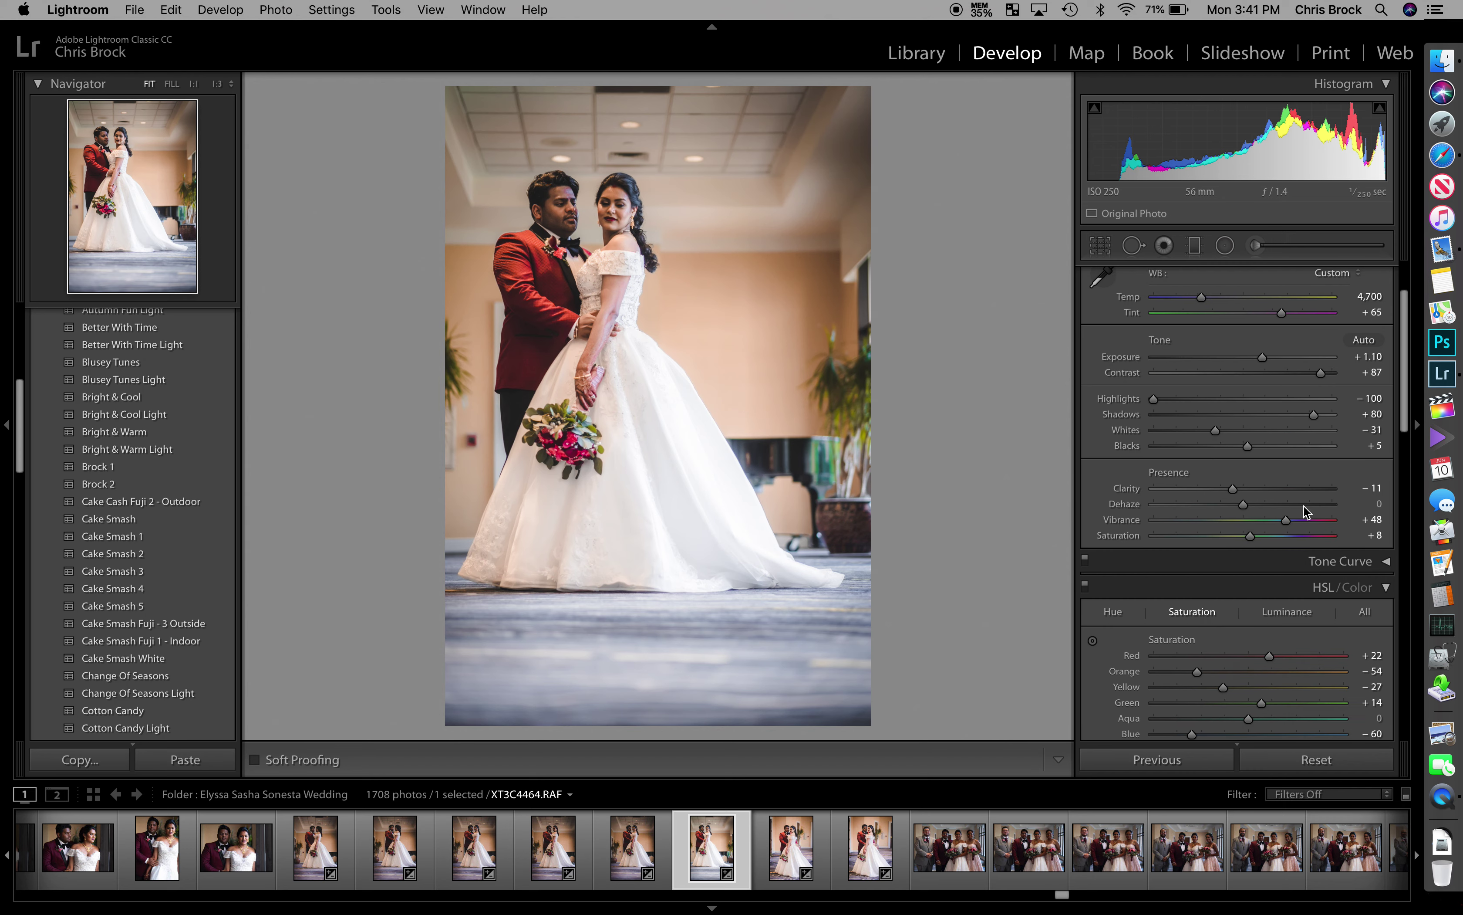
left_click_drag(1313, 521, 1302, 522)
scroll(1269, 544, "down", 2)
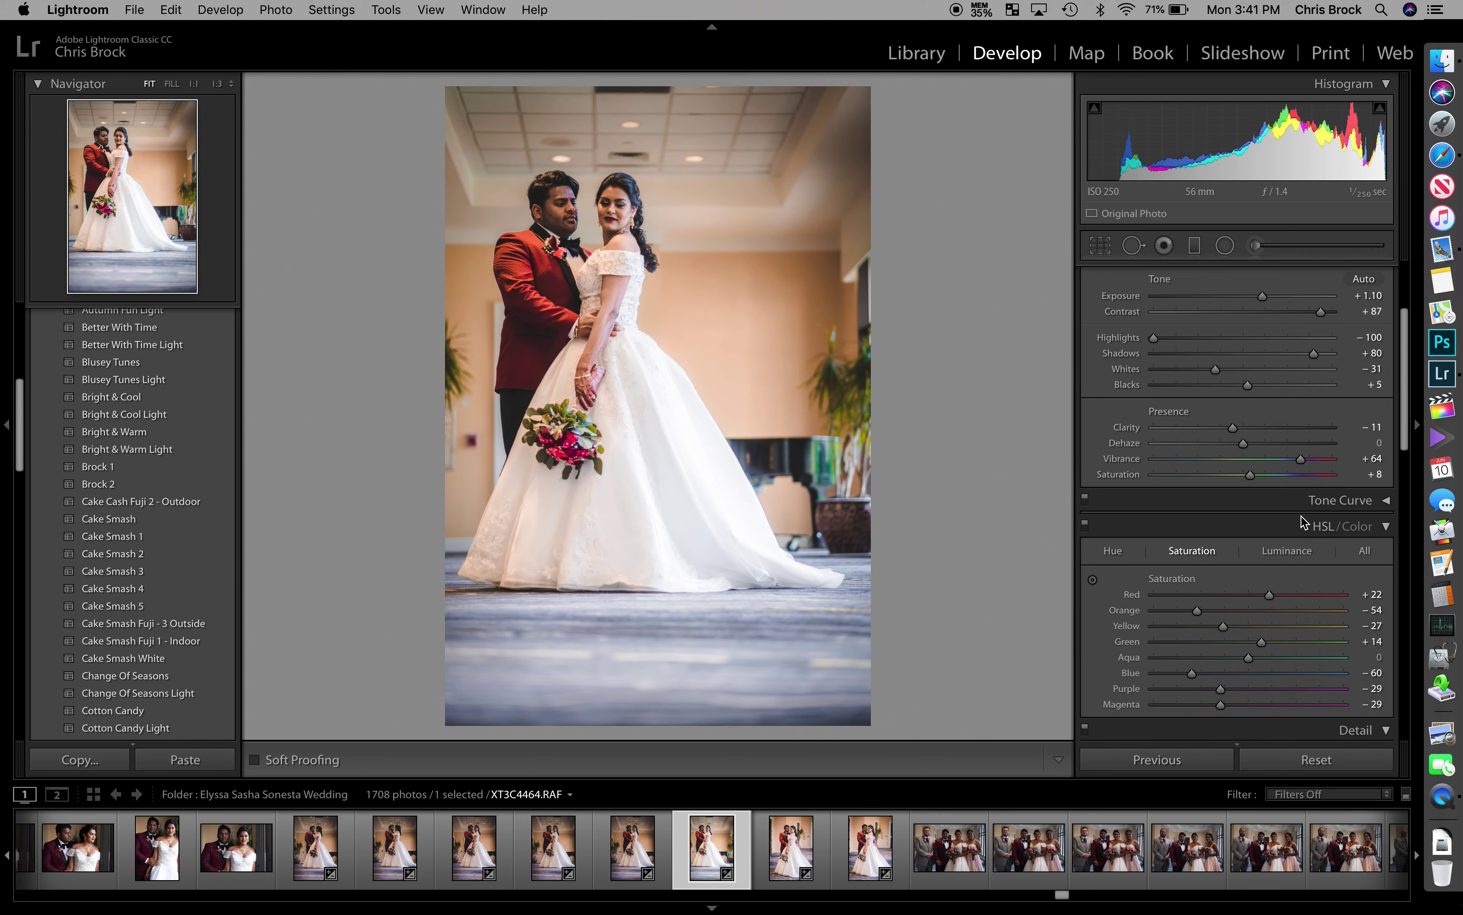
left_click_drag(1189, 619, 1190, 619)
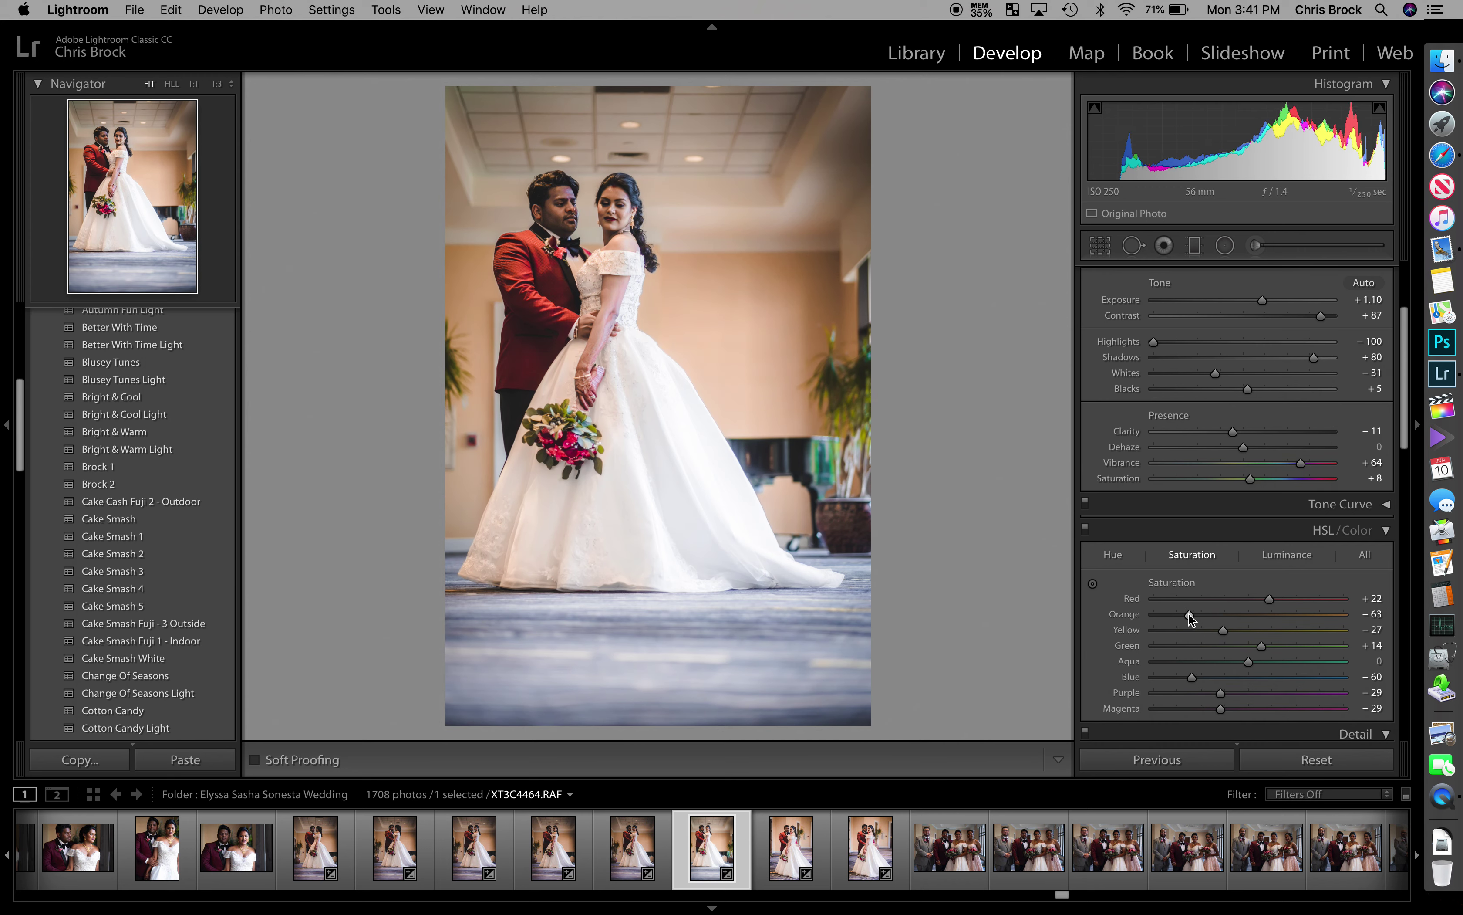
scroll(1188, 614, "up", 3)
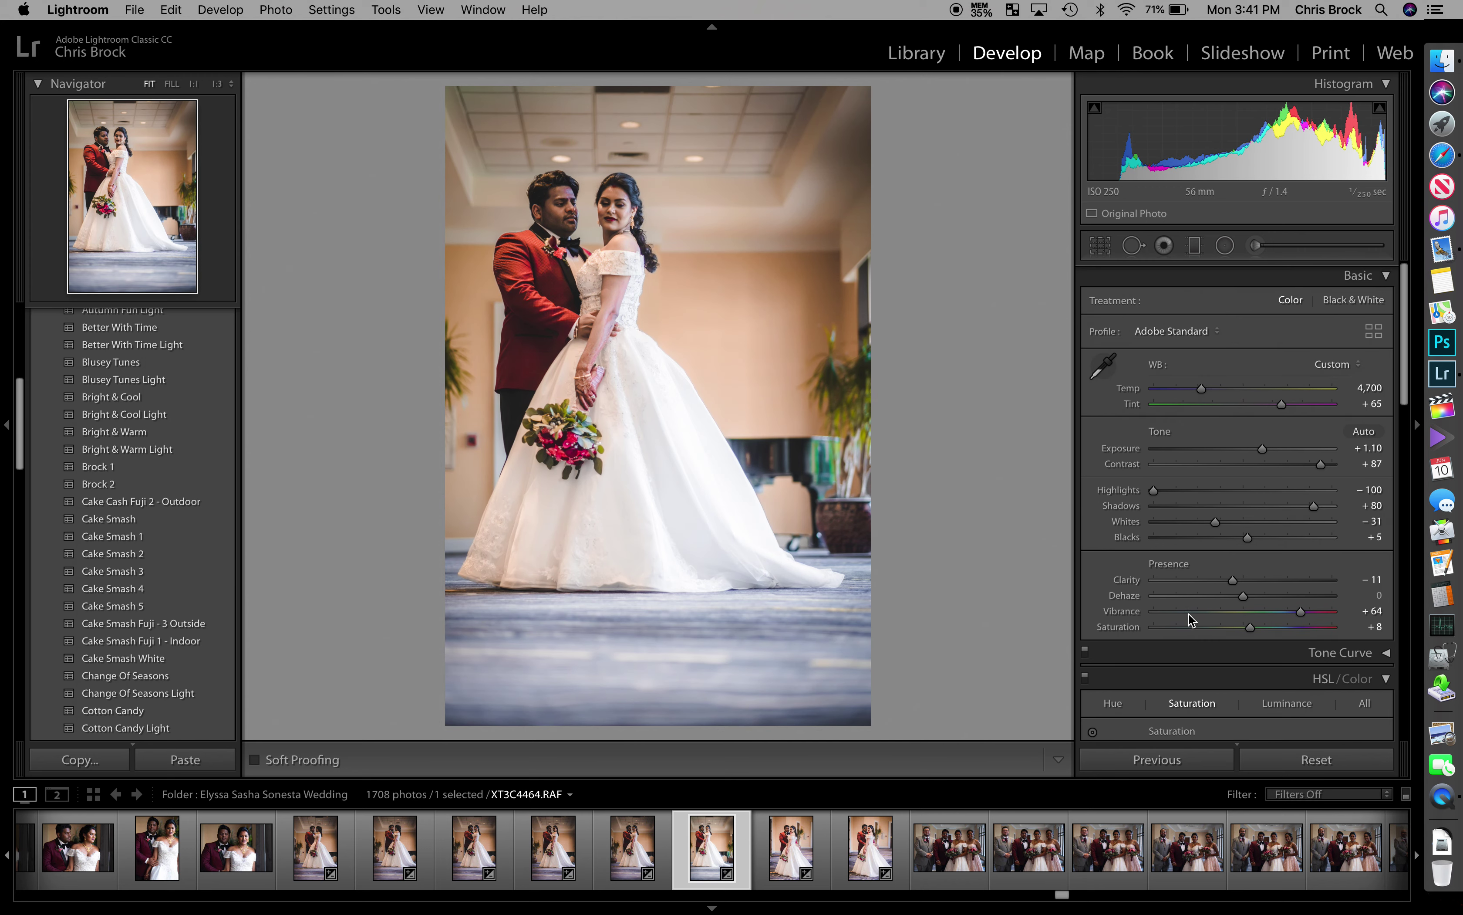
scroll(1188, 614, "up", 2)
scroll(544, 849, "up", 2)
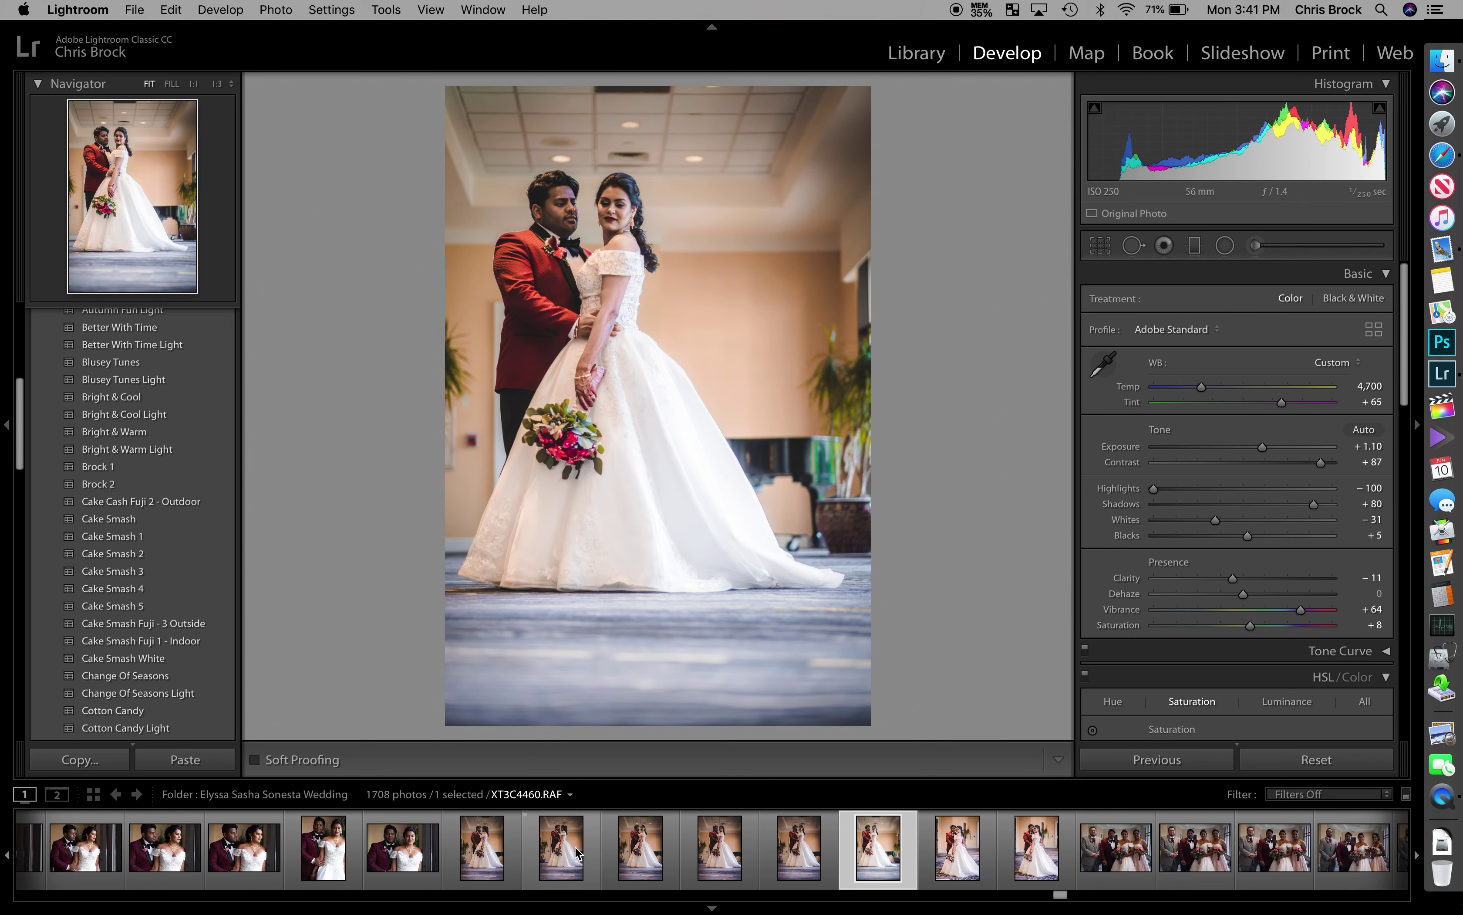
Sync this photo's grading to the group of similar couple photos and view one.
left_click(499, 858, "shift")
left_click(1166, 759)
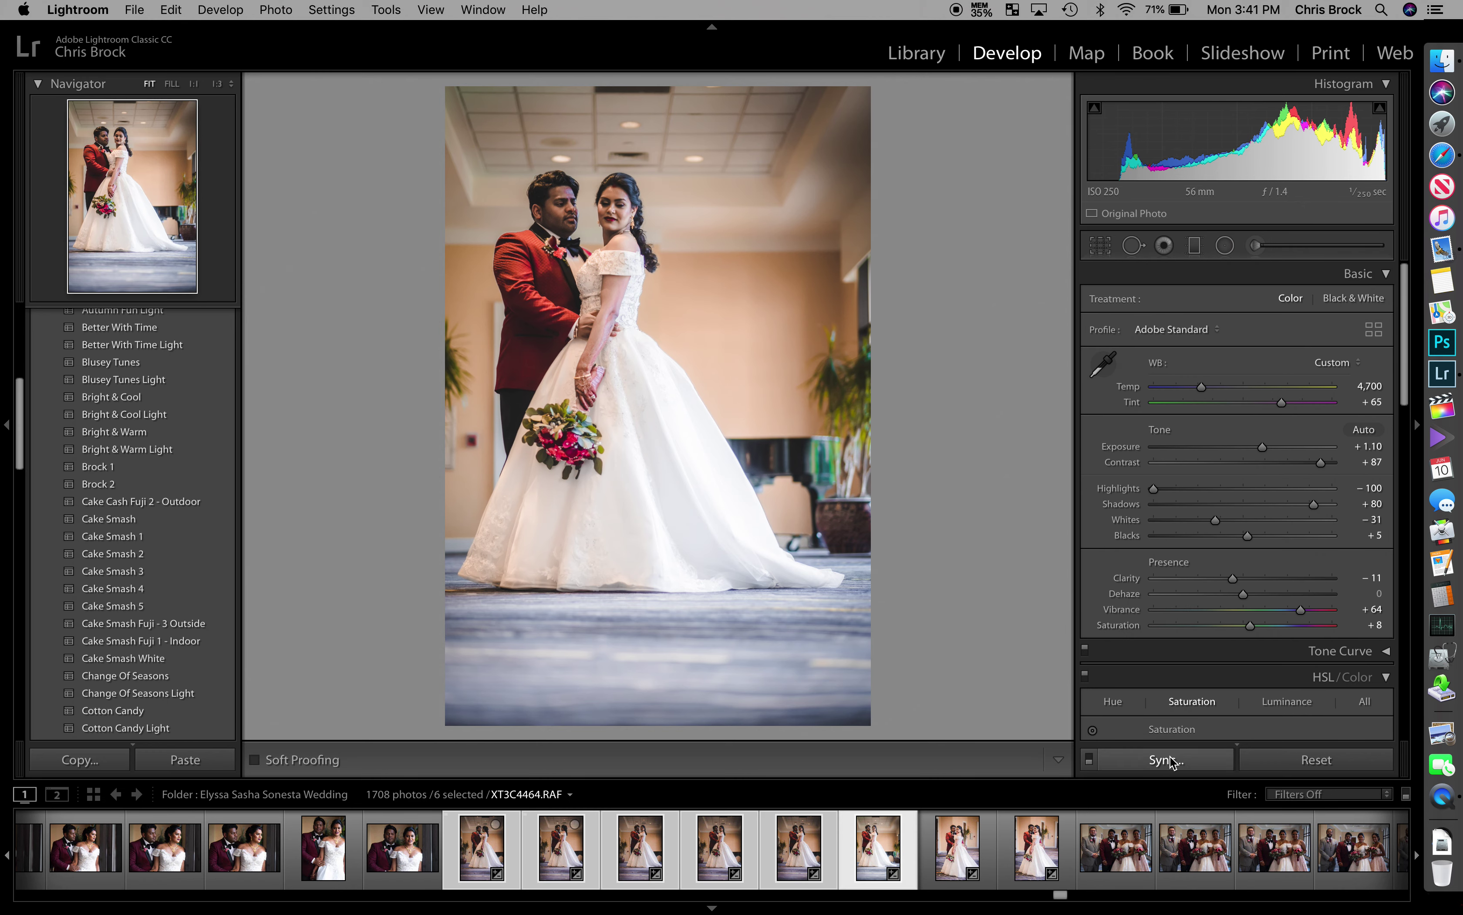
key("Return")
left_click(635, 866)
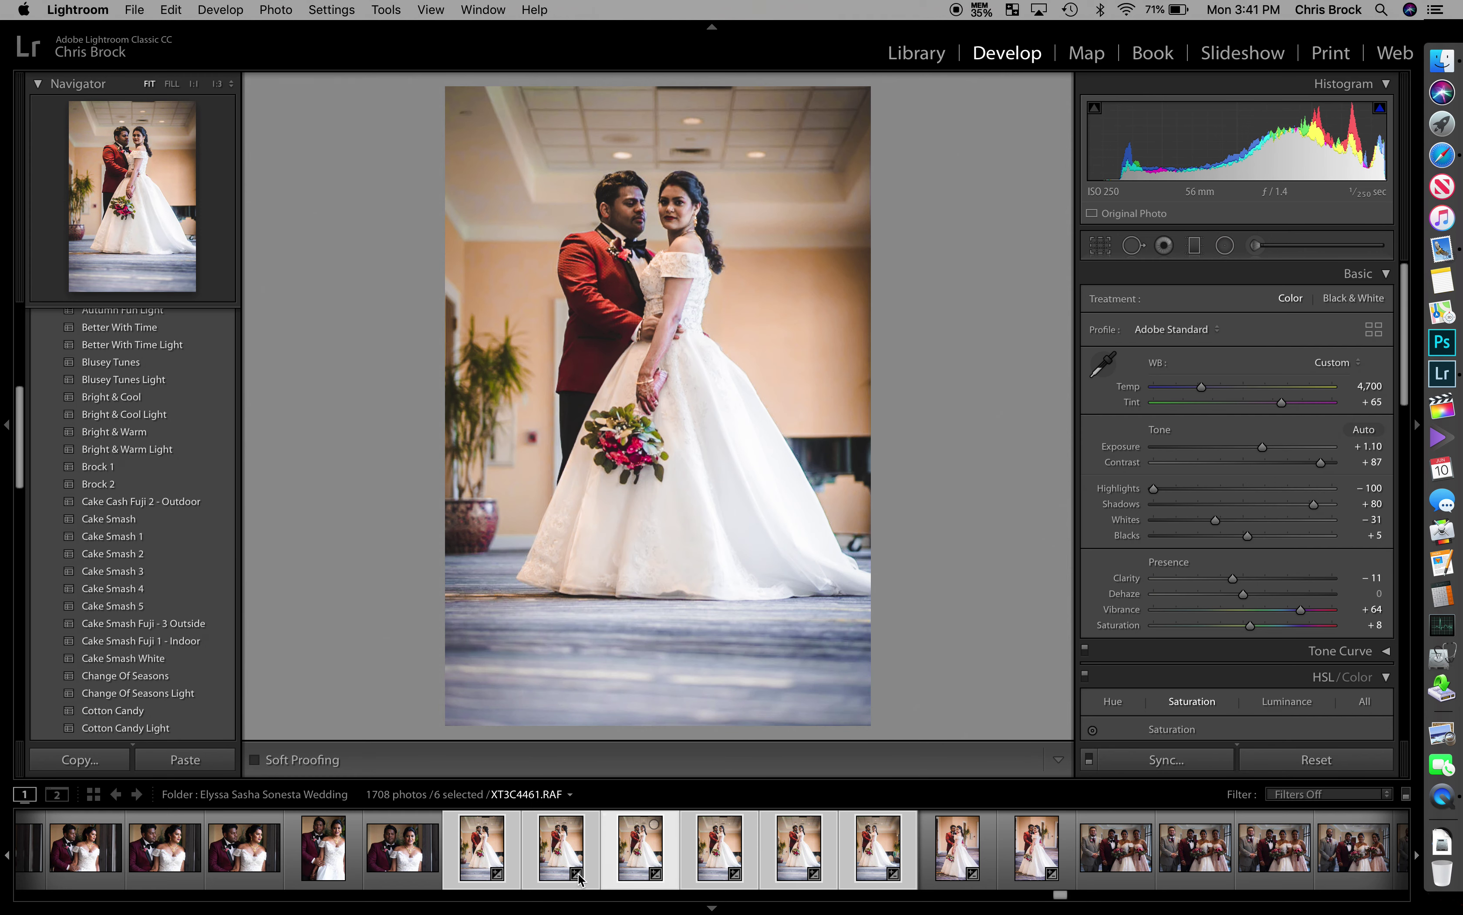
Sync the grading to XT3C4456–XT3C4461, then open close-up portrait XT3C4456 alone.
left_click(393, 863, "shift")
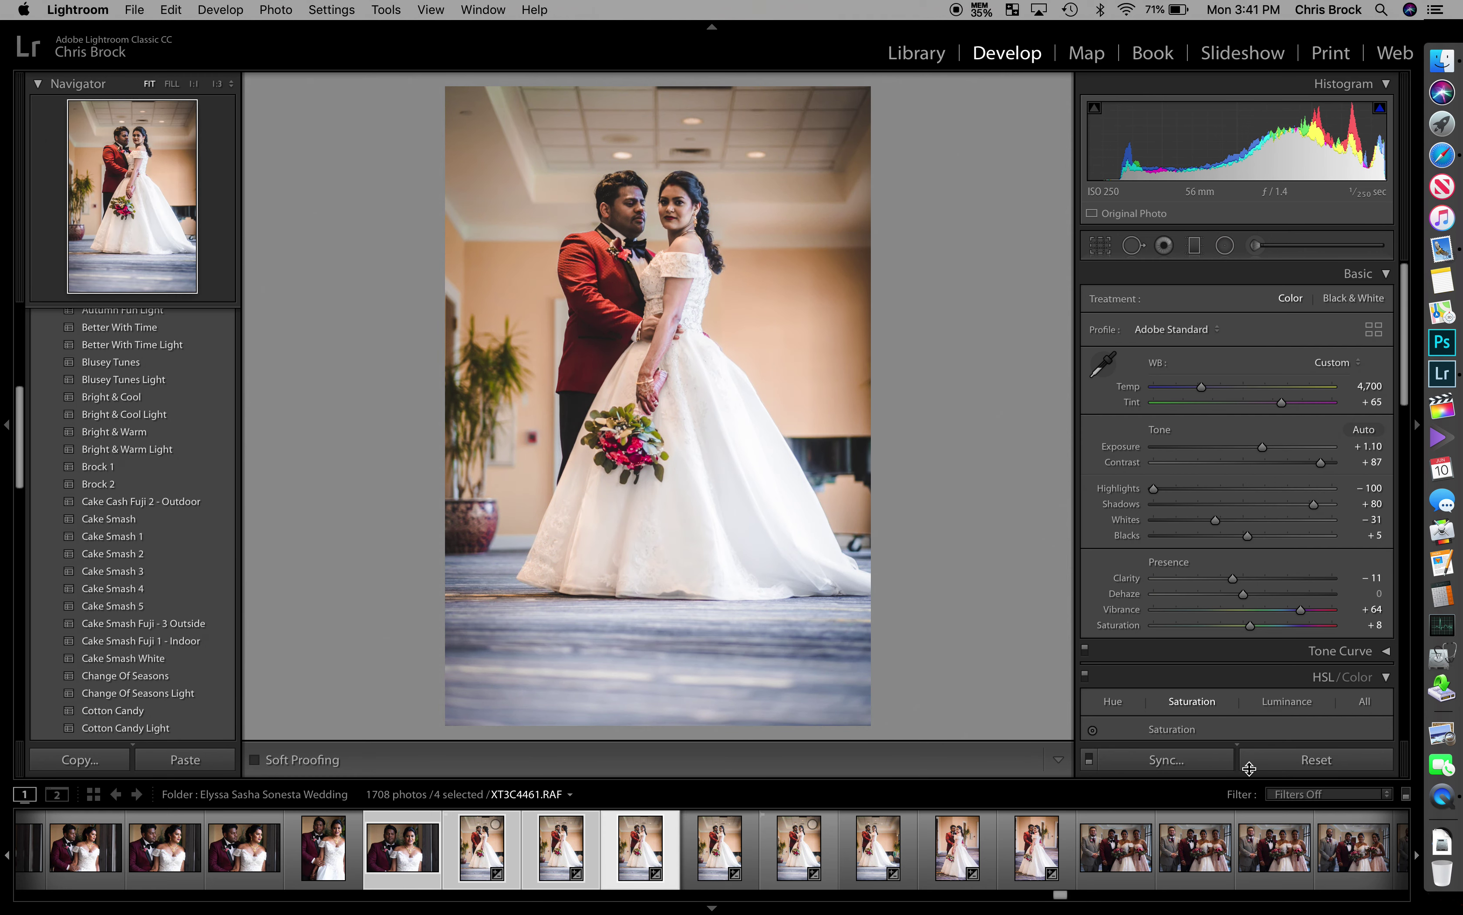
left_click(1198, 767)
key("Return")
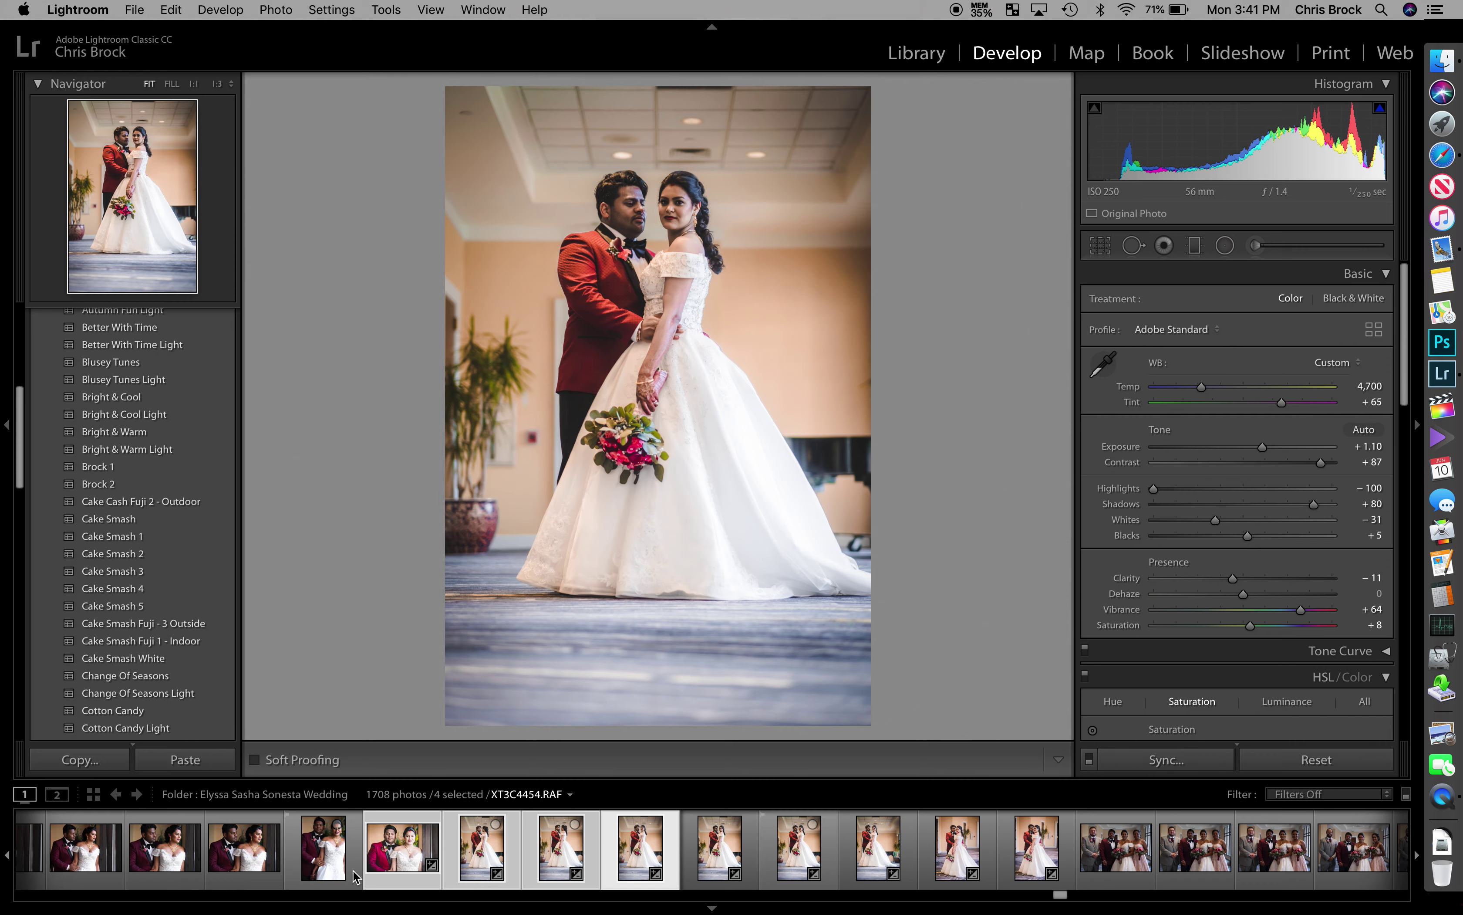
left_click(393, 871)
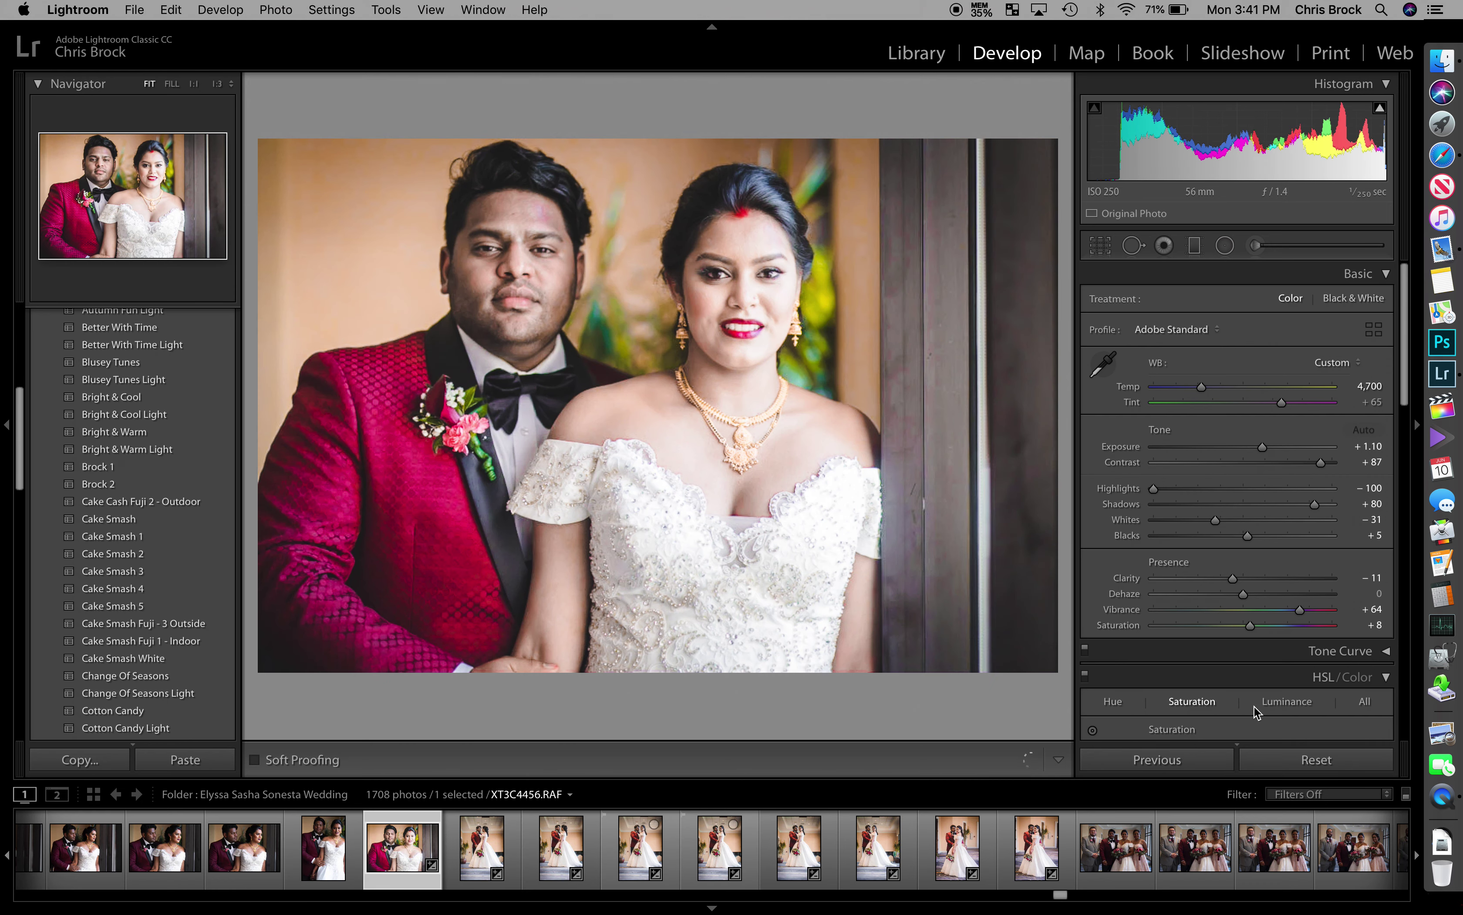
Lower Exposure to +0.60, Red saturation to +12 and Yellow saturation to −46.
left_click_drag(1261, 447, 1252, 447)
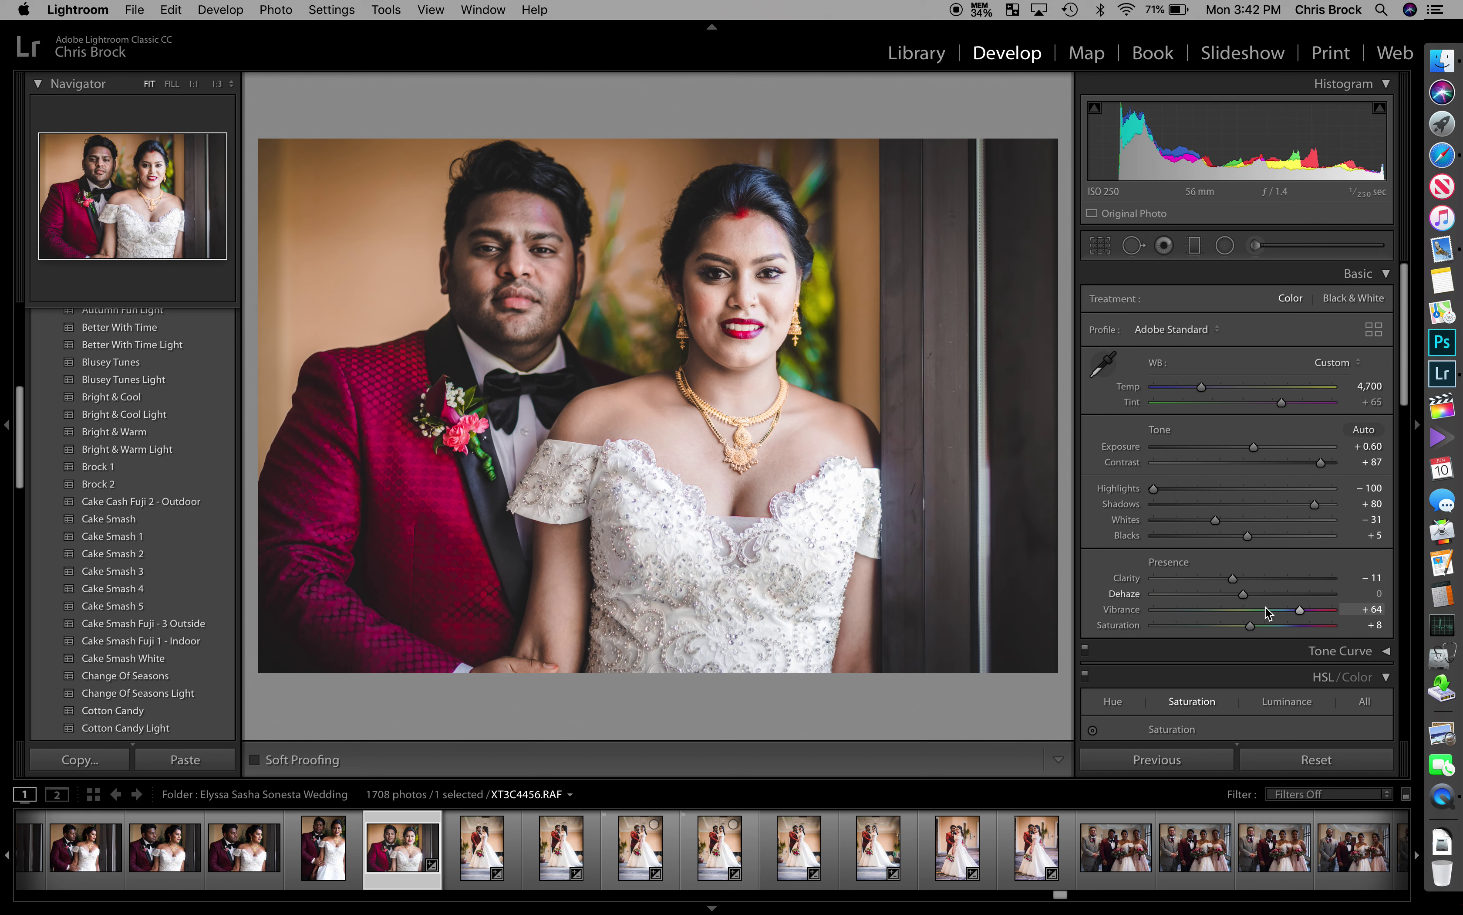
scroll(1266, 607, "down", 5)
scroll(1265, 607, "down", 1)
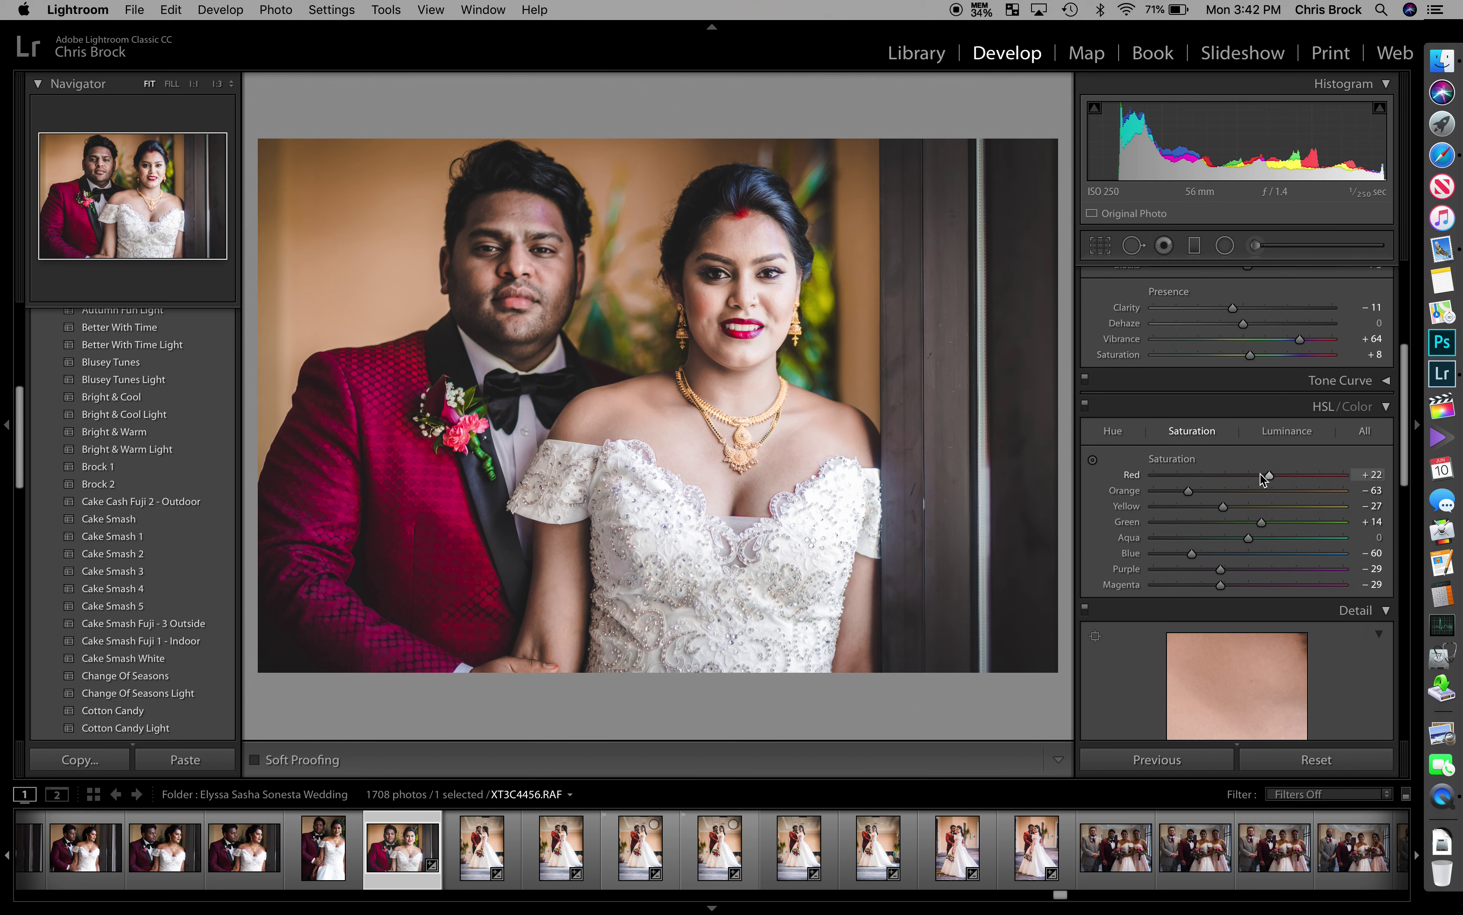
left_click(1261, 476)
scroll(1262, 477, "down", 1)
left_click(1205, 497)
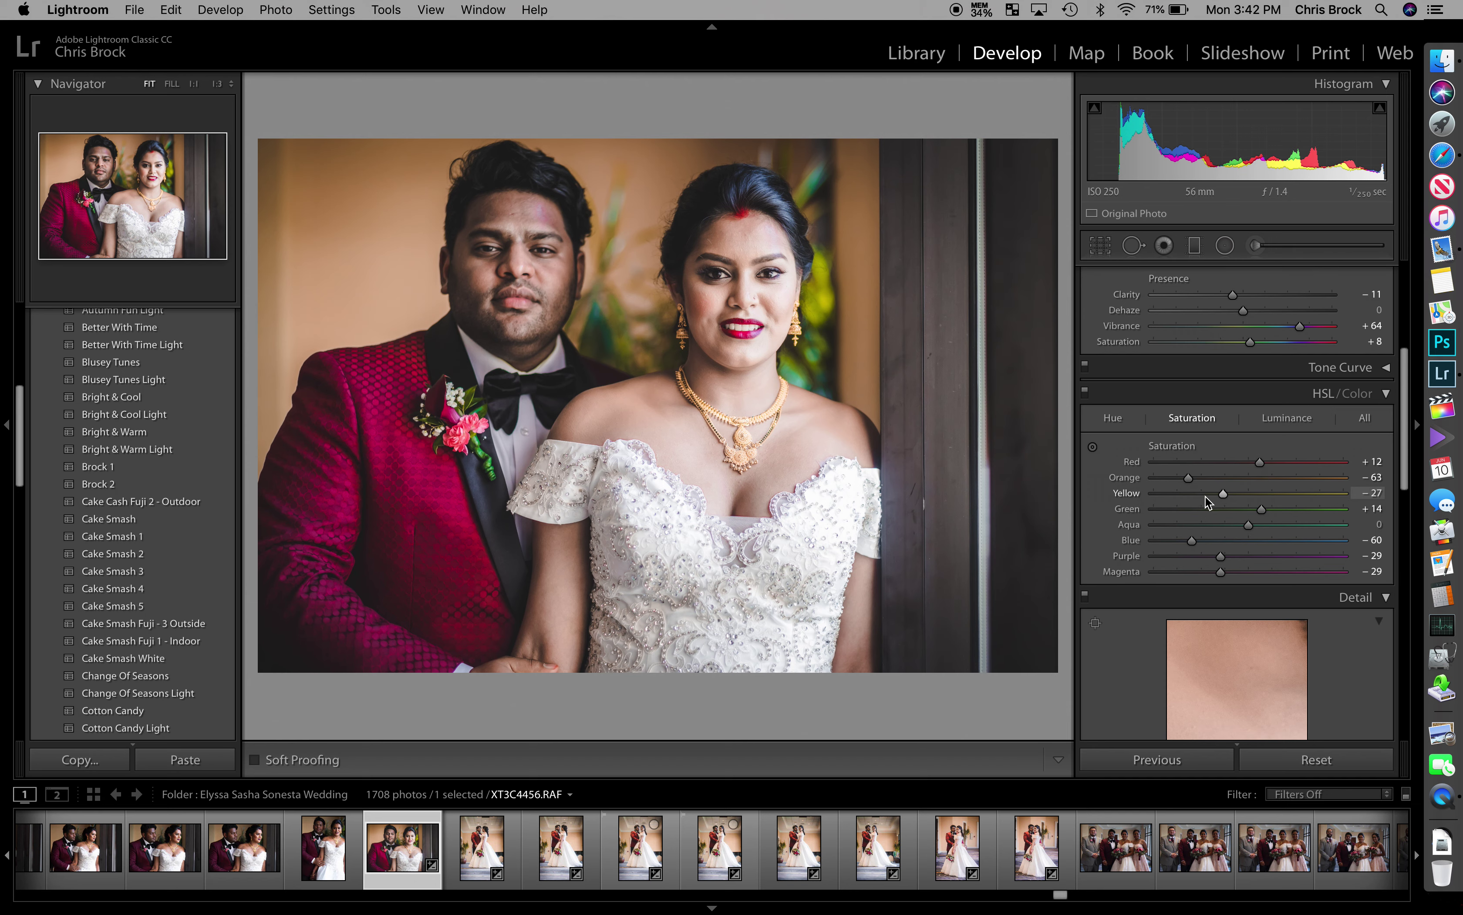
scroll(1205, 496, "down", 2)
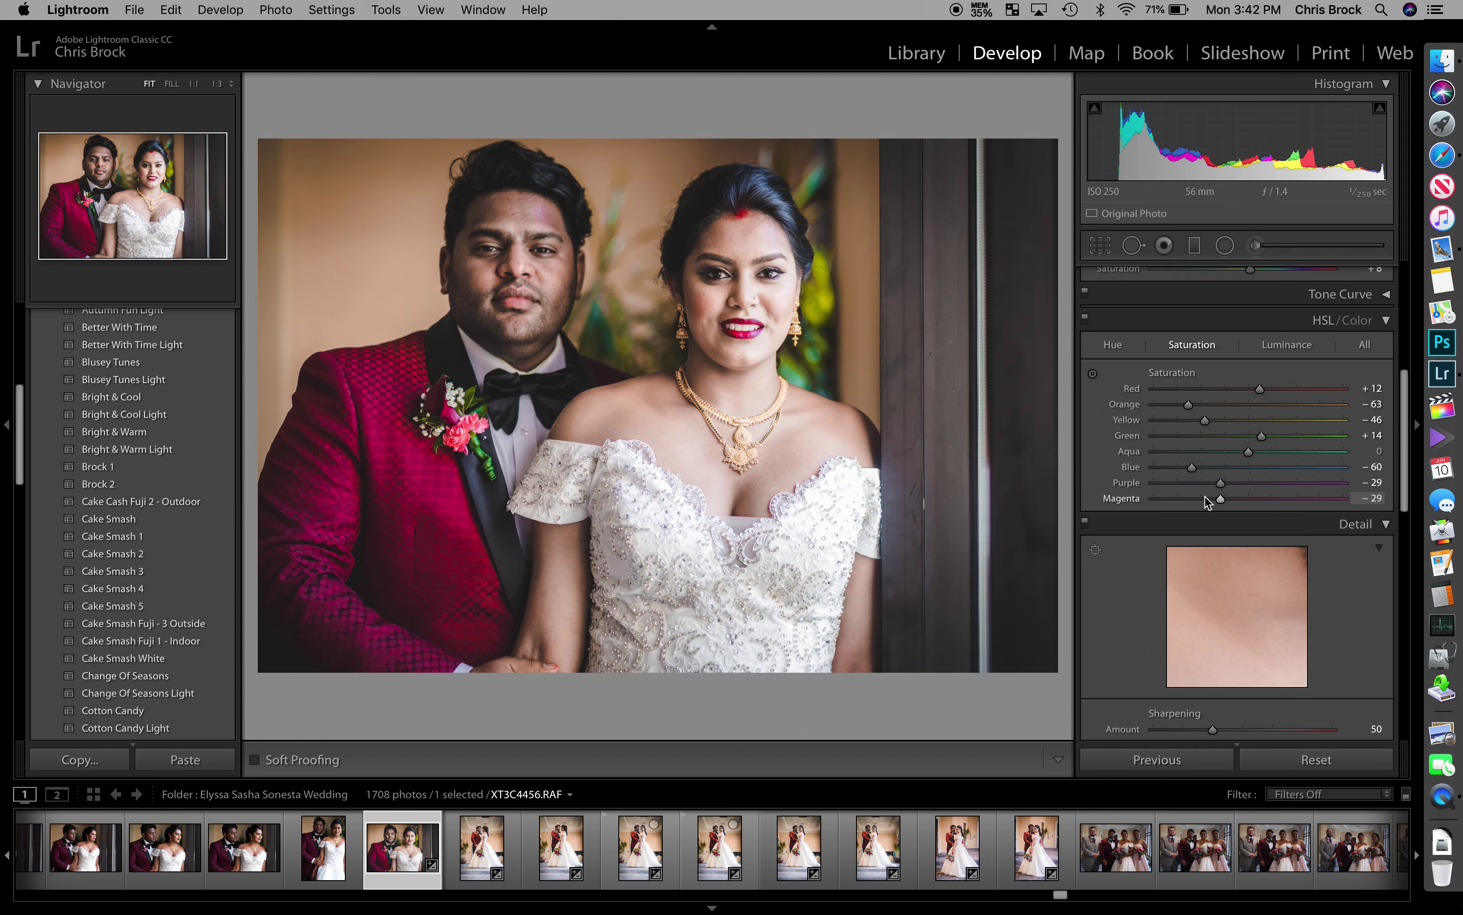
Weaken the Post-Crop Vignetting Amount to −16.
scroll(1205, 497, "up", 5)
scroll(1205, 497, "down", 10)
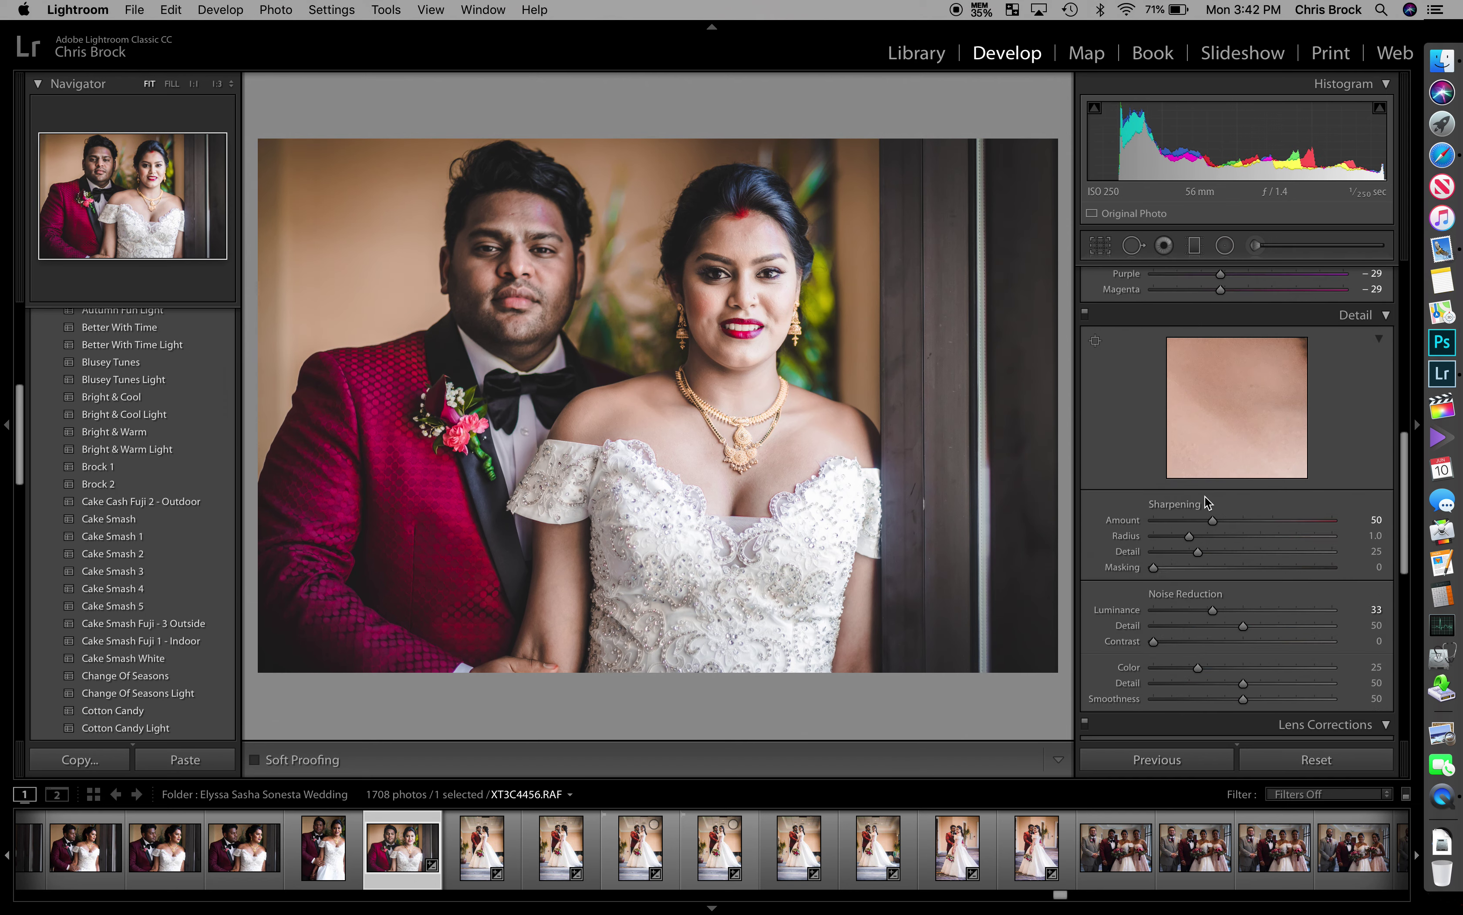
scroll(1205, 497, "down", 8)
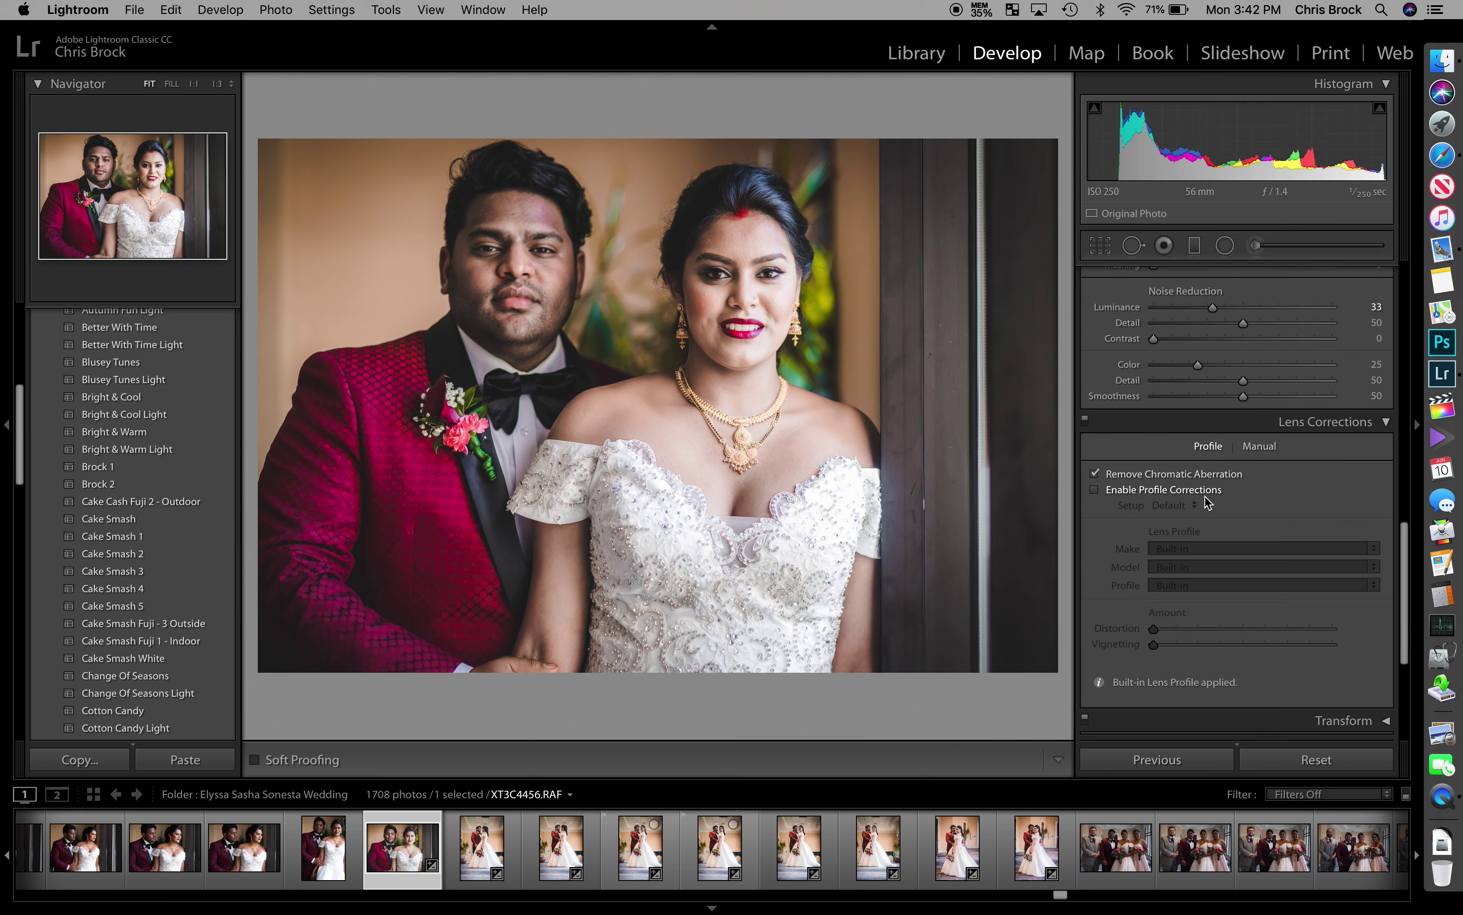
scroll(1206, 502, "down", 2)
scroll(1206, 502, "down", 4)
scroll(1216, 532, "down", 2)
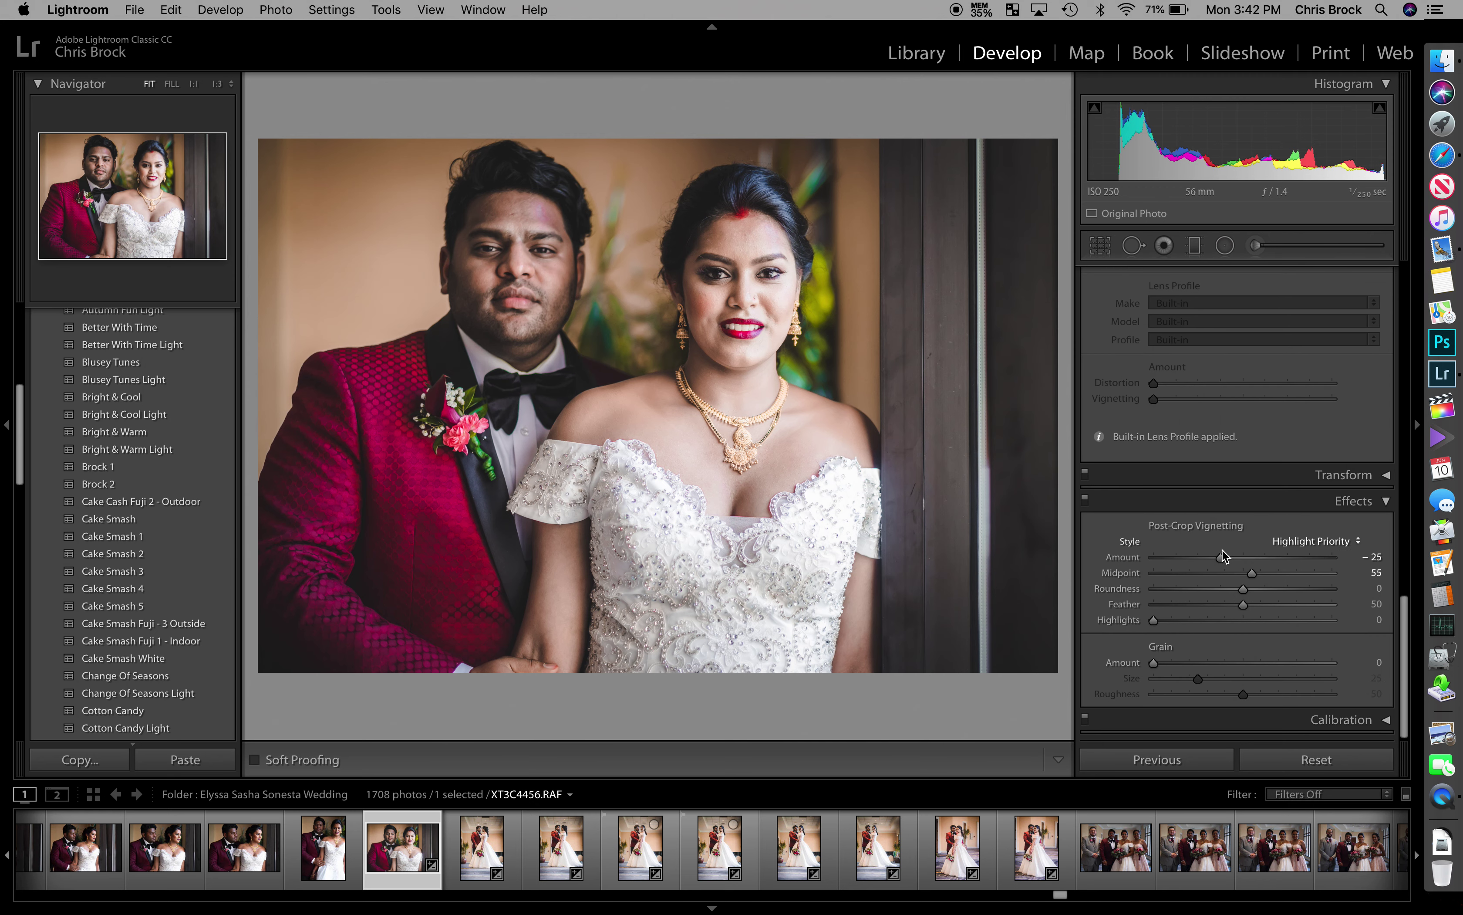
left_click_drag(1223, 557, 1229, 559)
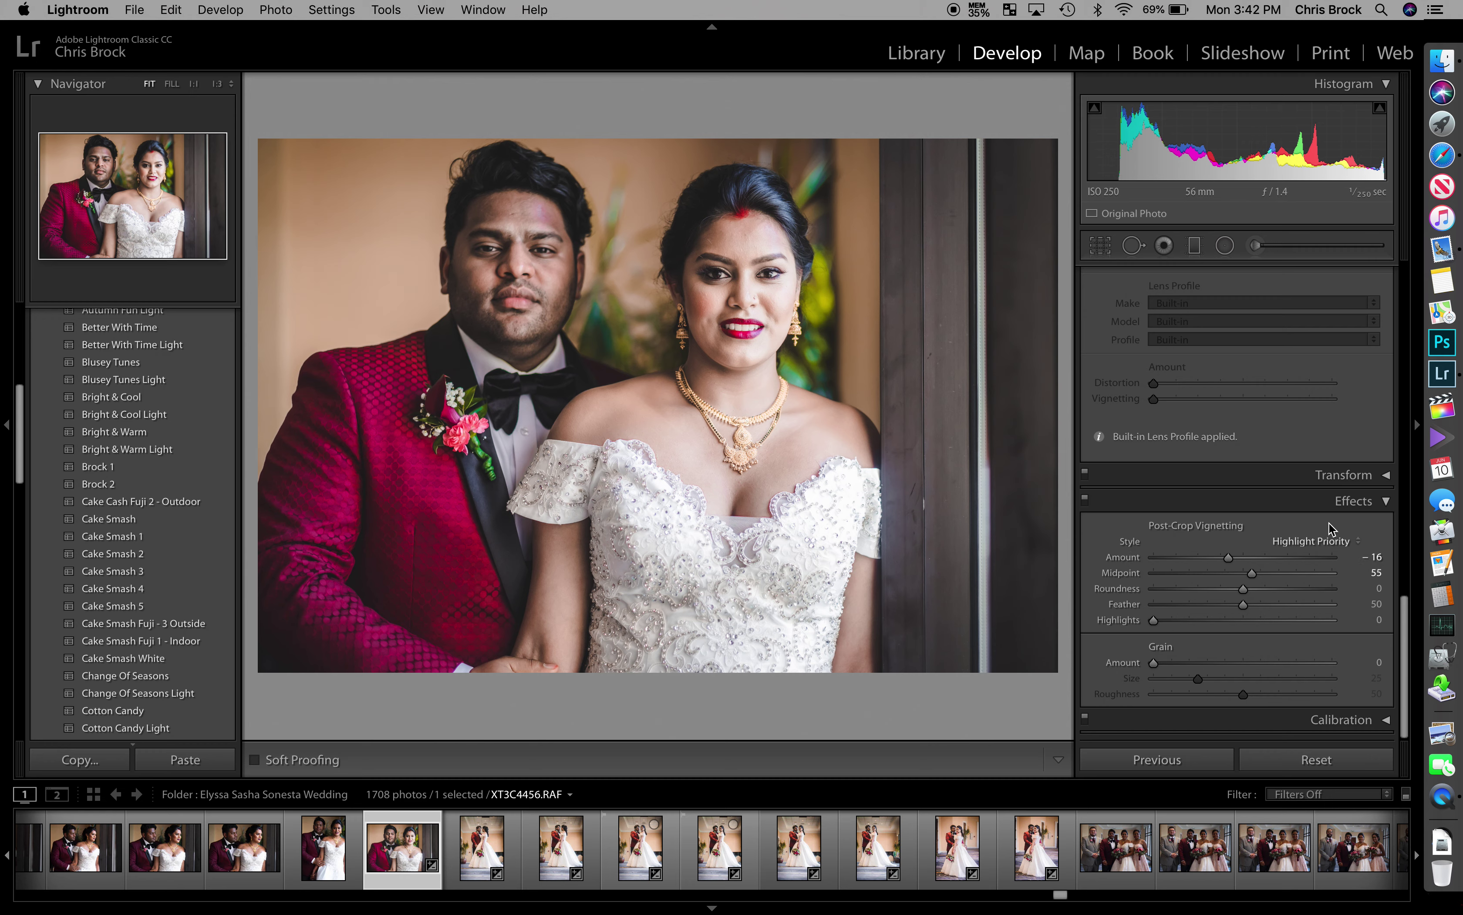
Lower Exposure to +0.50 and select the run of 12 couple photos.
scroll(1330, 522, "up", 10)
scroll(1329, 522, "up", 5)
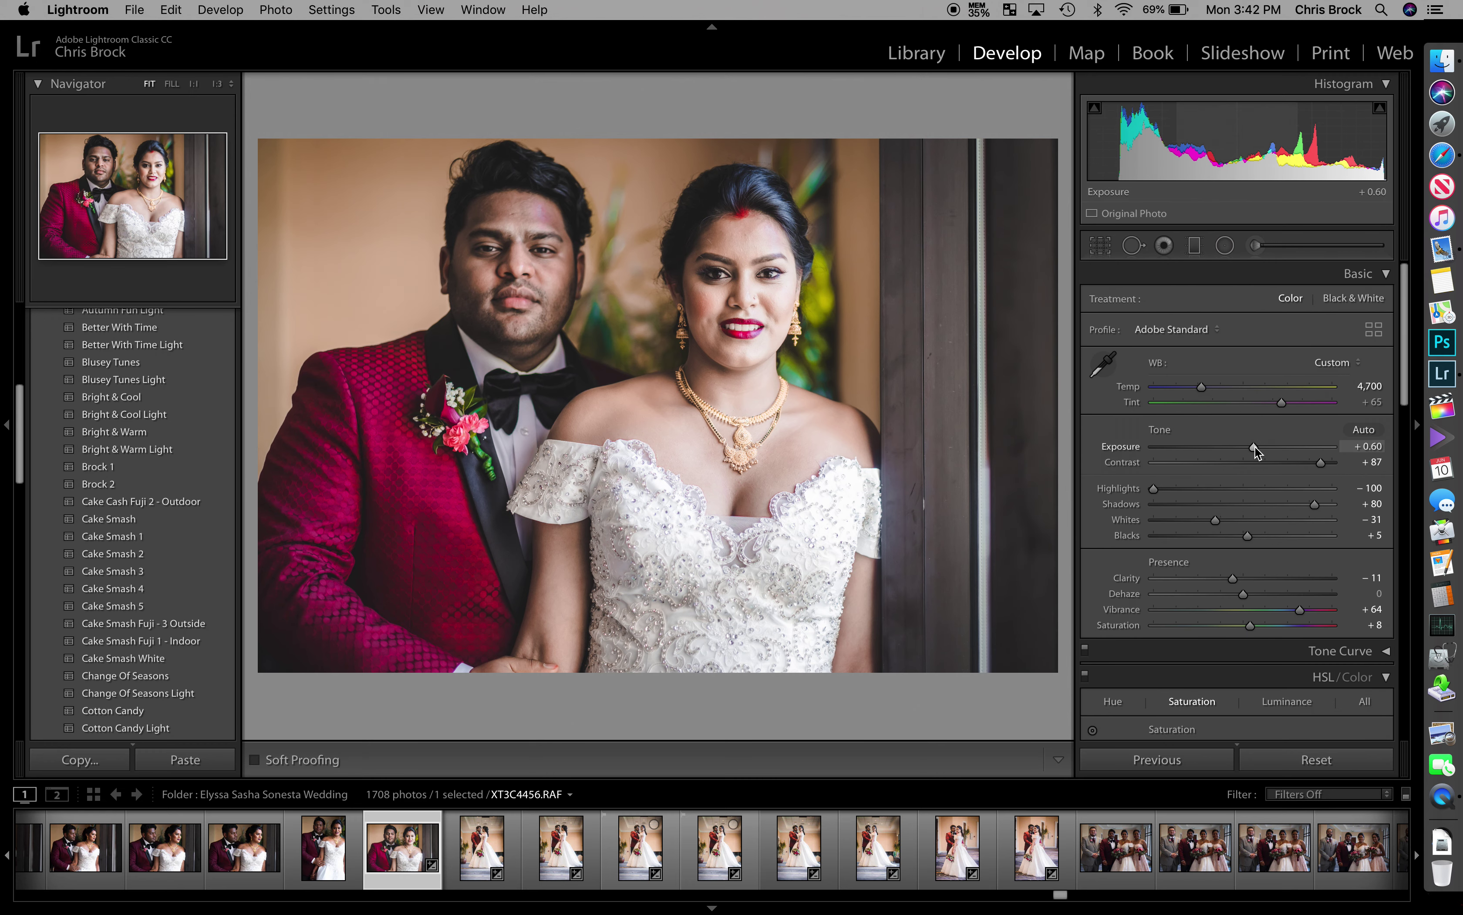
left_click_drag(1255, 447, 1253, 446)
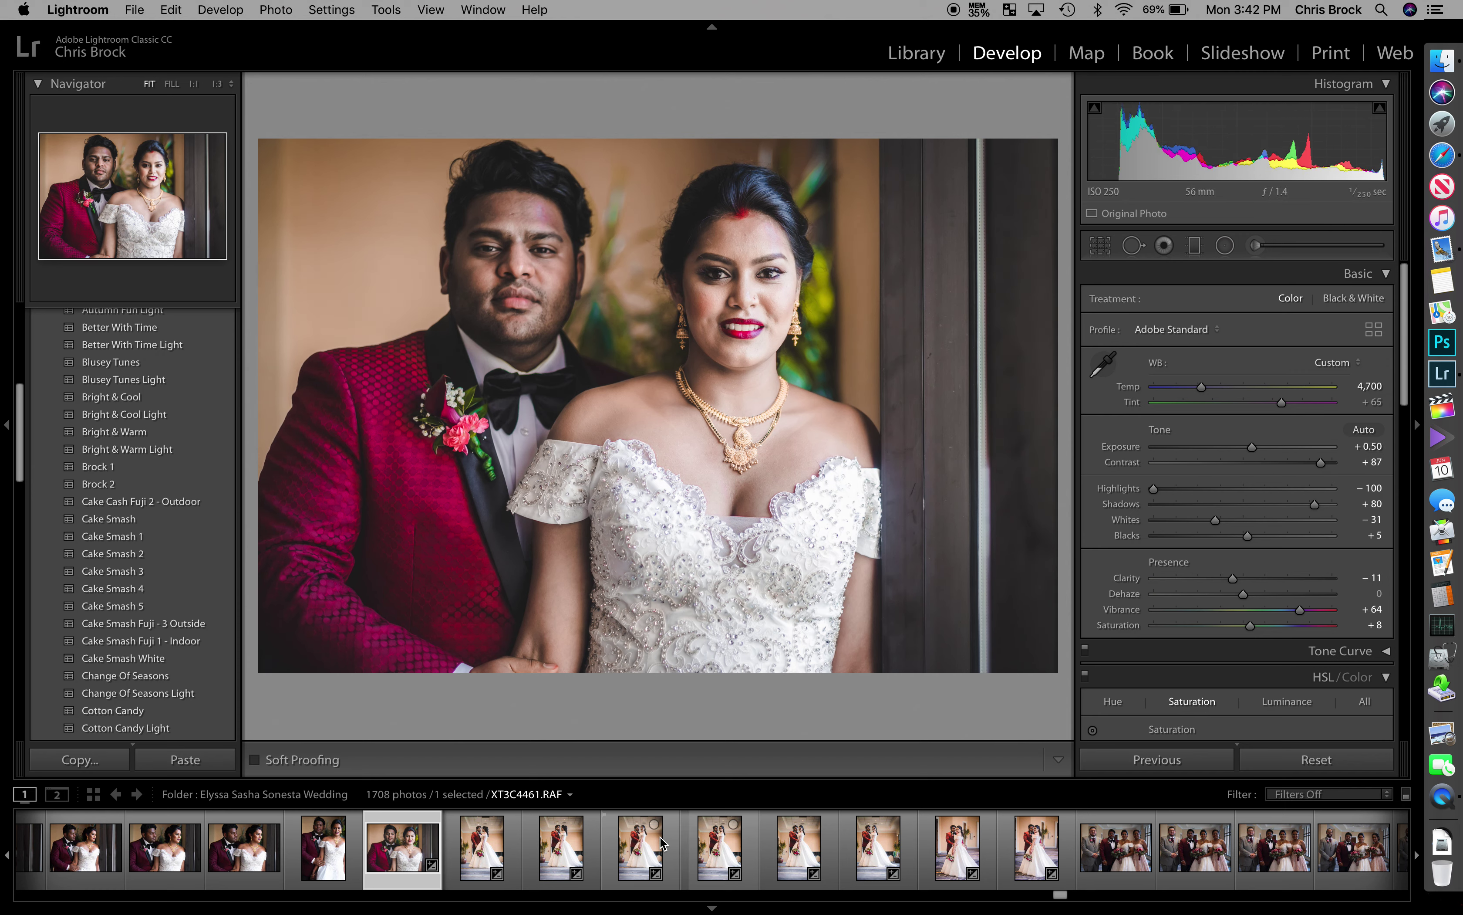
scroll(663, 843, "up", 5)
scroll(663, 842, "up", 5)
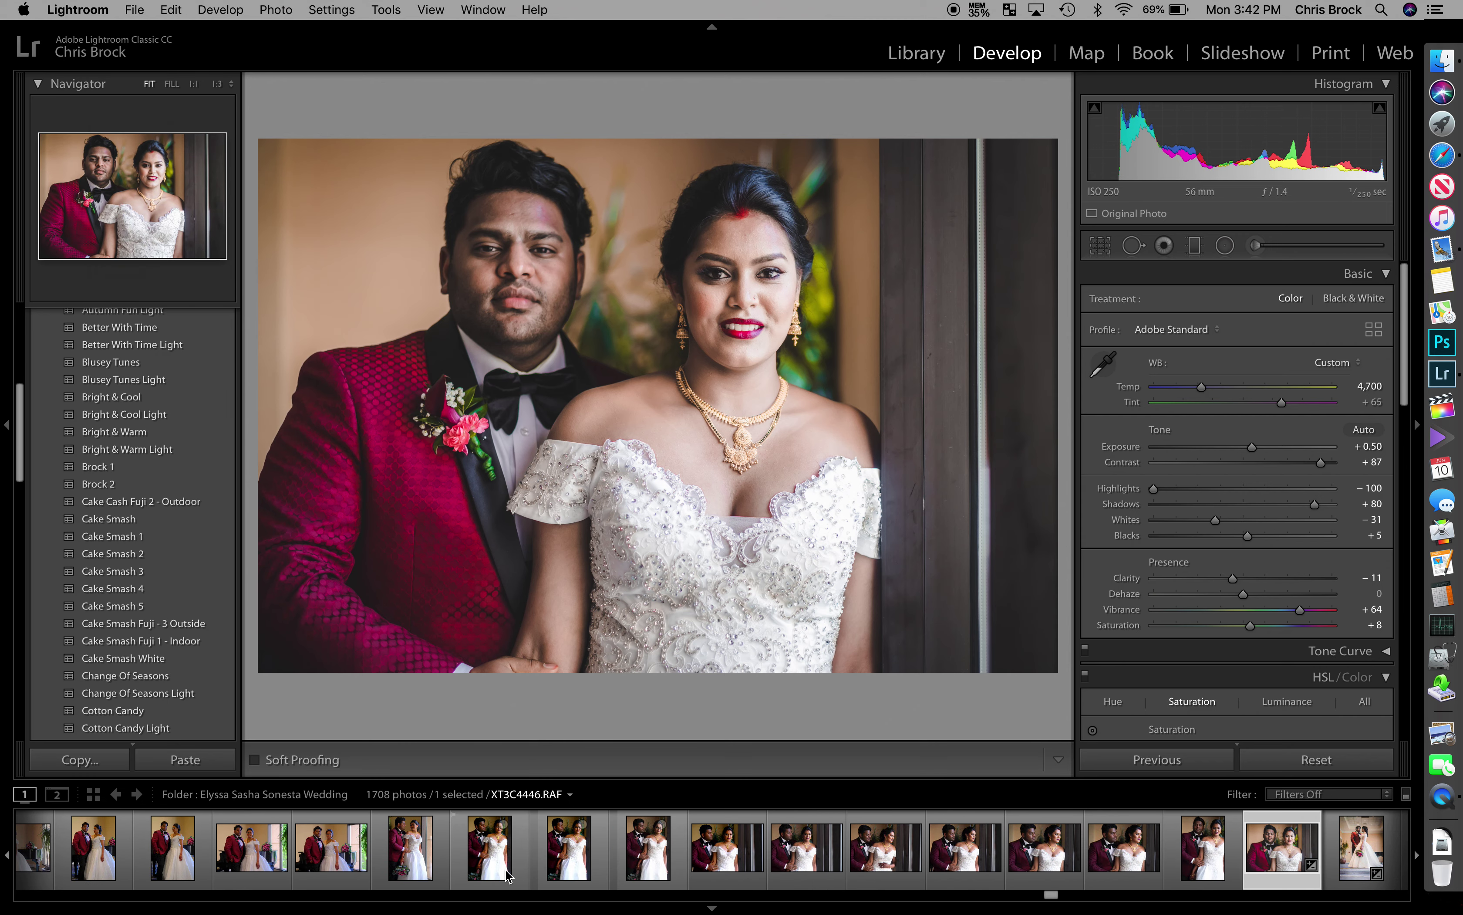
left_click(408, 852, "shift")
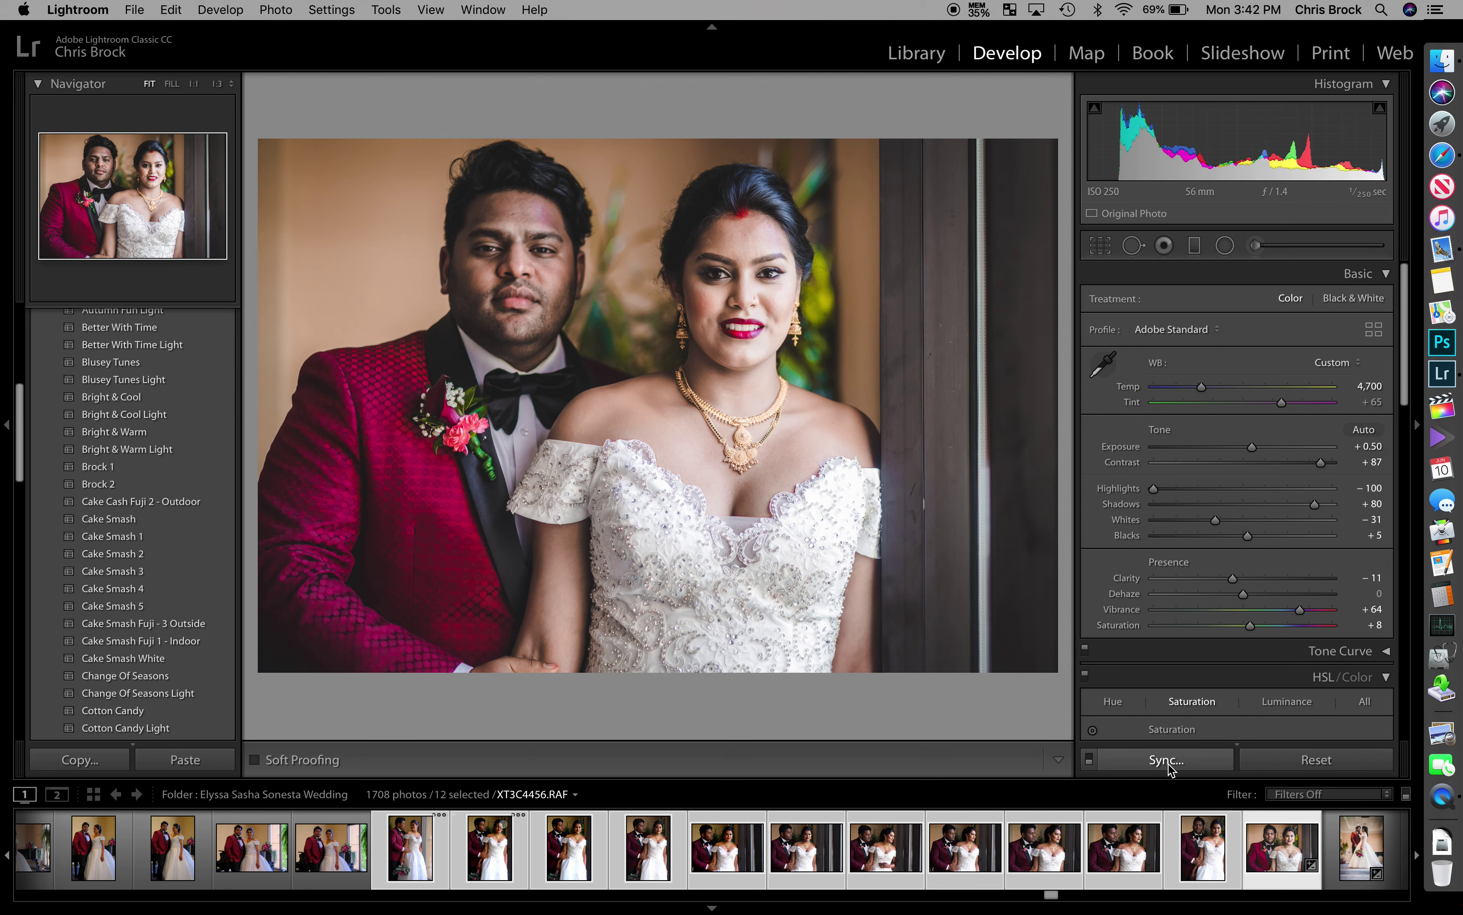
Sync the portrait's grade to the 12 selected photos and review XT3C4450 and XT3C4451.
left_click(1167, 761, "alt")
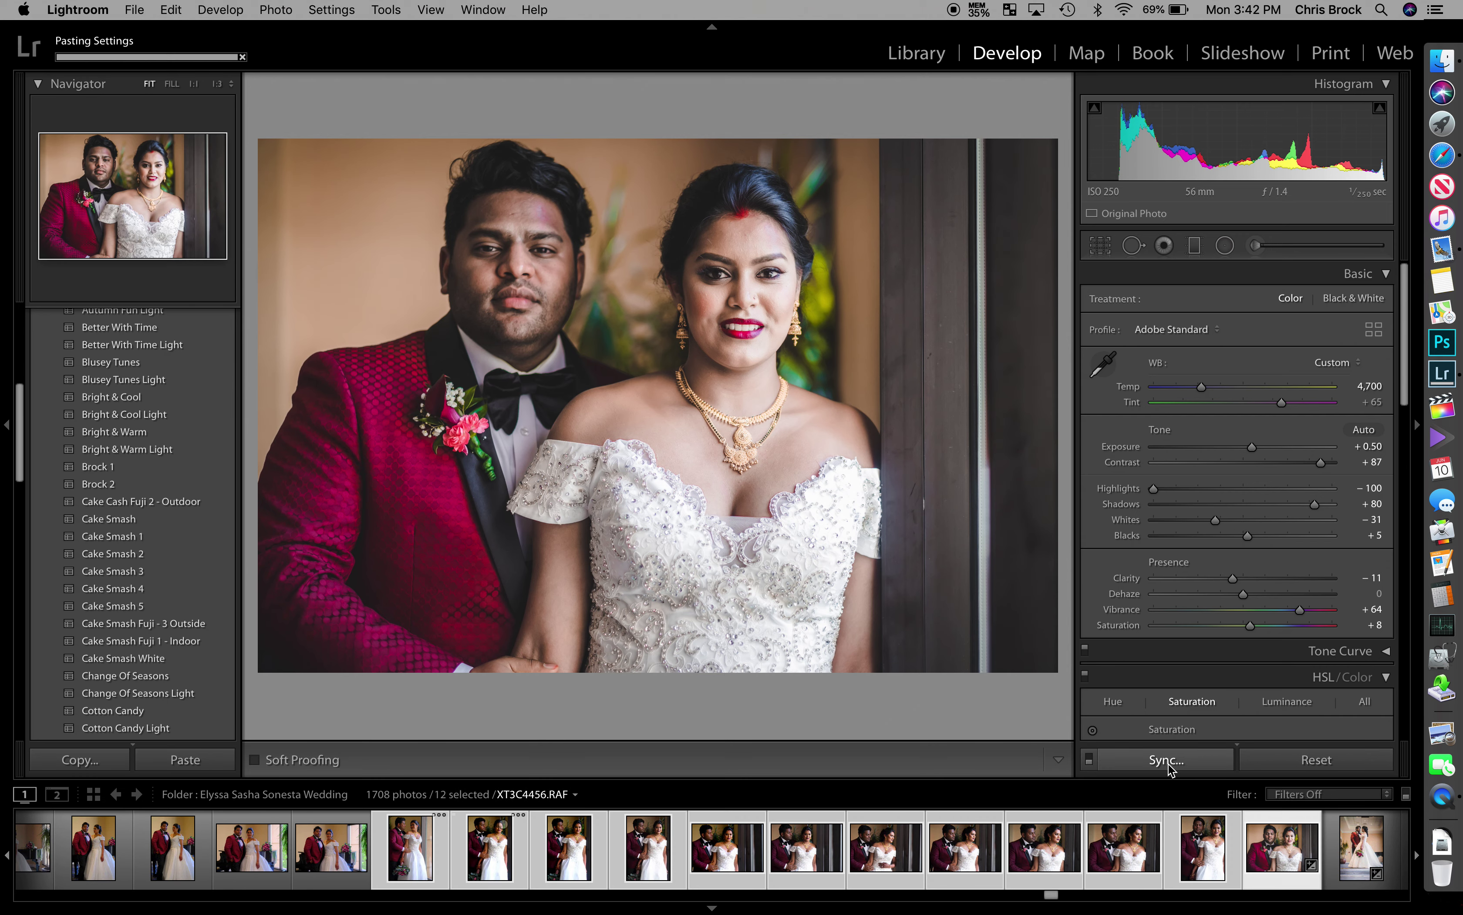
left_click(721, 838)
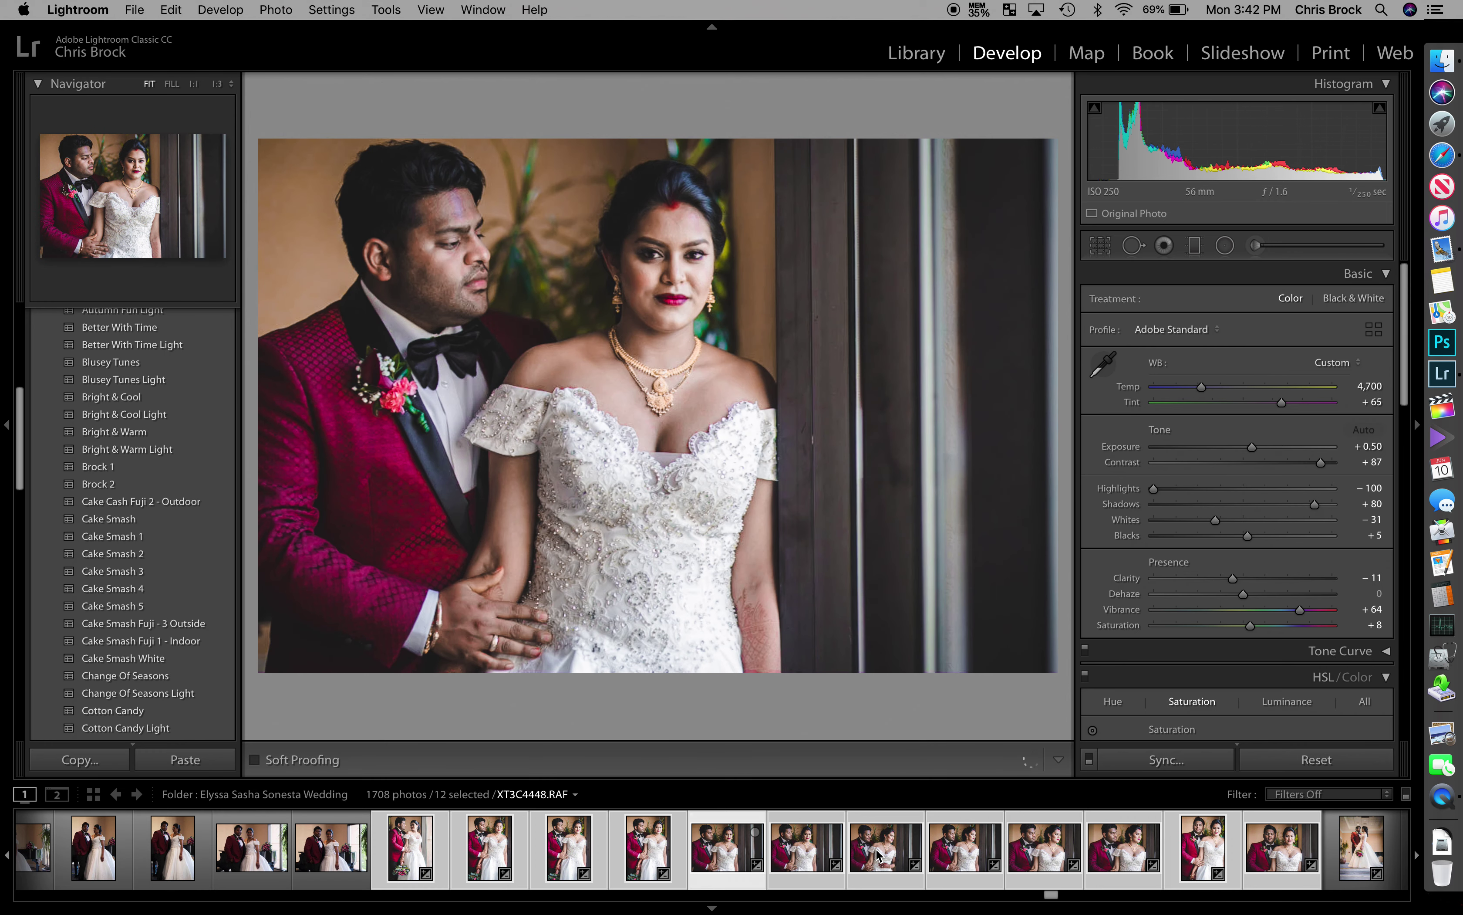
left_click(916, 864)
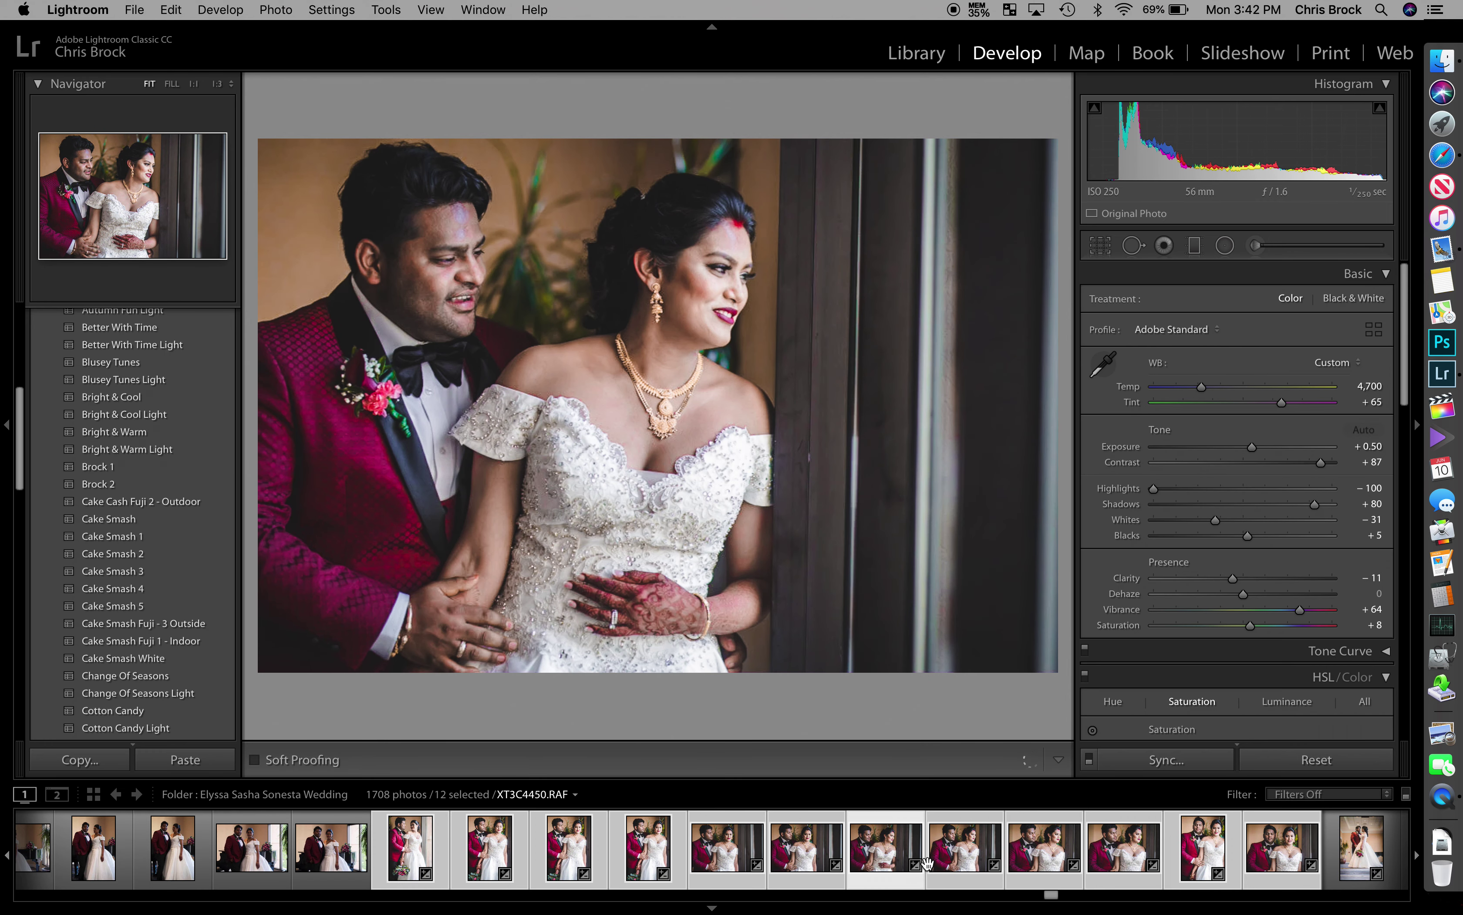
left_click(934, 866)
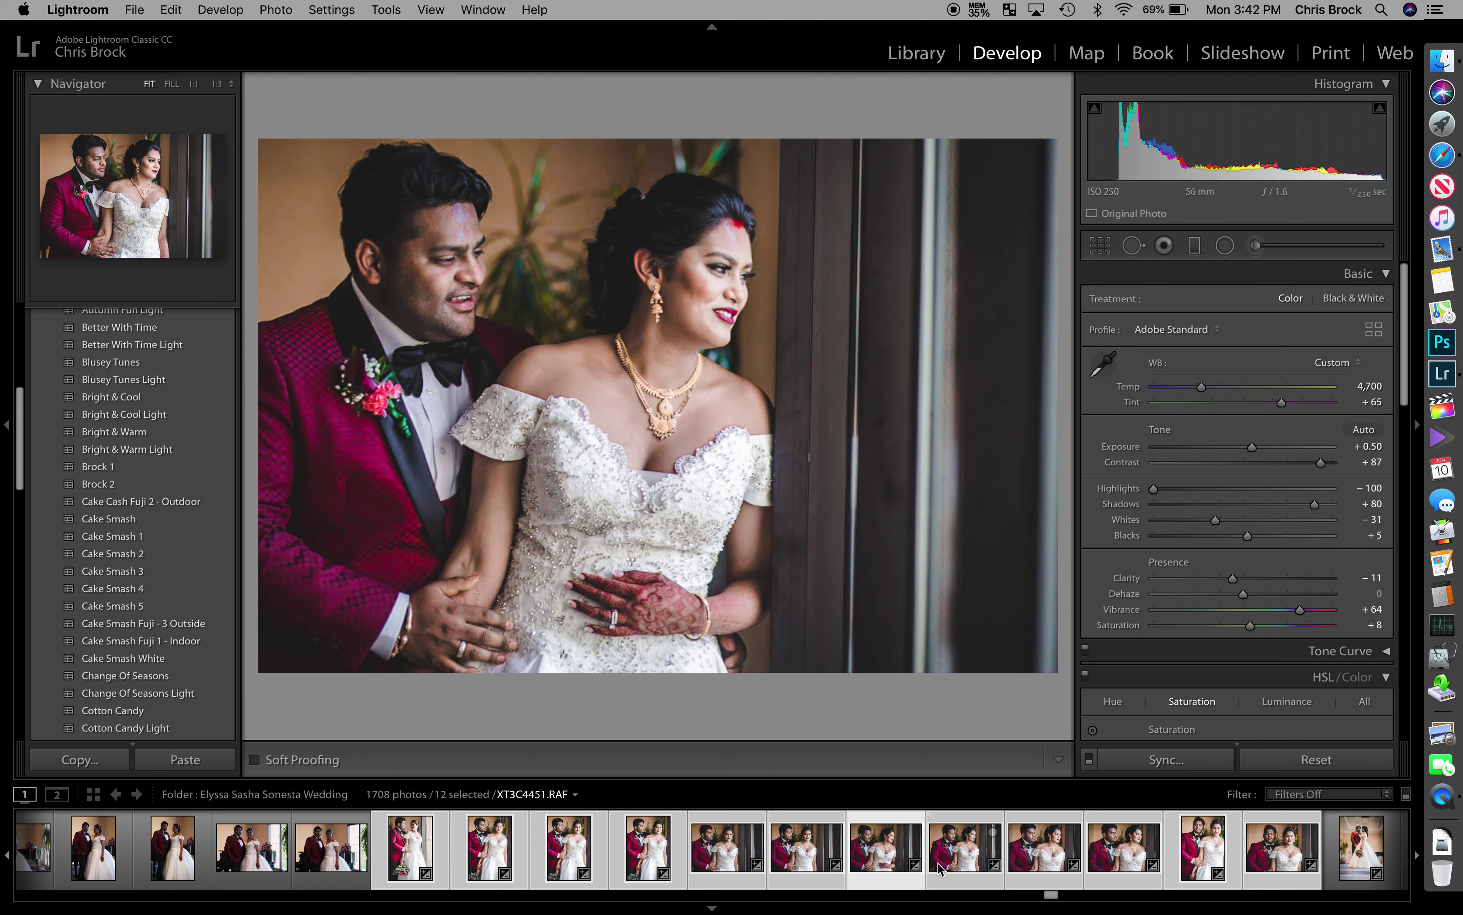
left_click(918, 866)
left_click(338, 852)
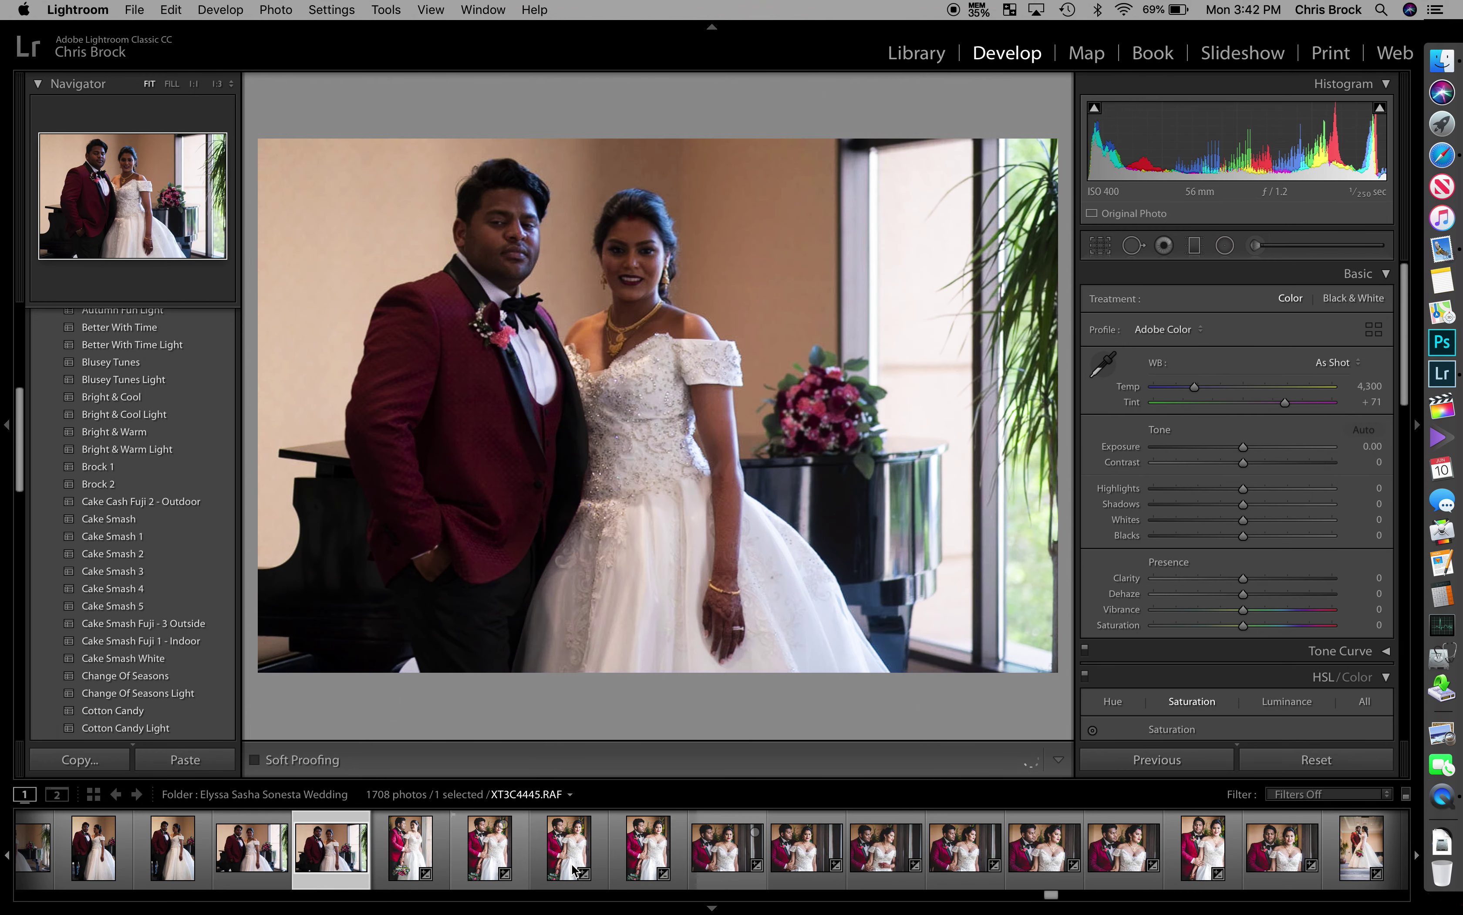
Sync a graded window portrait's settings onto the piano shot, then view it alone.
left_click(986, 859)
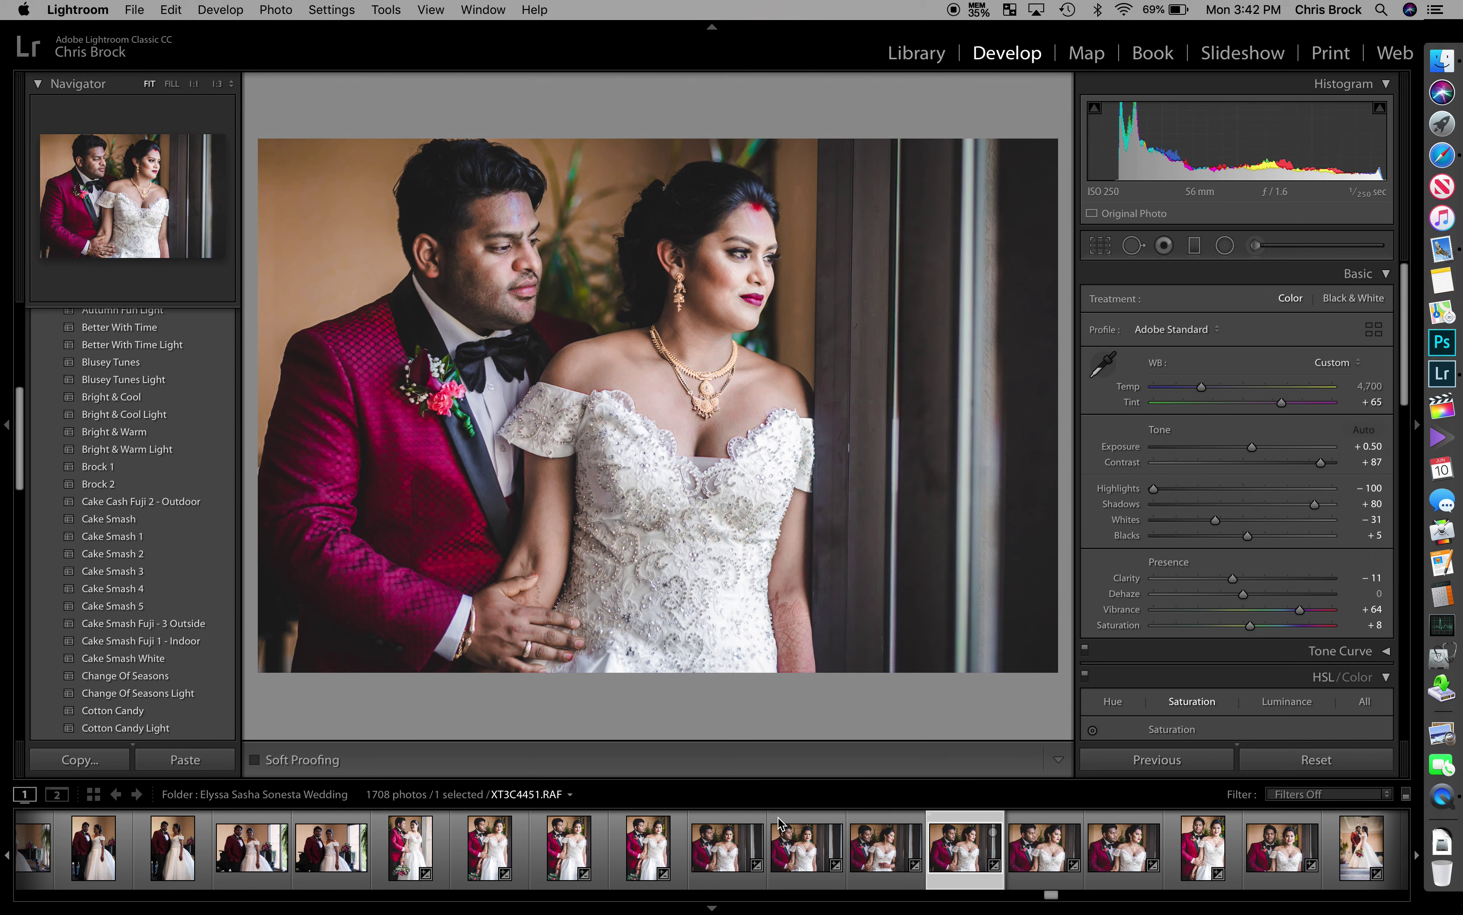
left_click(311, 859, "super")
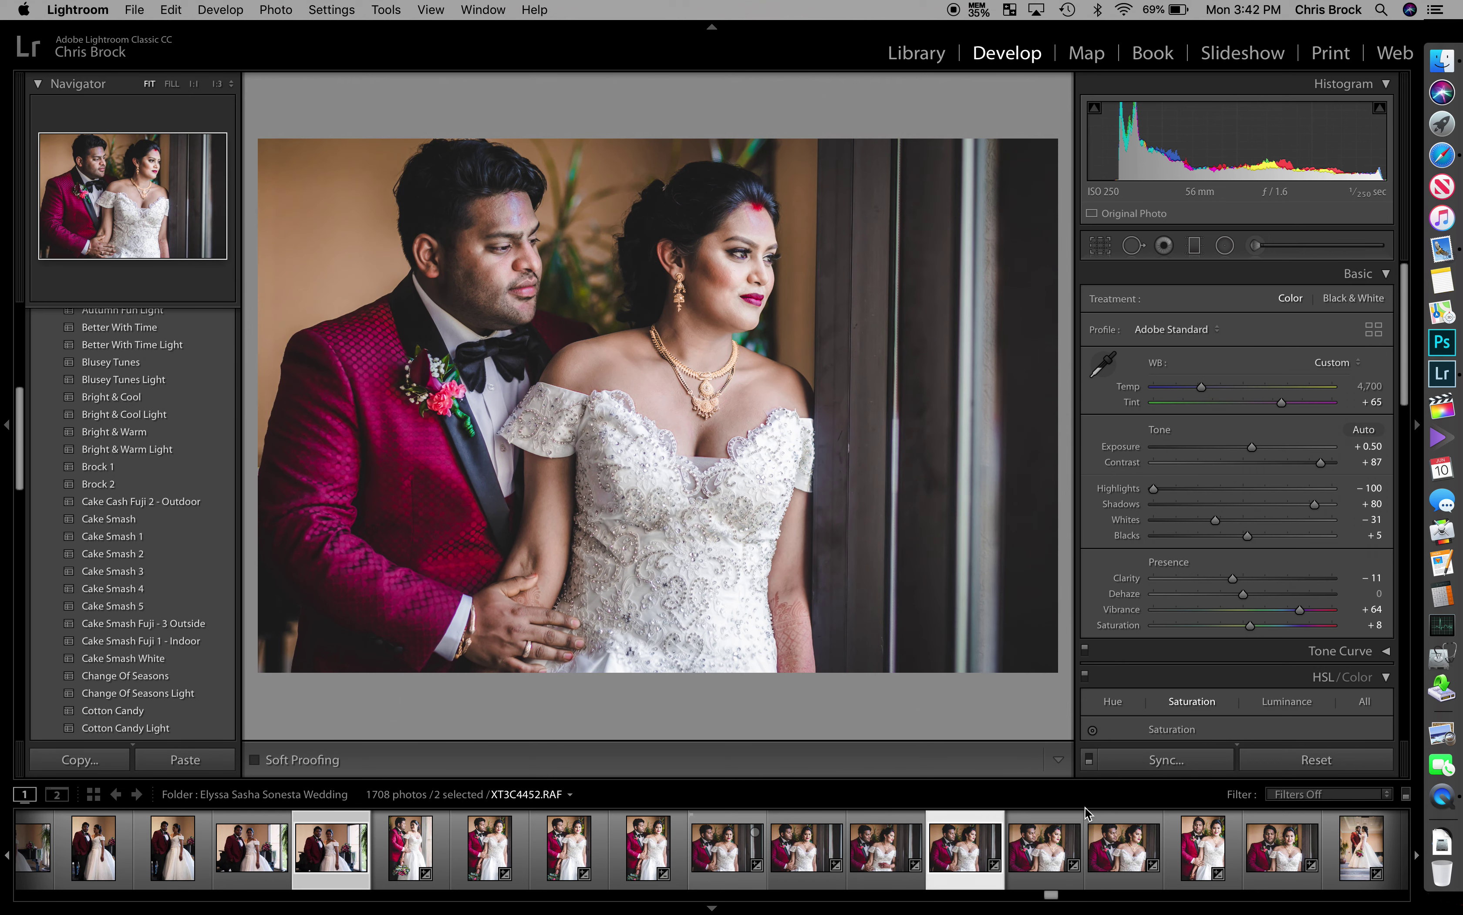
left_click(1155, 759)
key("Return")
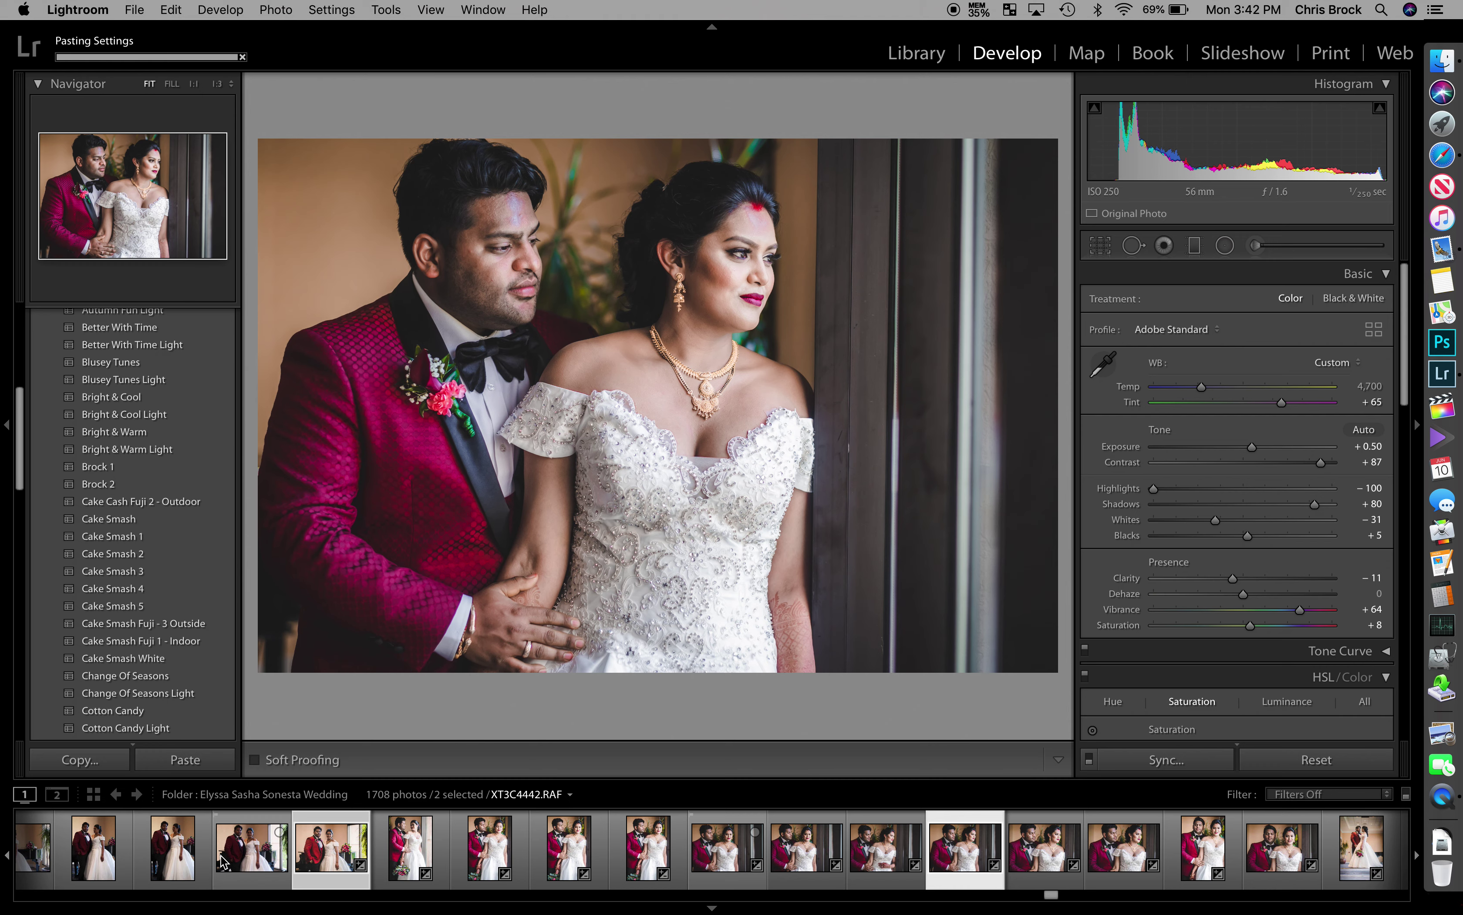
left_click(327, 858)
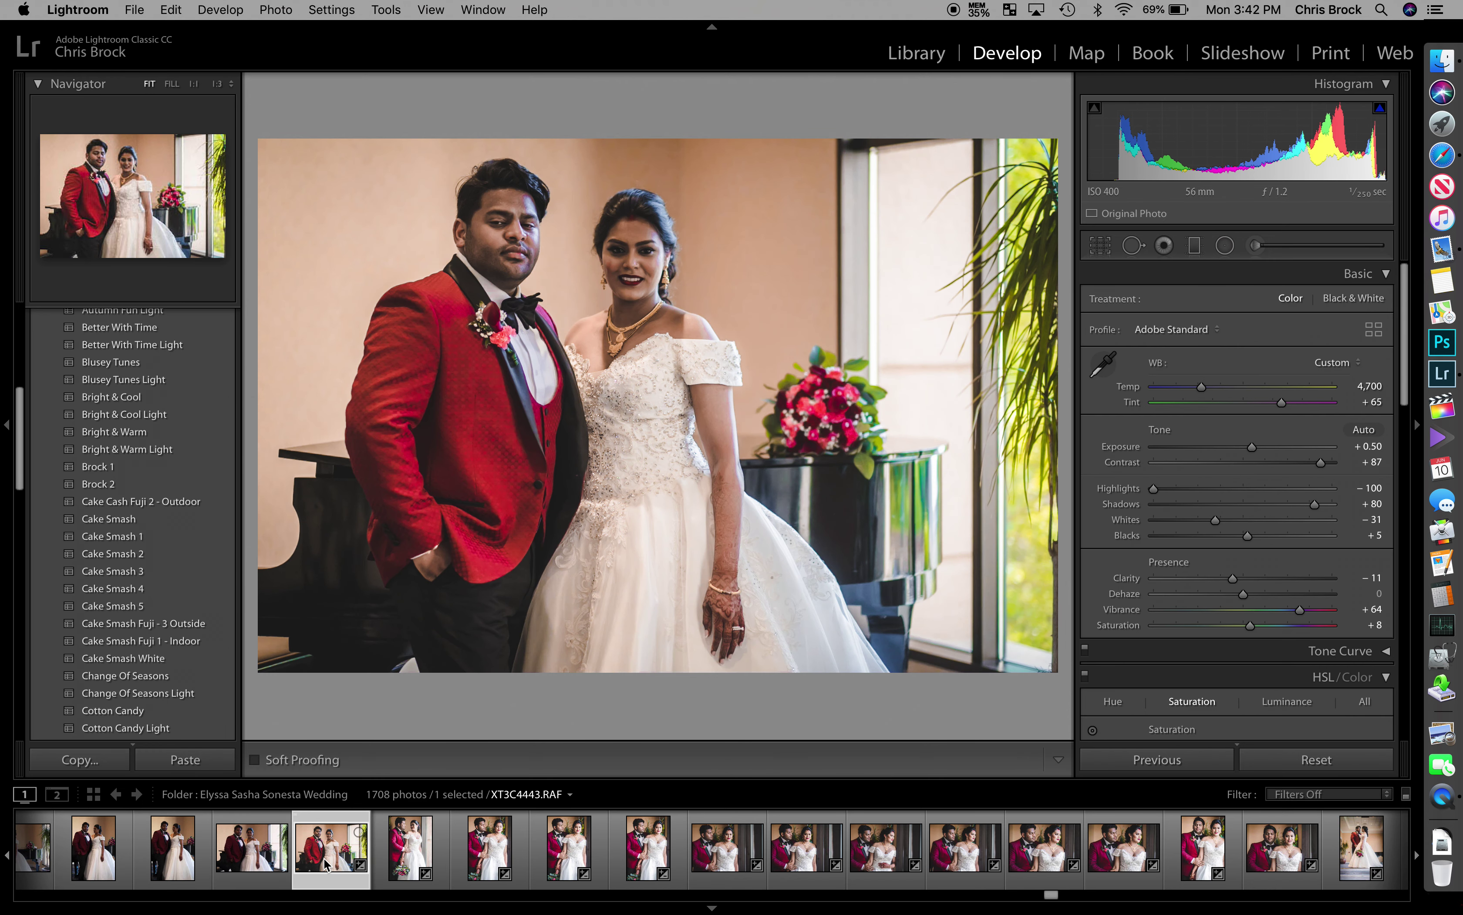
Set Highlights −55, Exposure +0.70 and Temp 4,200 on the piano shot.
left_click(1194, 488)
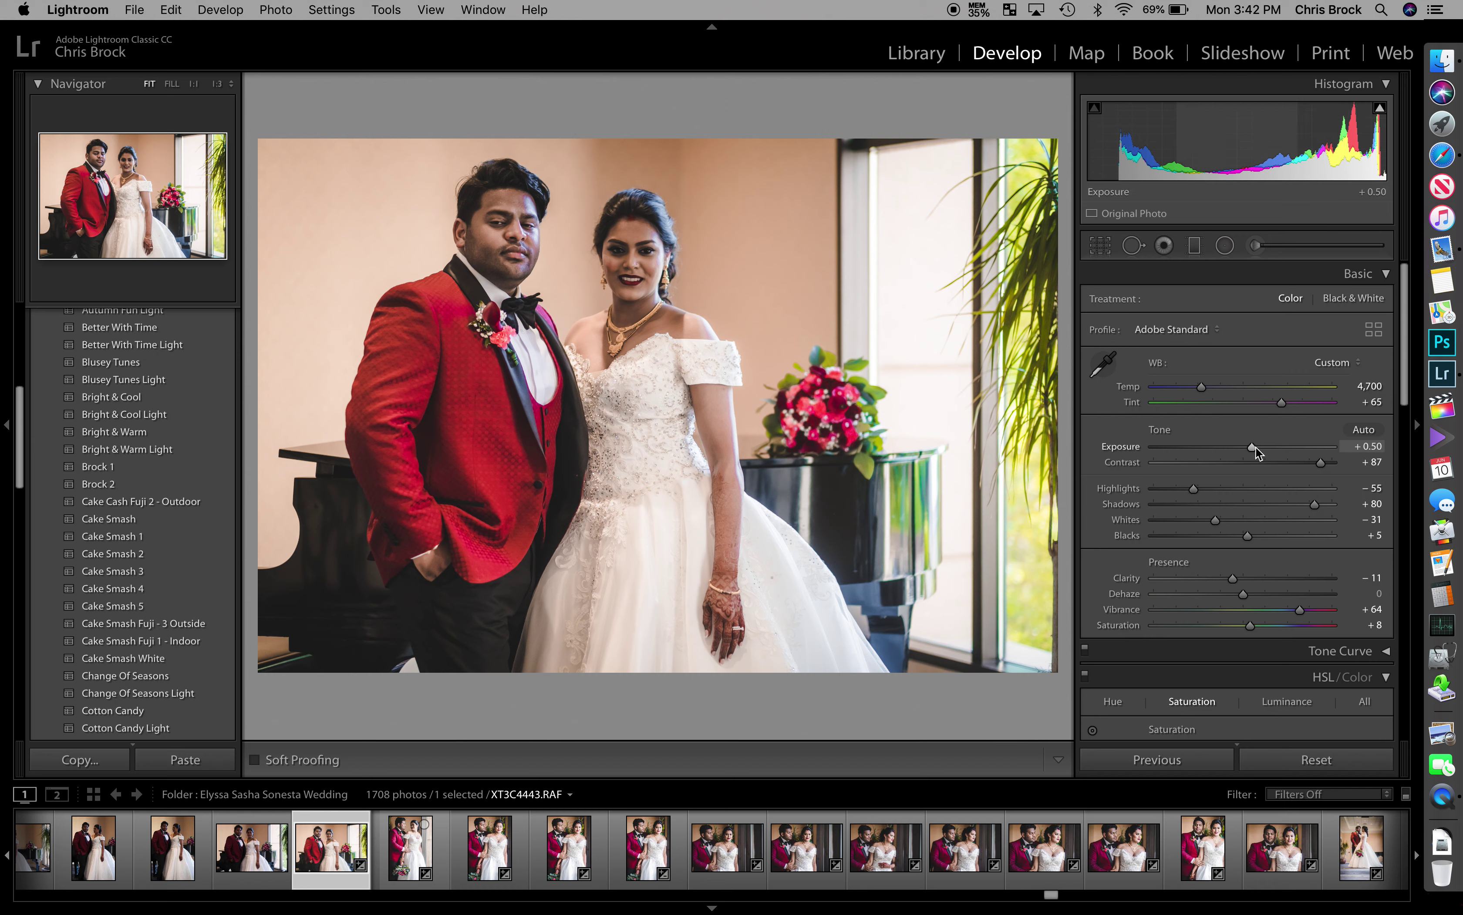
left_click_drag(1258, 446, 1261, 446)
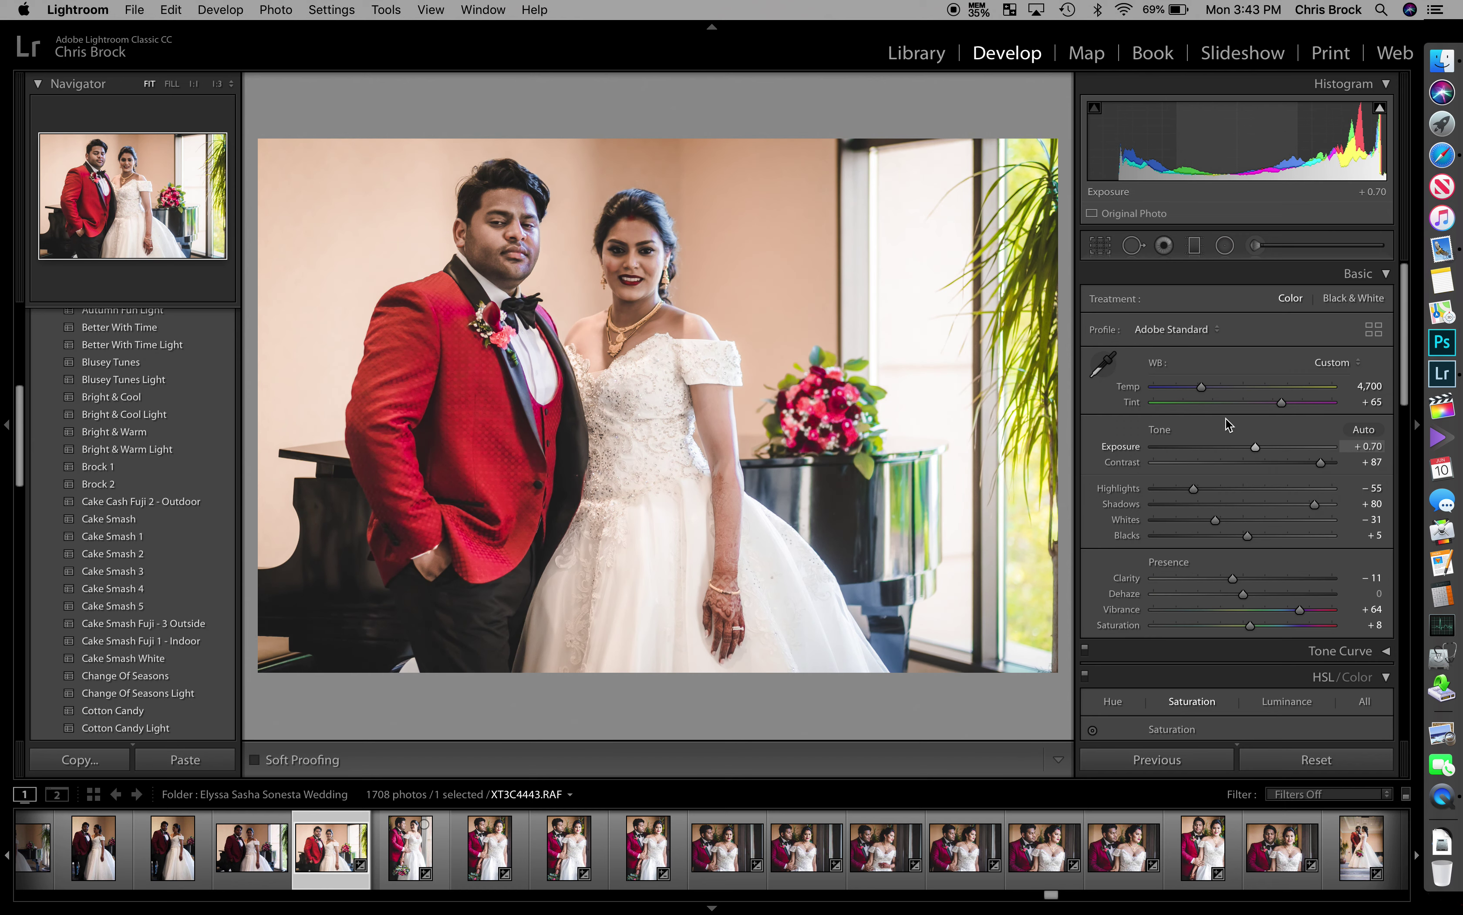
left_click(1368, 386)
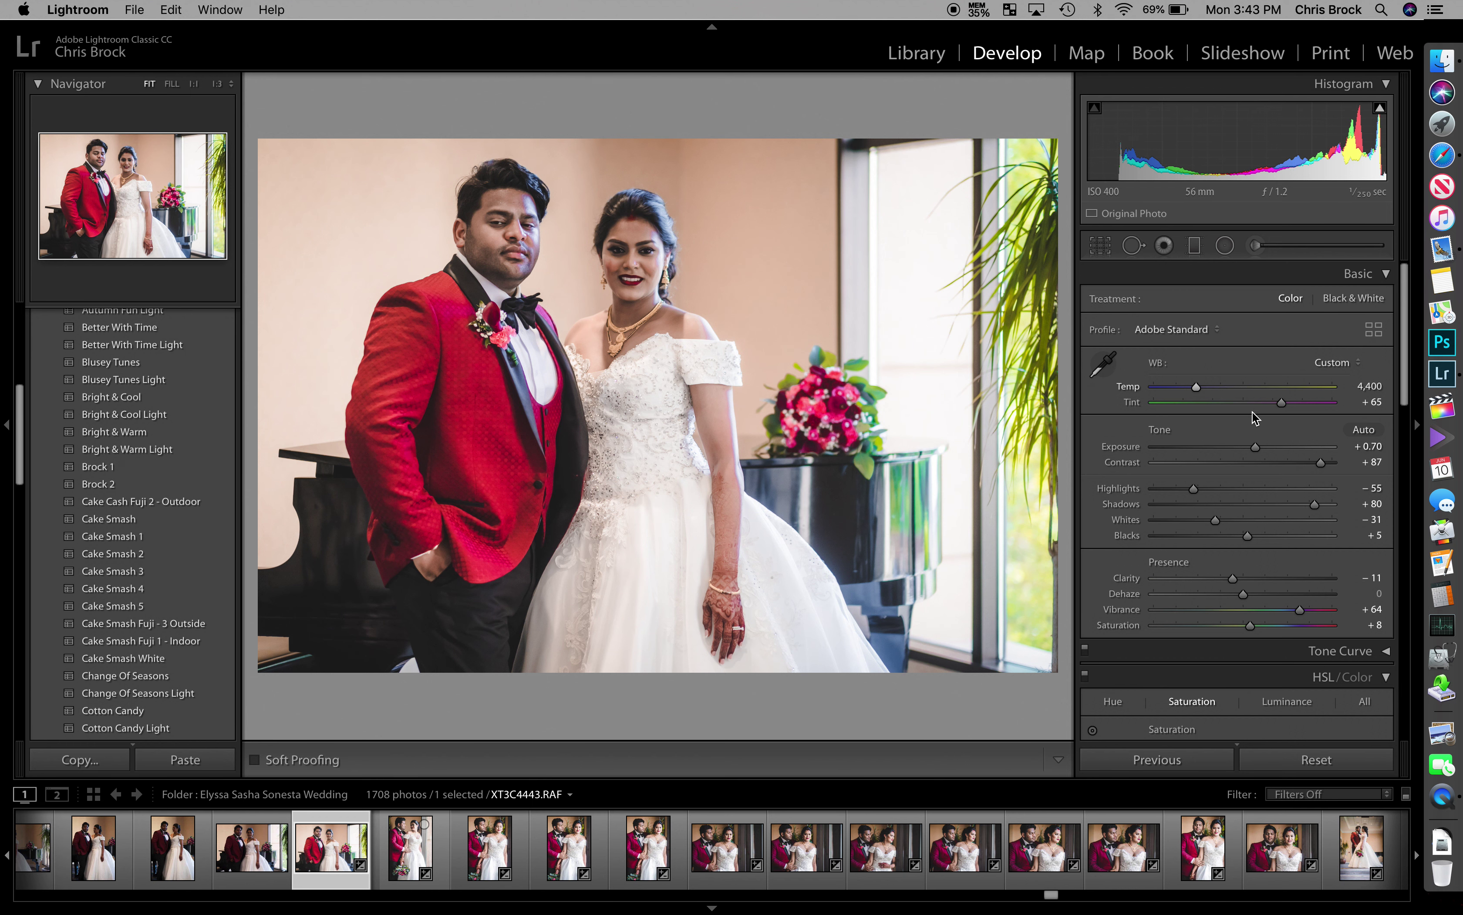
left_click(1370, 385)
type("4,2")
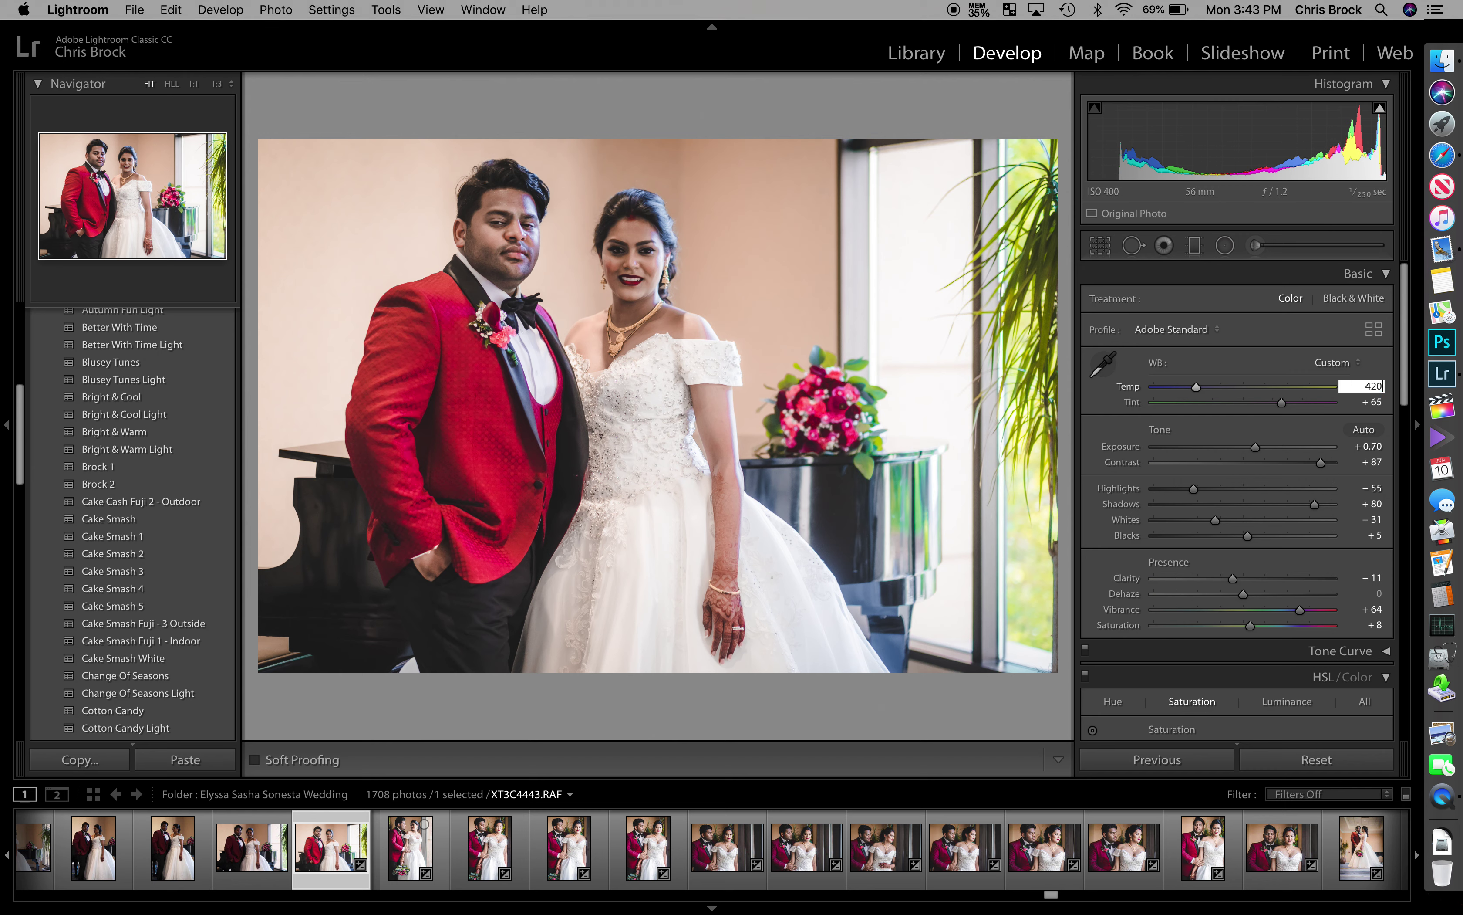
type("0")
key("Tab")
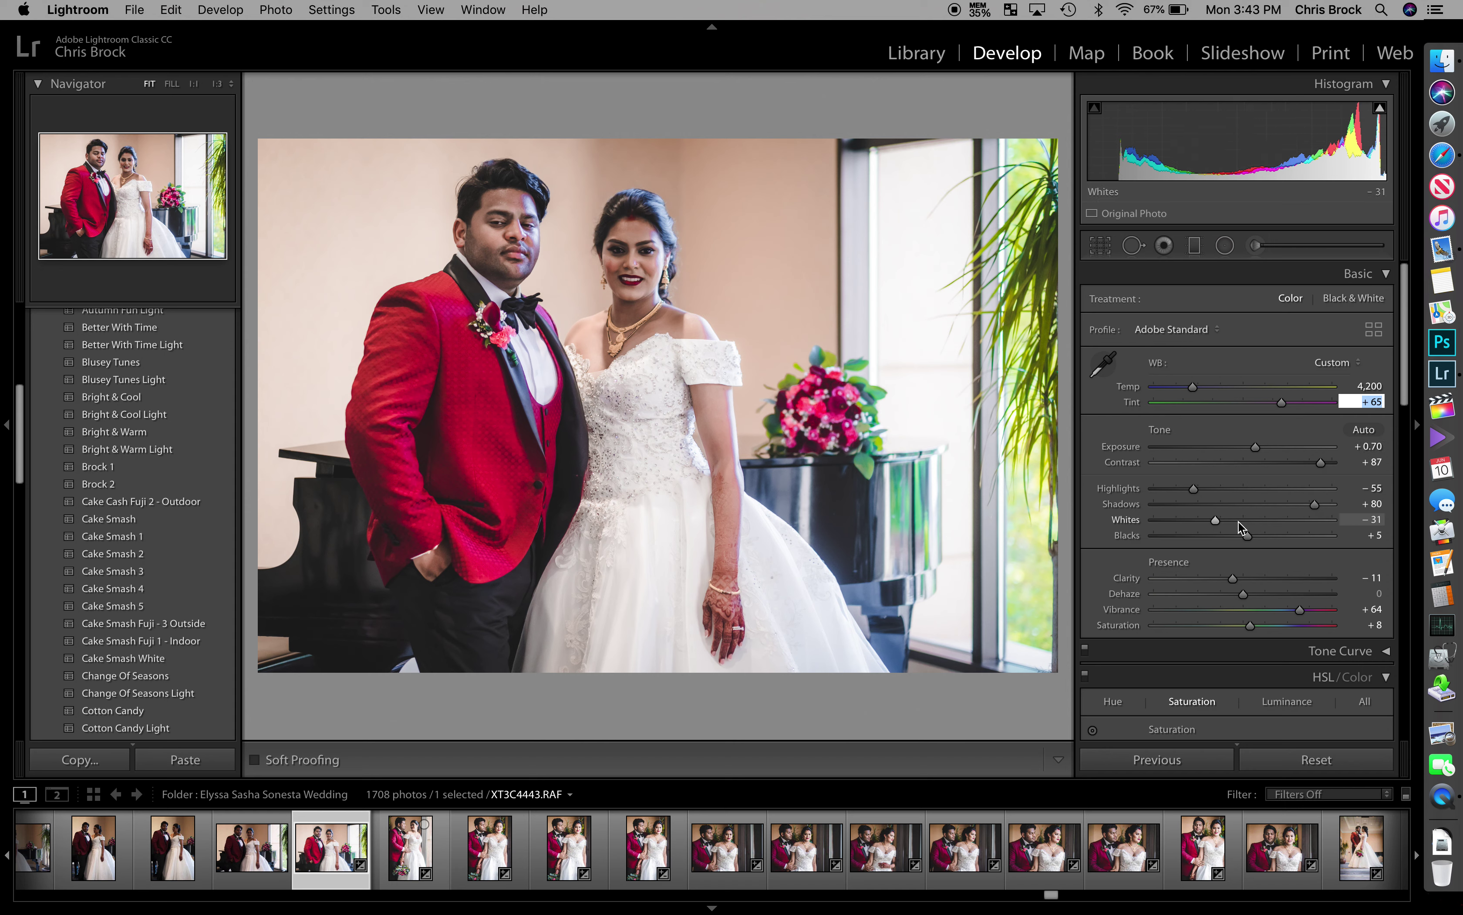
Lift Blacks to +30 and Shadows to +86, and hide the presets panel.
left_click(1252, 533)
left_click_drag(1251, 533, 1272, 540)
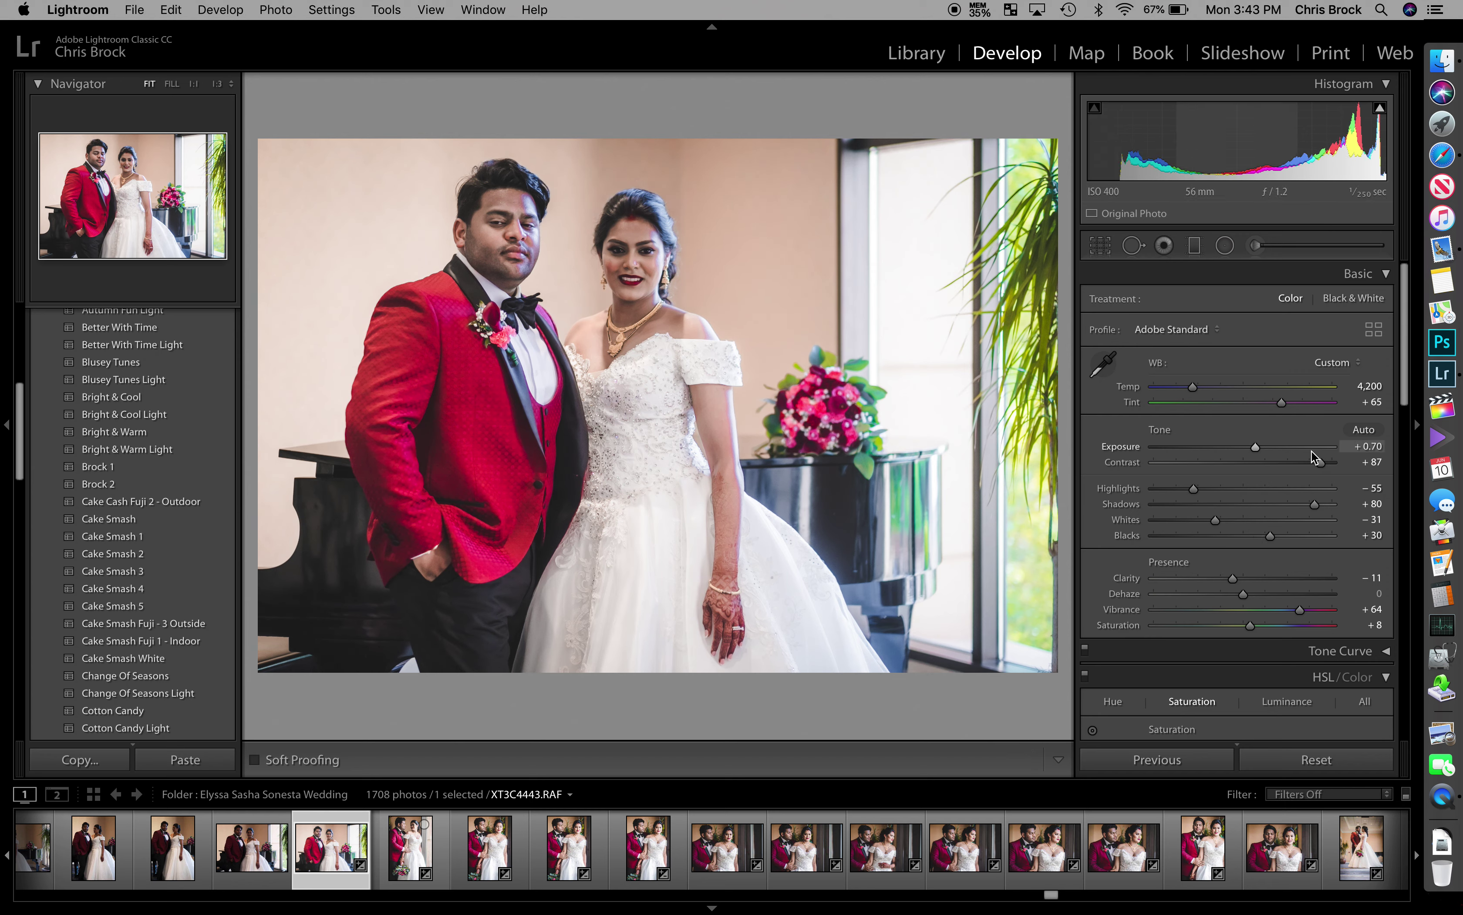
mouse_move(1315, 504)
left_mouse_down()
mouse_move(1334, 504)
mouse_move(1319, 505)
left_mouse_up()
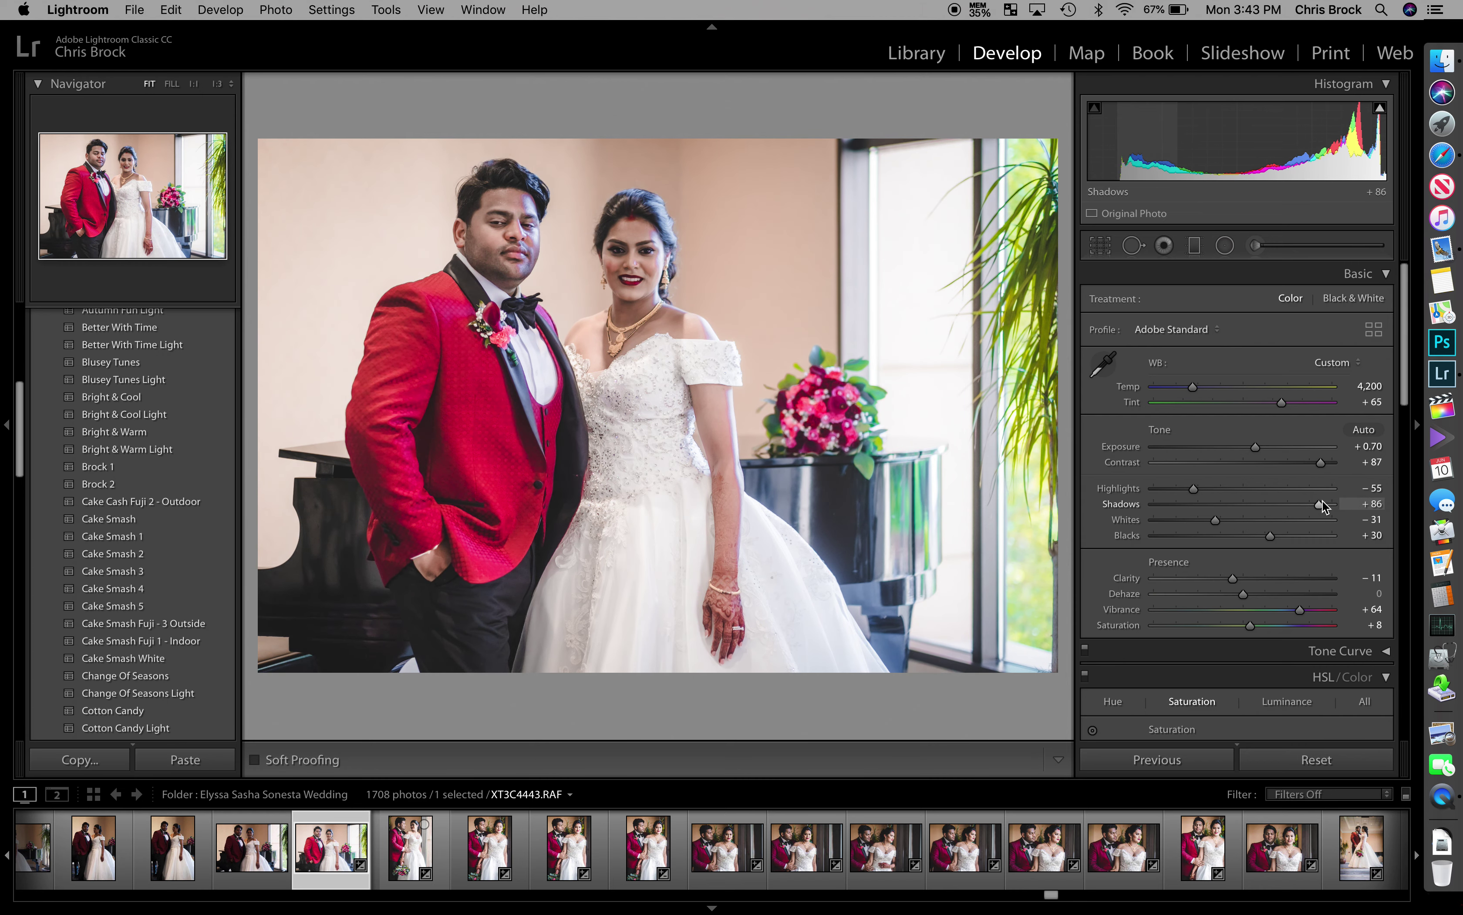
left_click(7, 427)
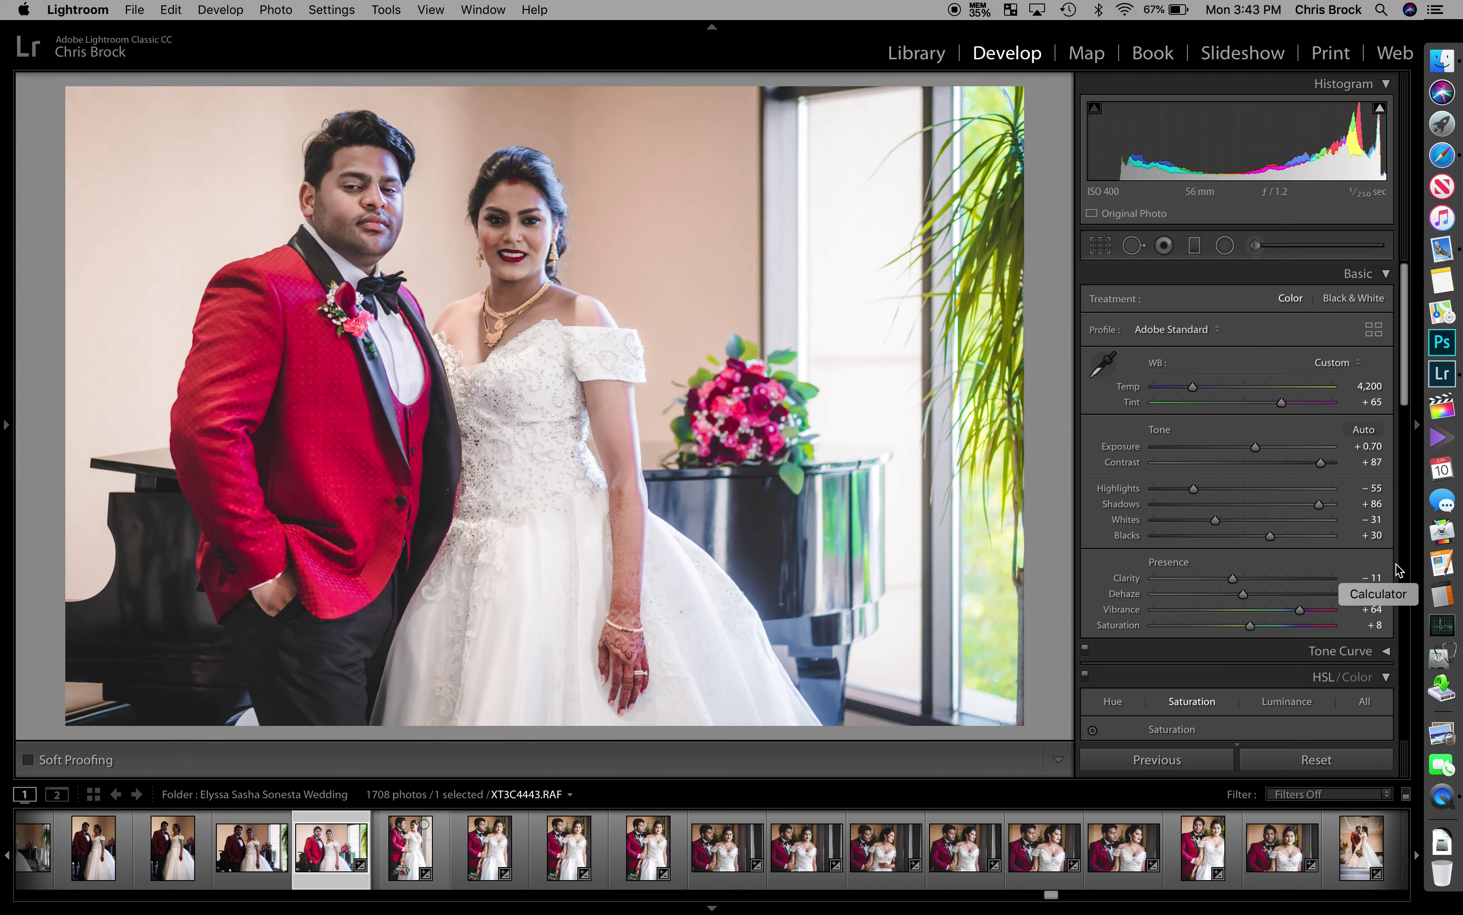
Check the bride's face at 1:1, sync edits to six photos, then open car photo XT3C4437.
left_click(488, 248)
left_click(487, 248)
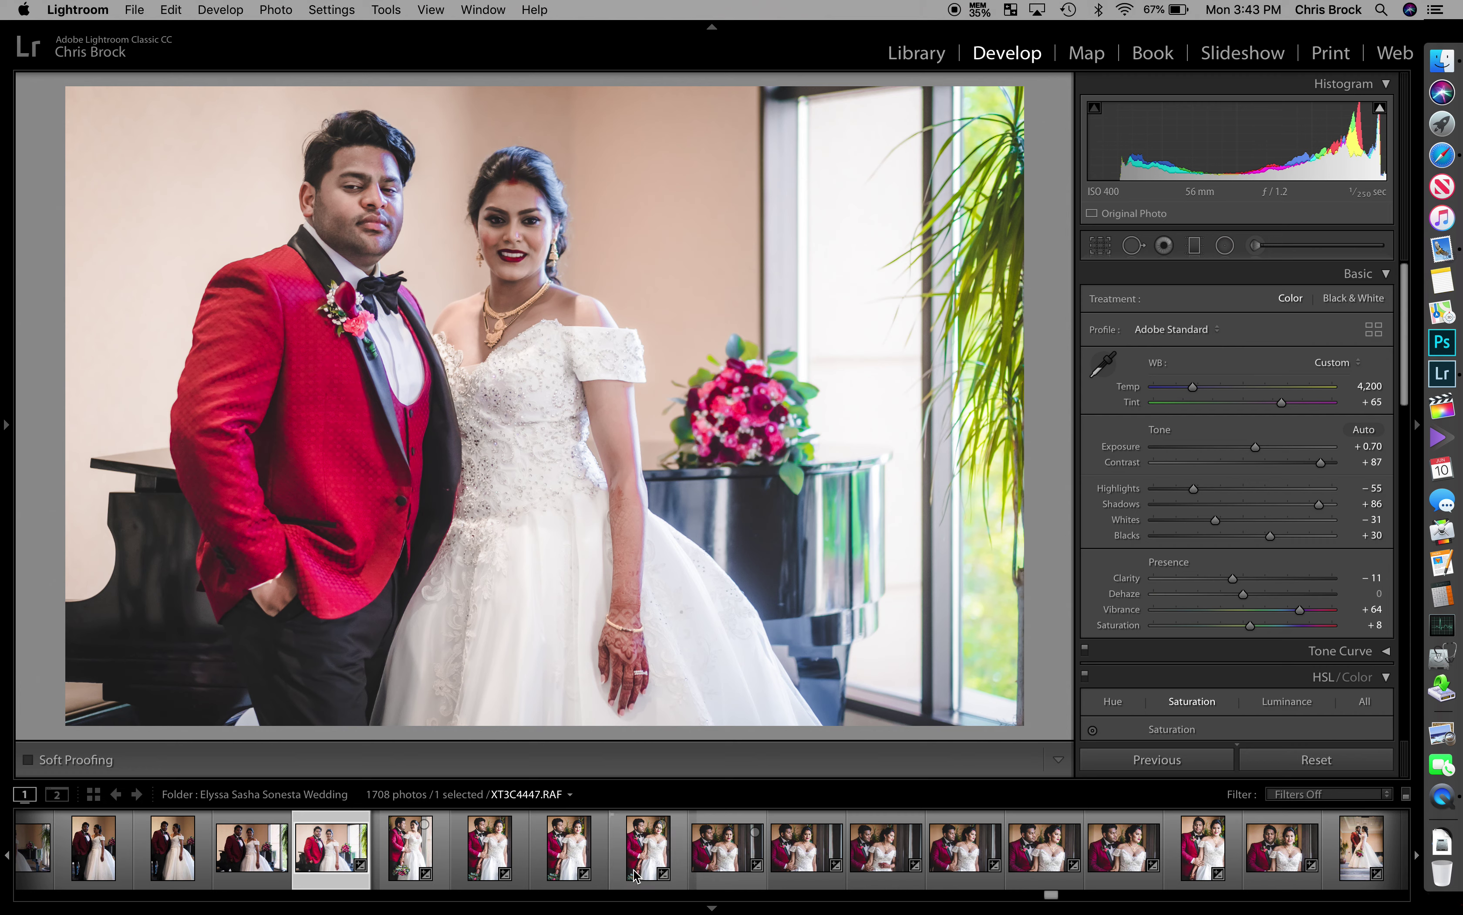
scroll(635, 871, "up", 5)
mouse_move(377, 851)
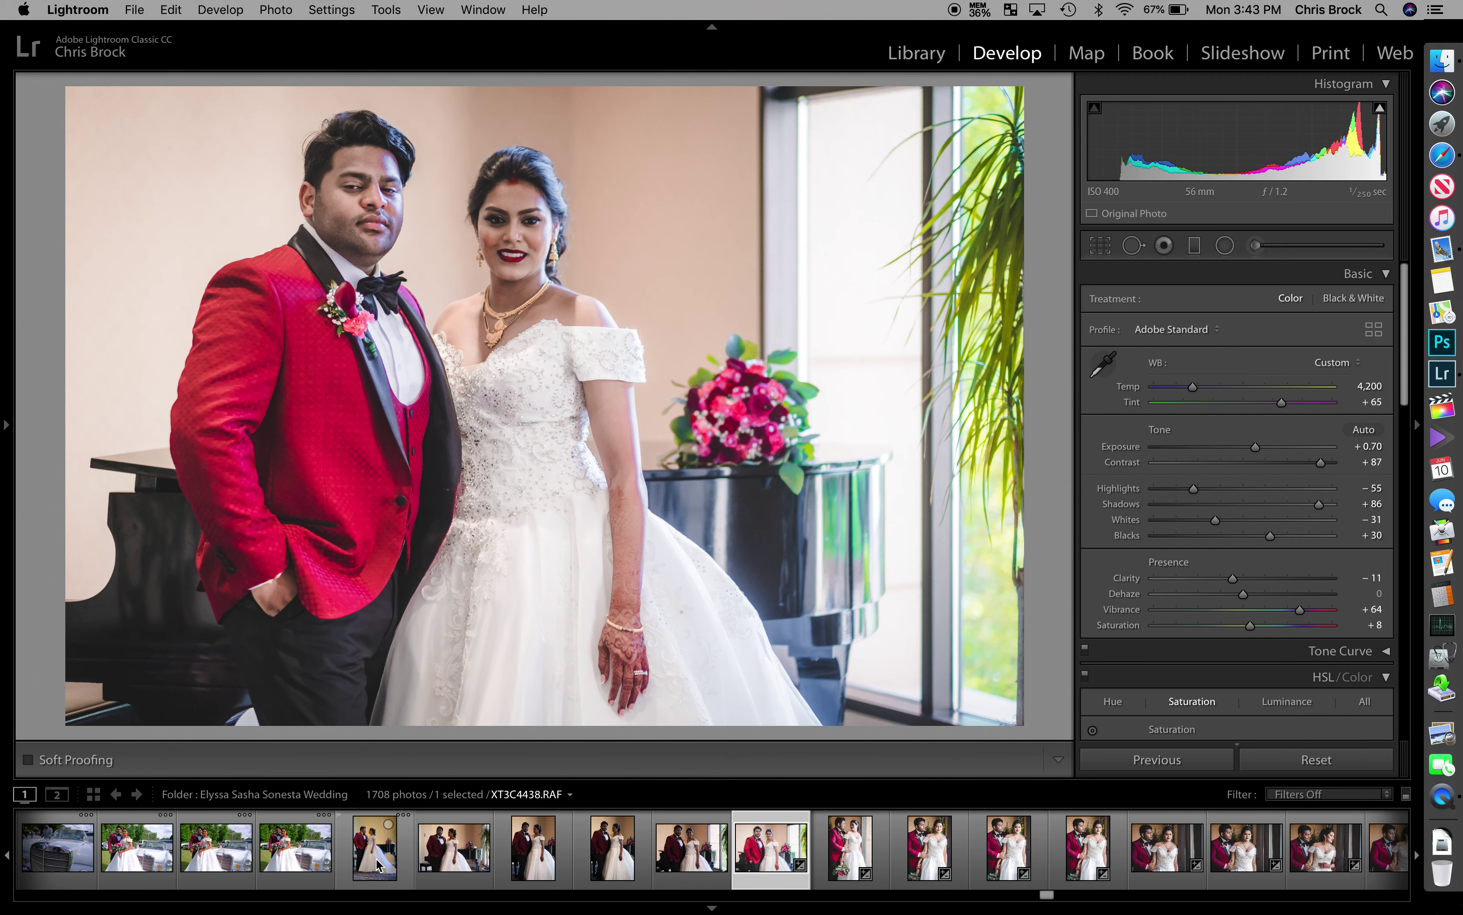
left_click(376, 853, "shift")
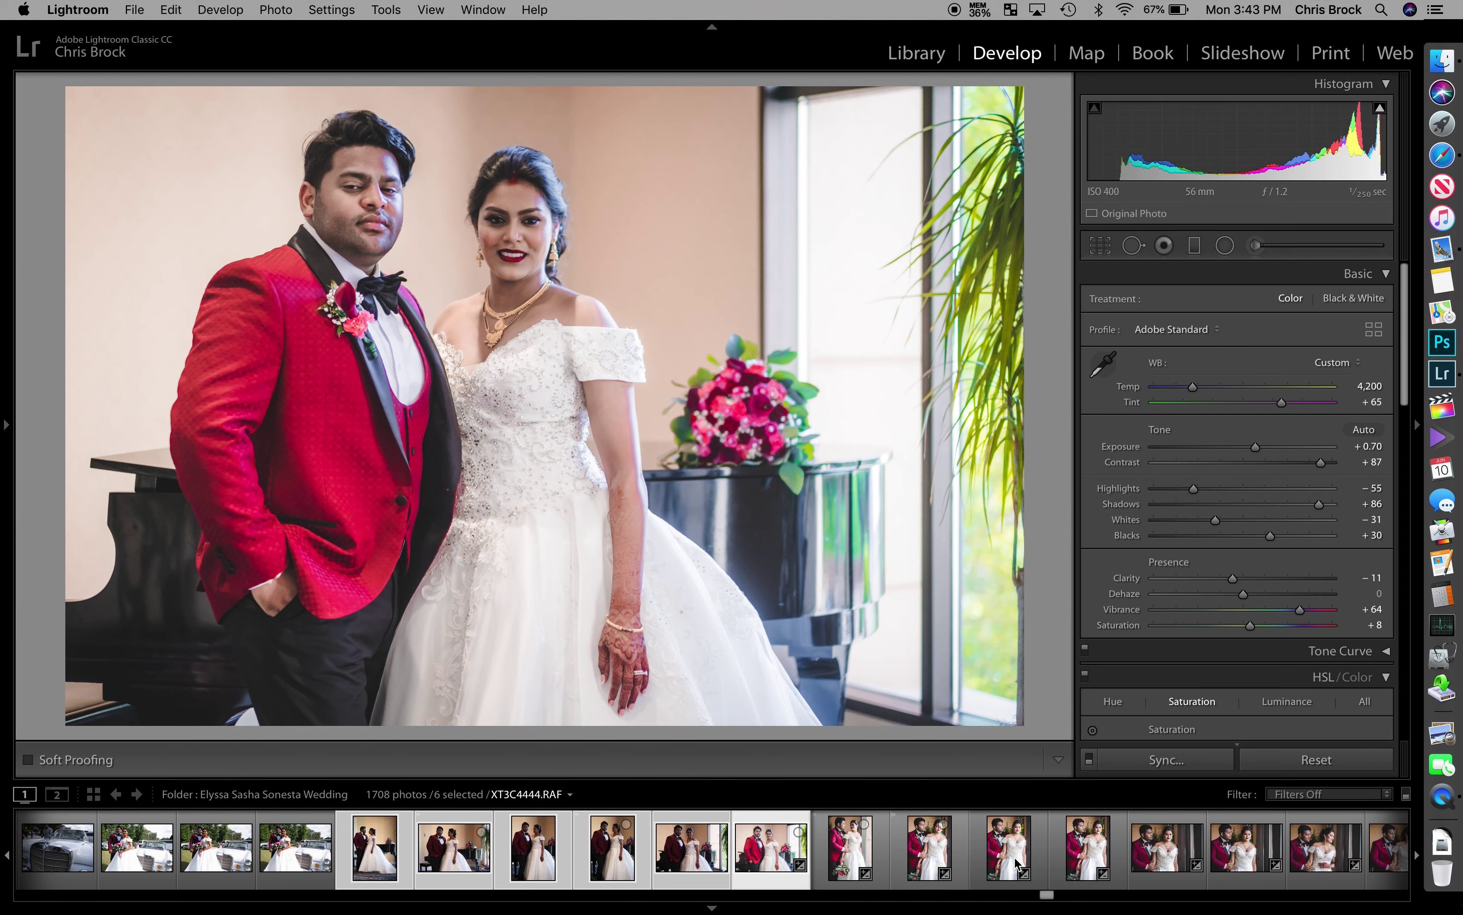
left_click(1176, 753, "alt")
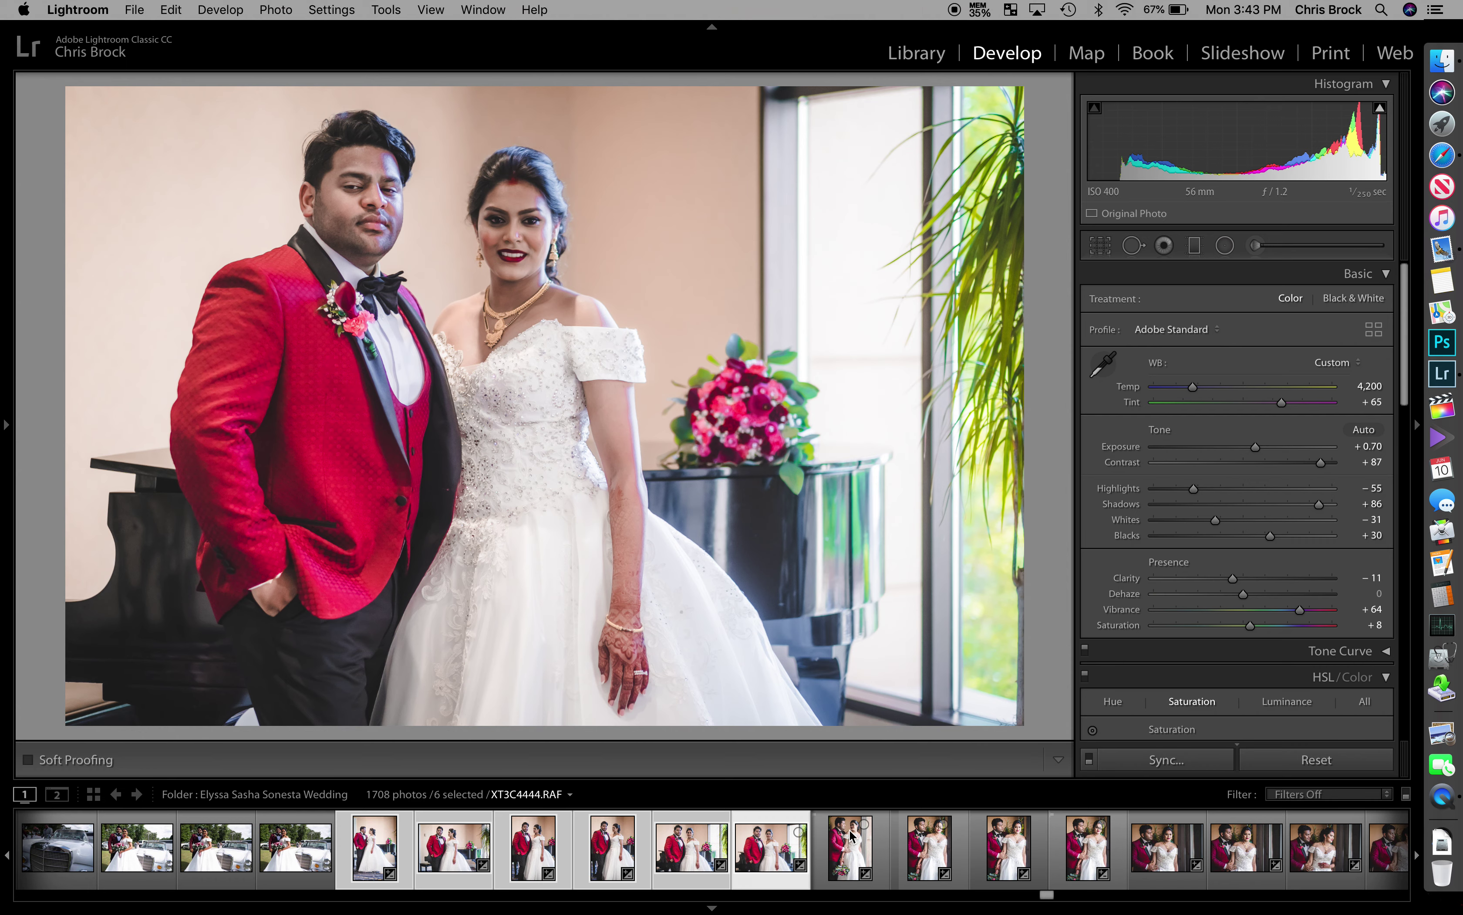
left_click(305, 863)
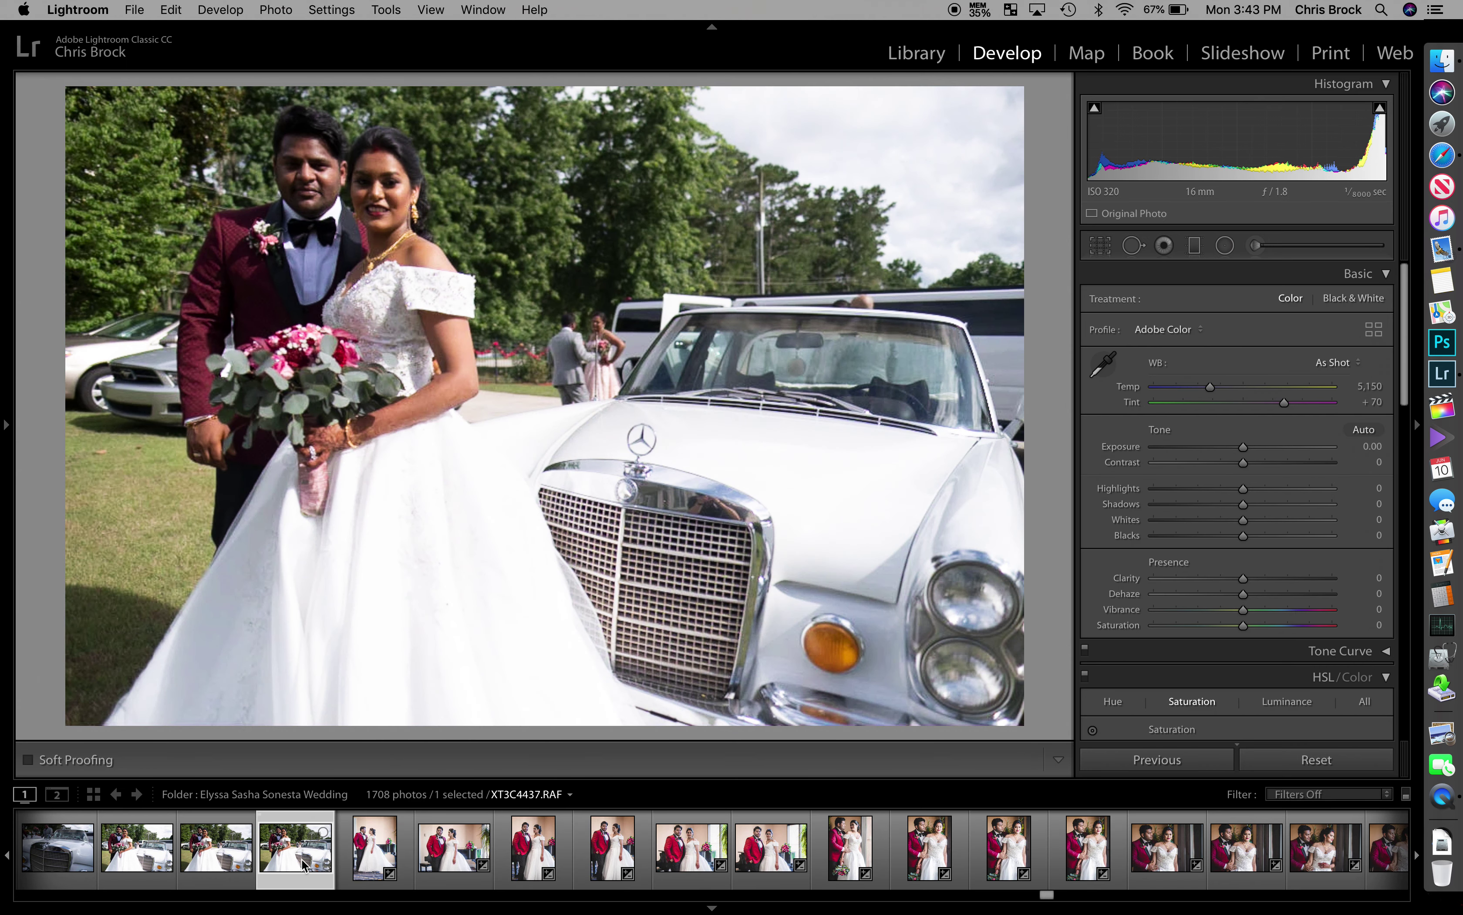
Apply the Cake Cash Fuji 2 - Outdoor develop preset to the car photo.
left_click(4, 421)
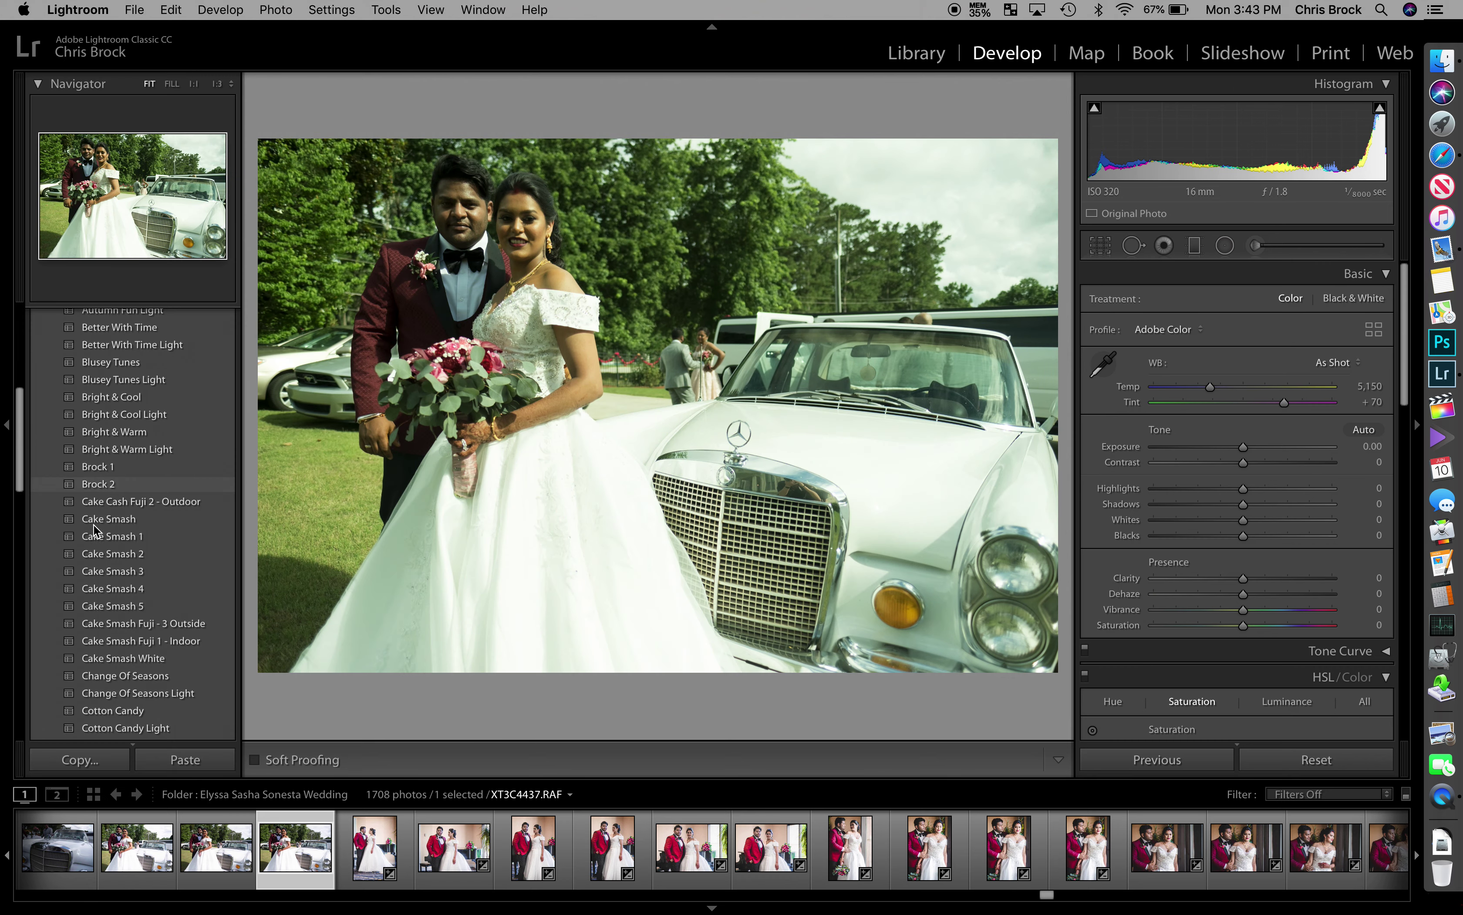
left_click(128, 503)
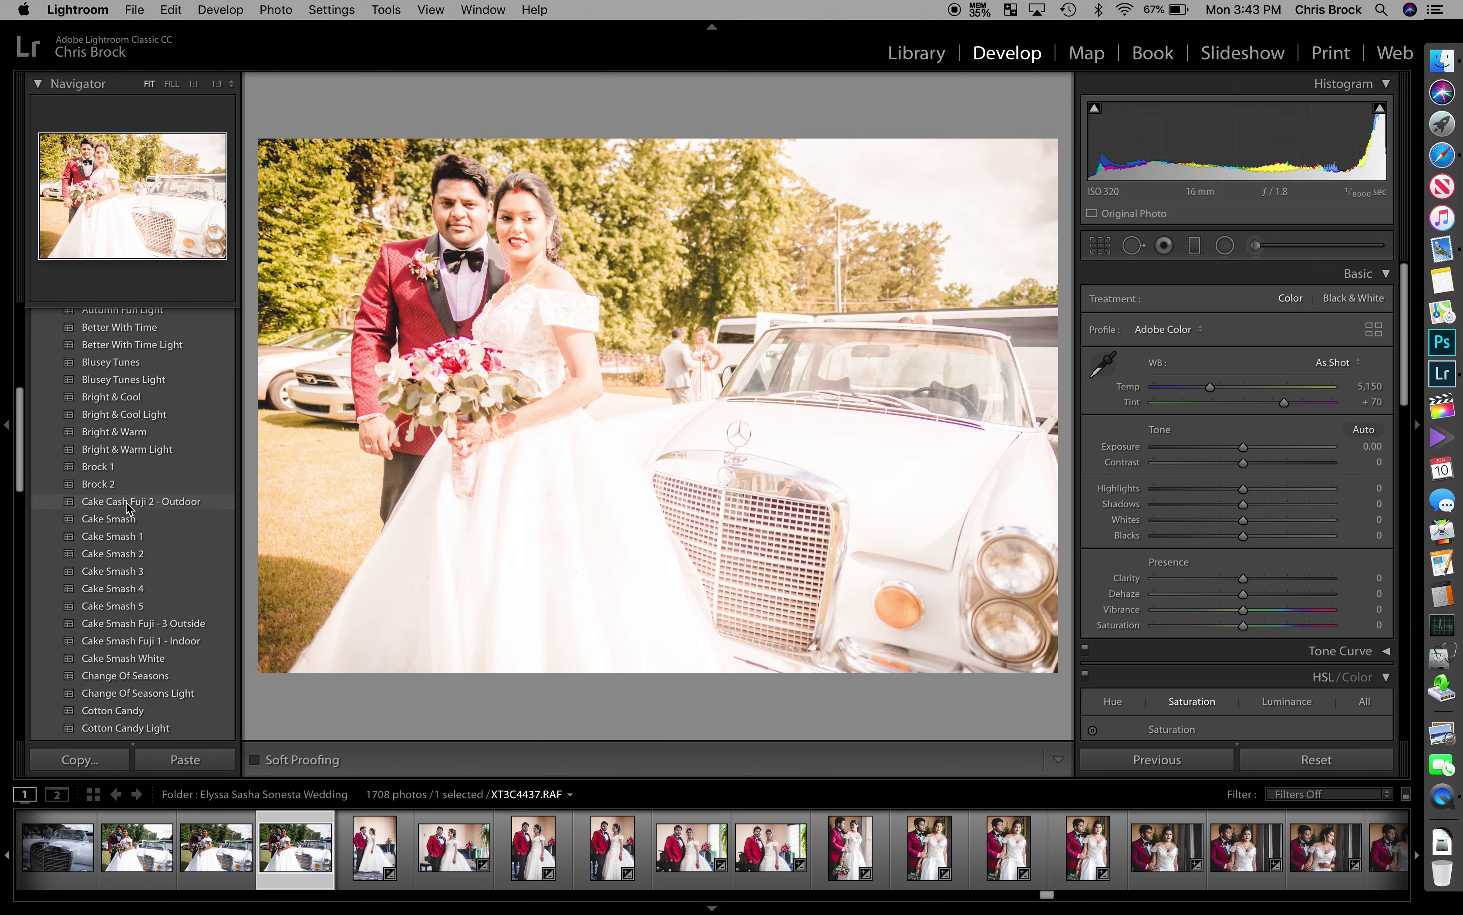
left_click(8, 423)
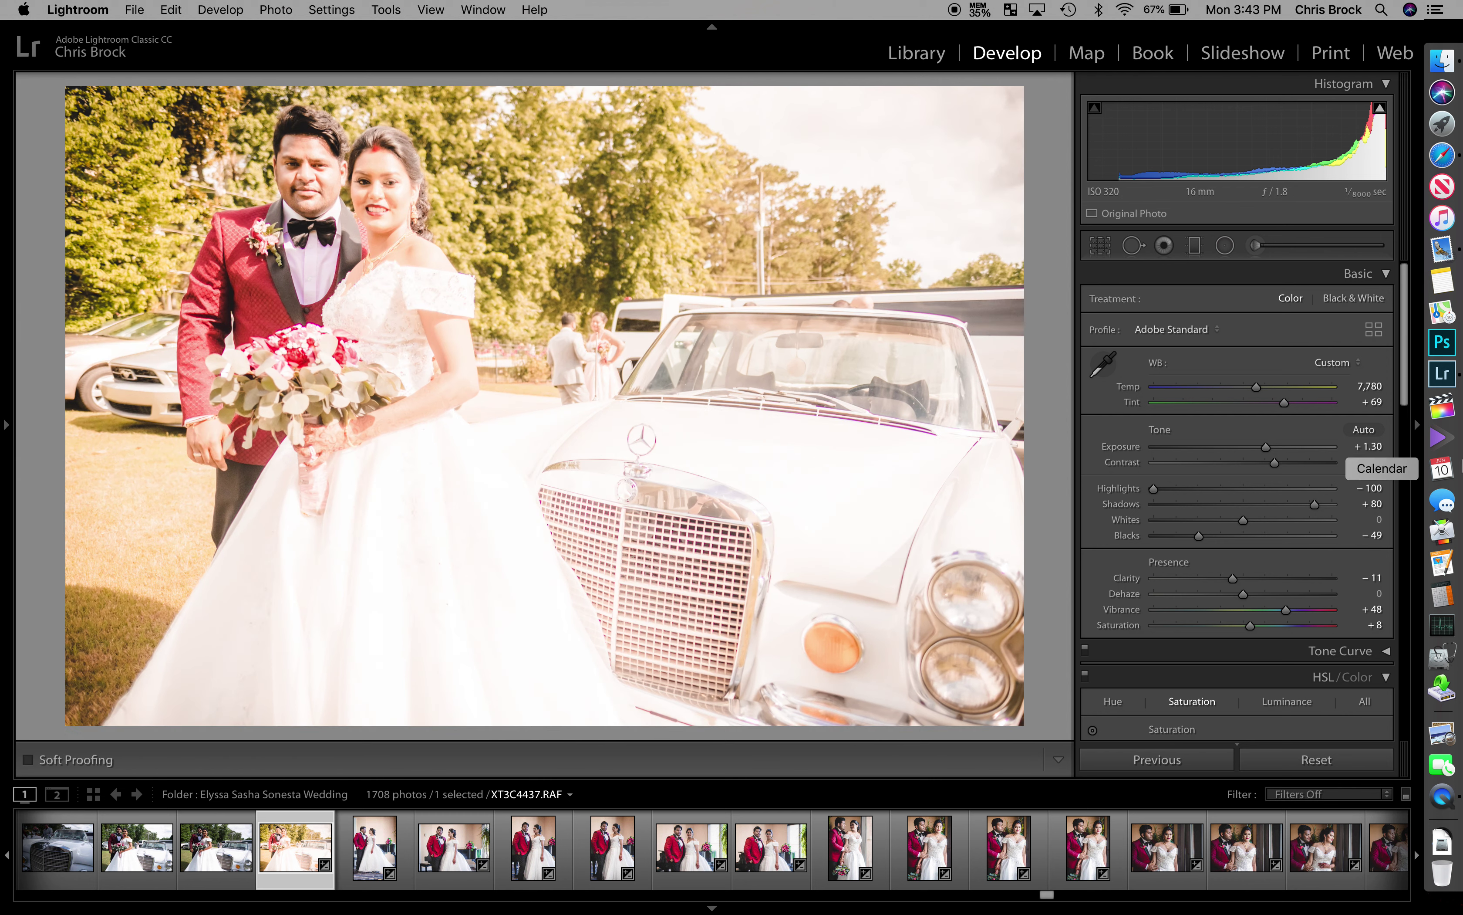
Set Exposure +0.40, Temp 6,923 and Shadows +41, then remove the photo from the catalog.
left_click_drag(1241, 449, 1250, 448)
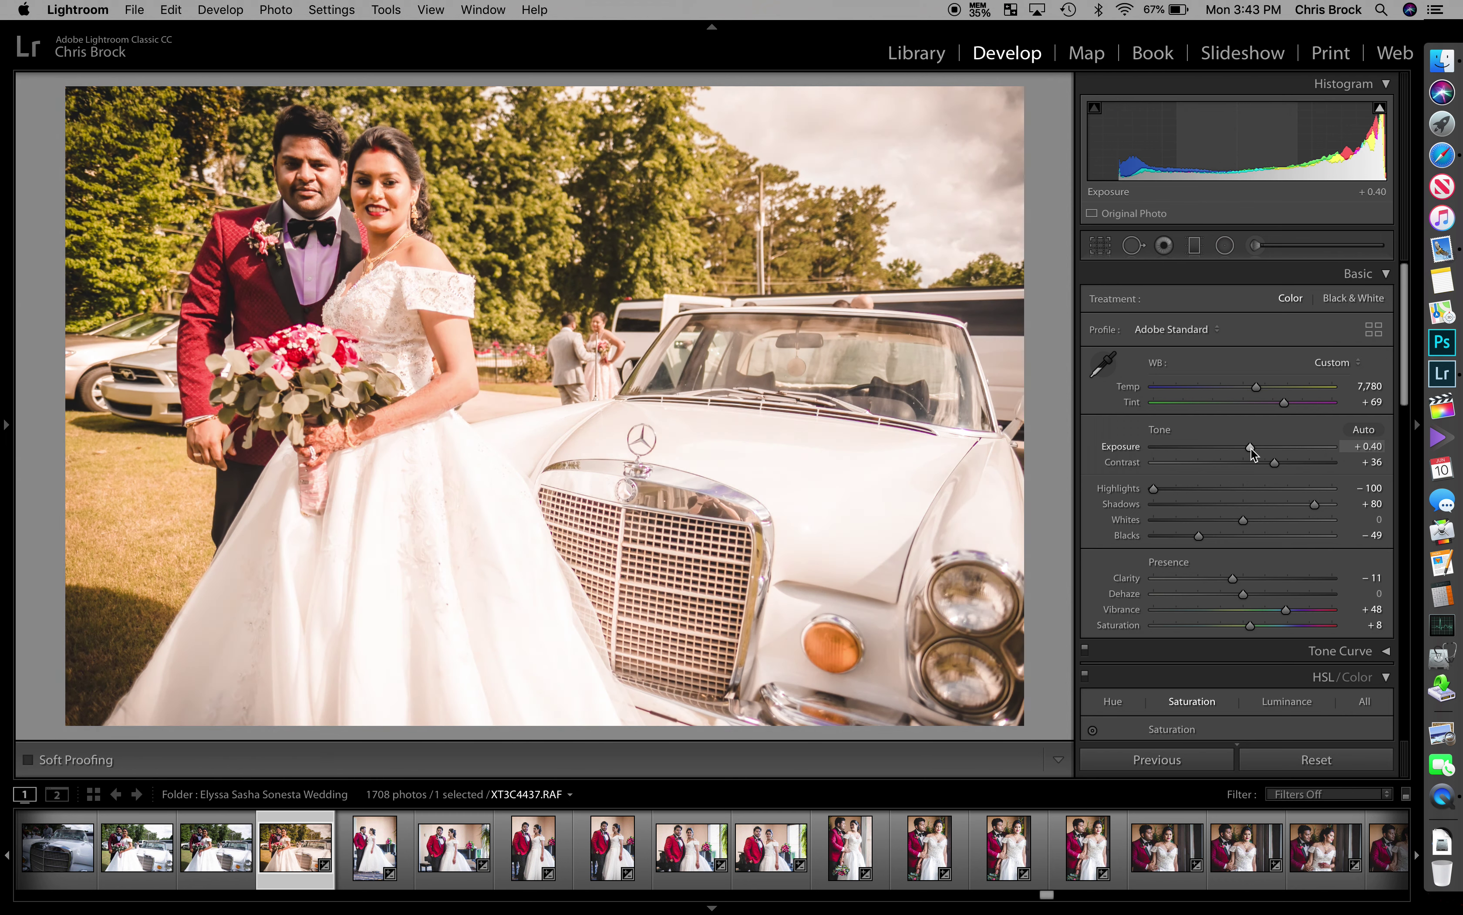
left_click_drag(1256, 386, 1241, 386)
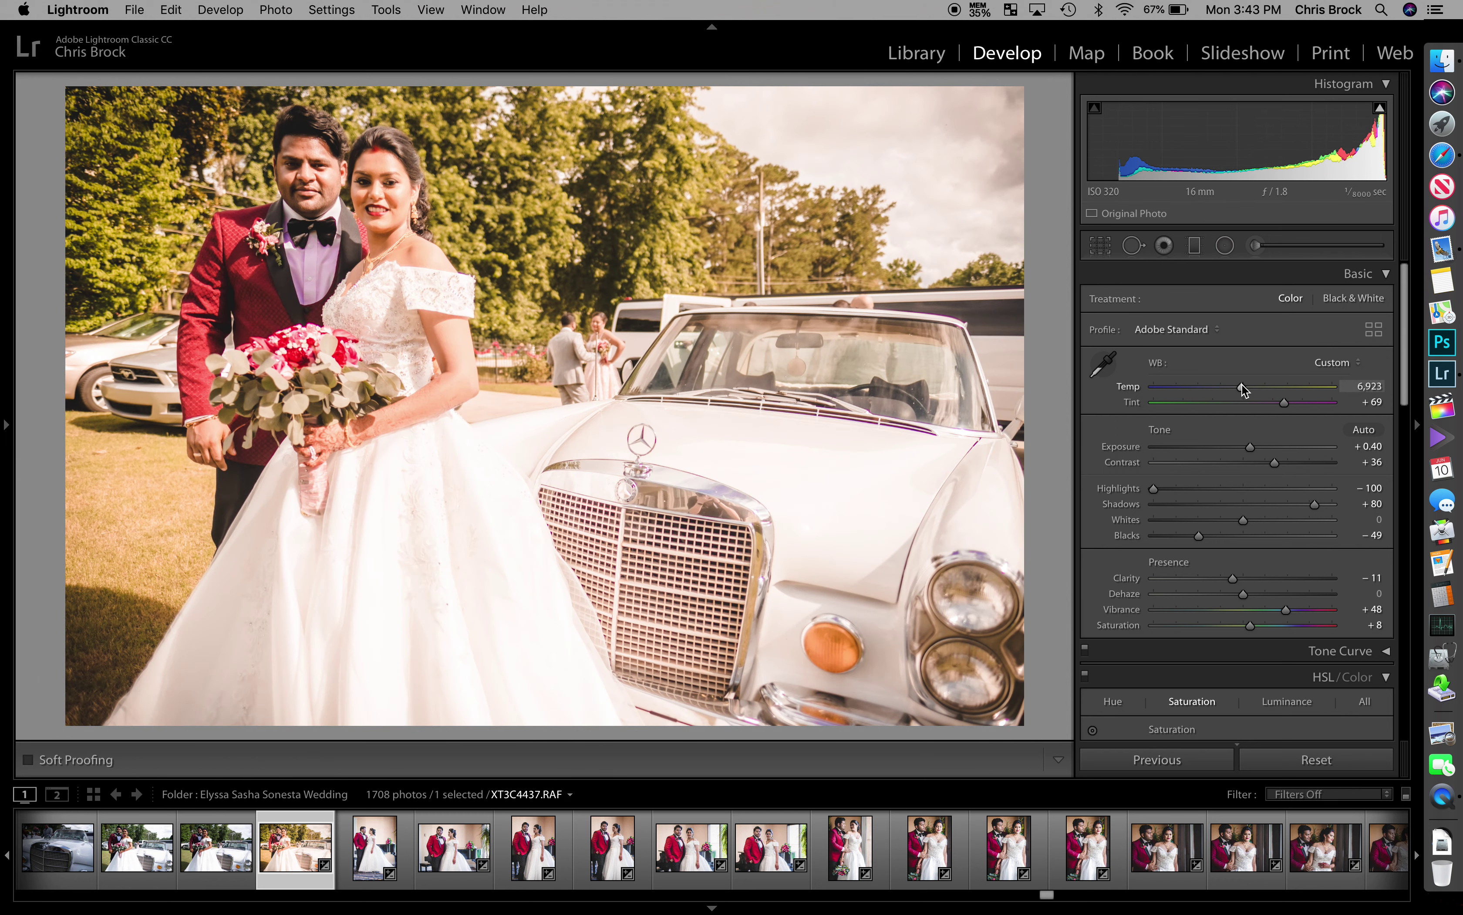
mouse_move(1315, 503)
left_mouse_down()
mouse_move(1231, 508)
mouse_move(1279, 503)
left_mouse_up()
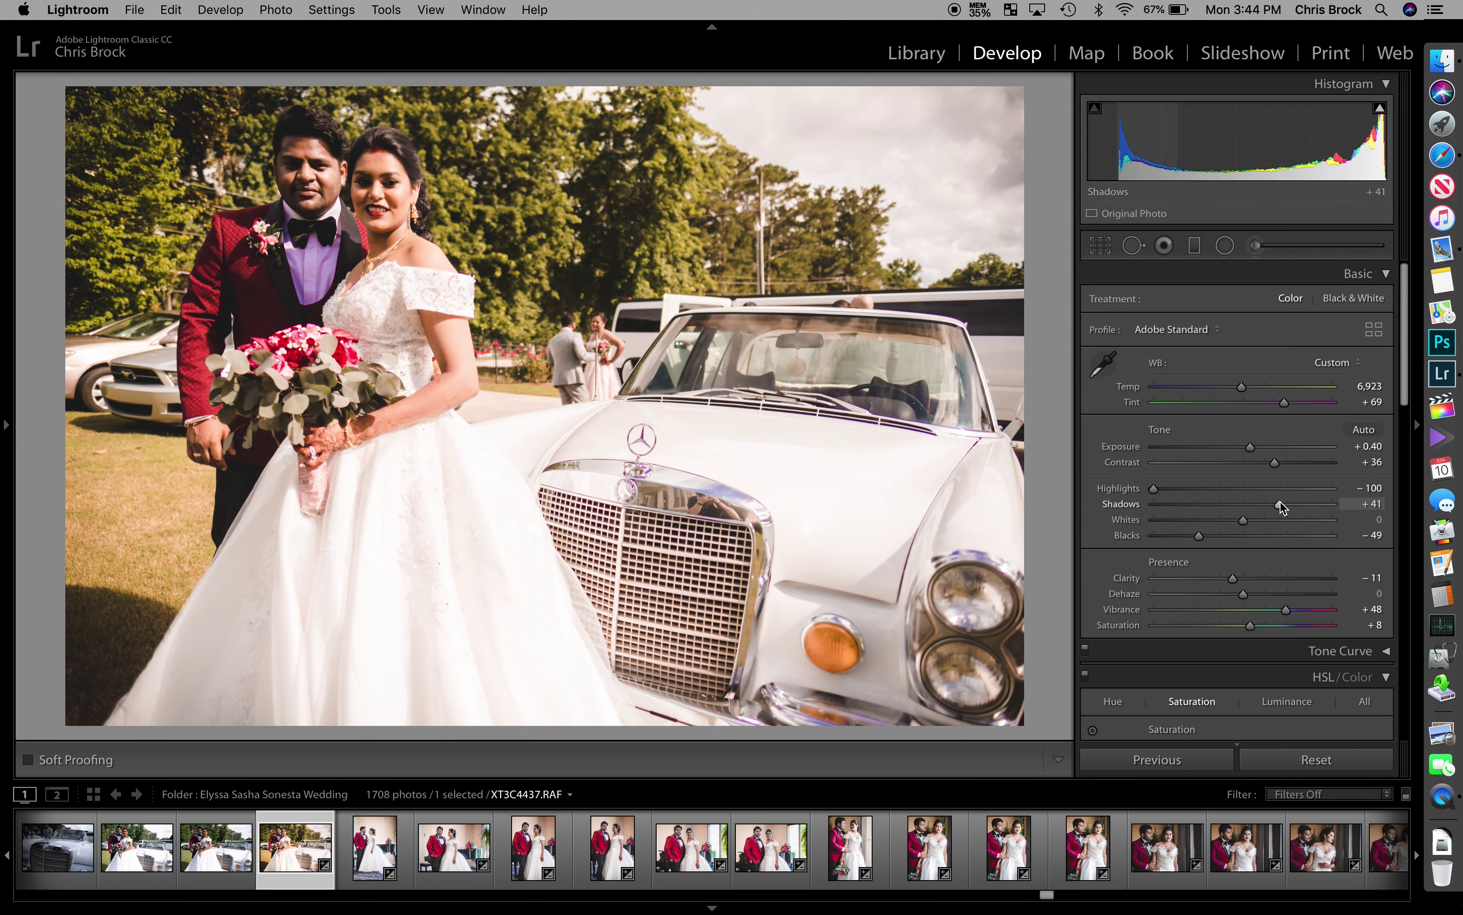
key("super+alt+shift+BackSpace")
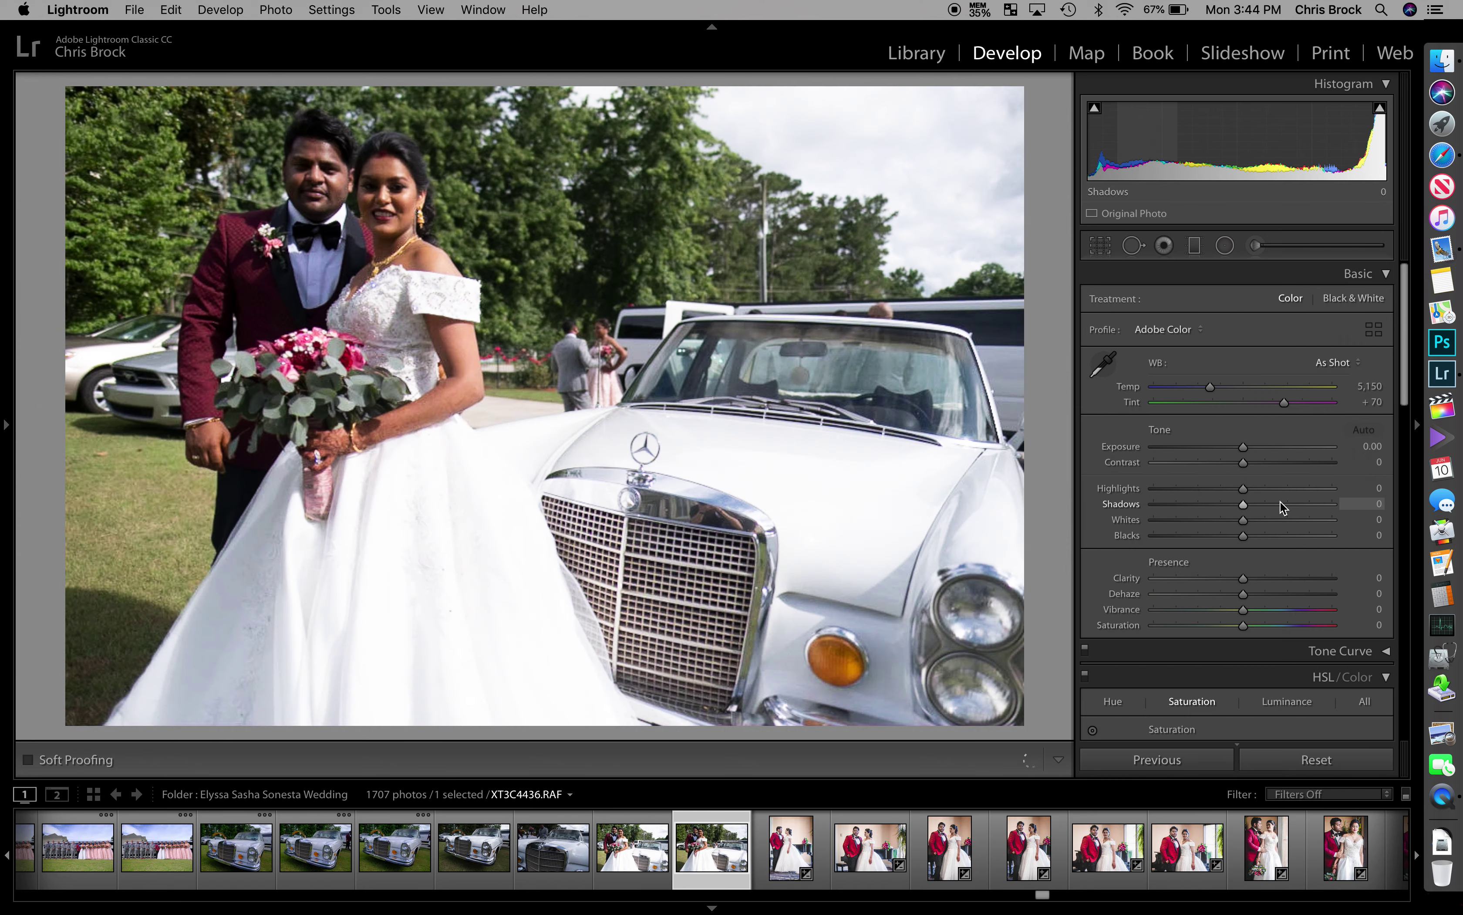
Apply the Fuji Smash develop preset to car photo XT3C4436.RAF.
left_click(387, 199)
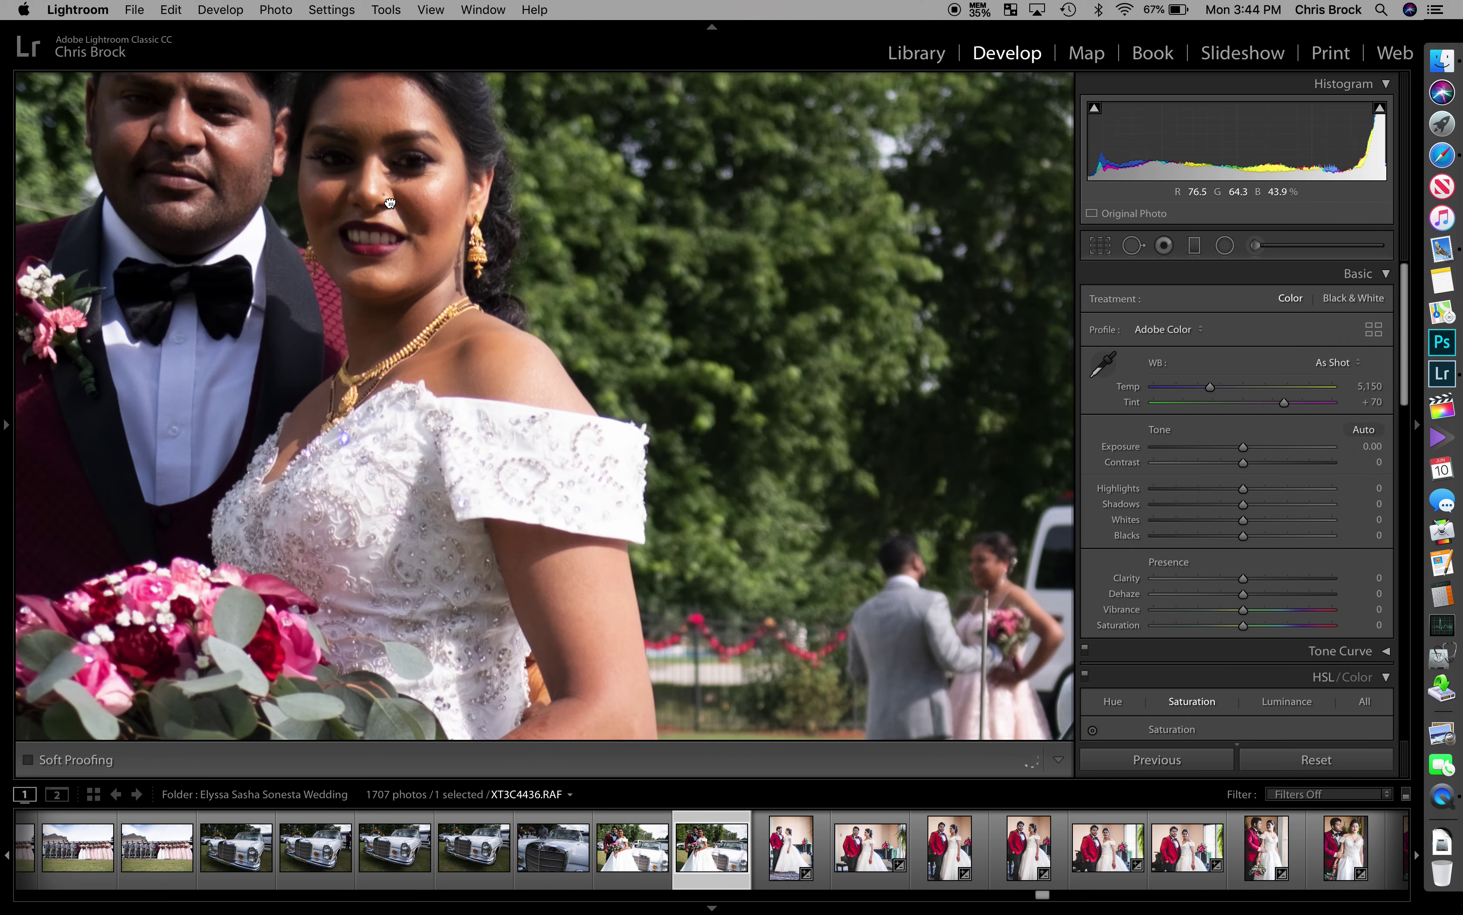
left_click(390, 203)
left_click(6, 430)
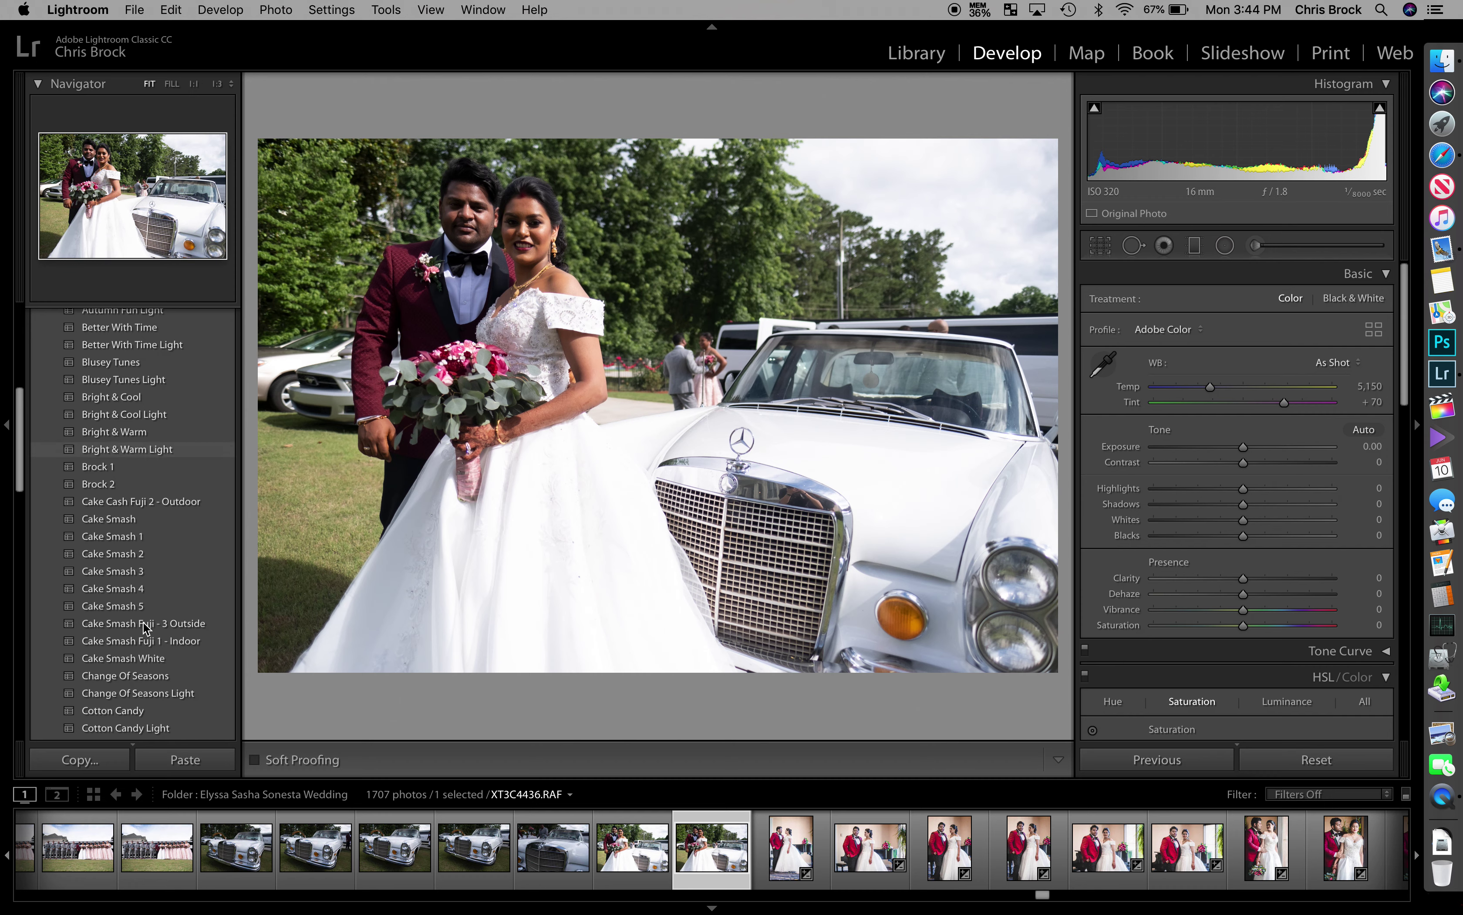
scroll(147, 650, "down", 5)
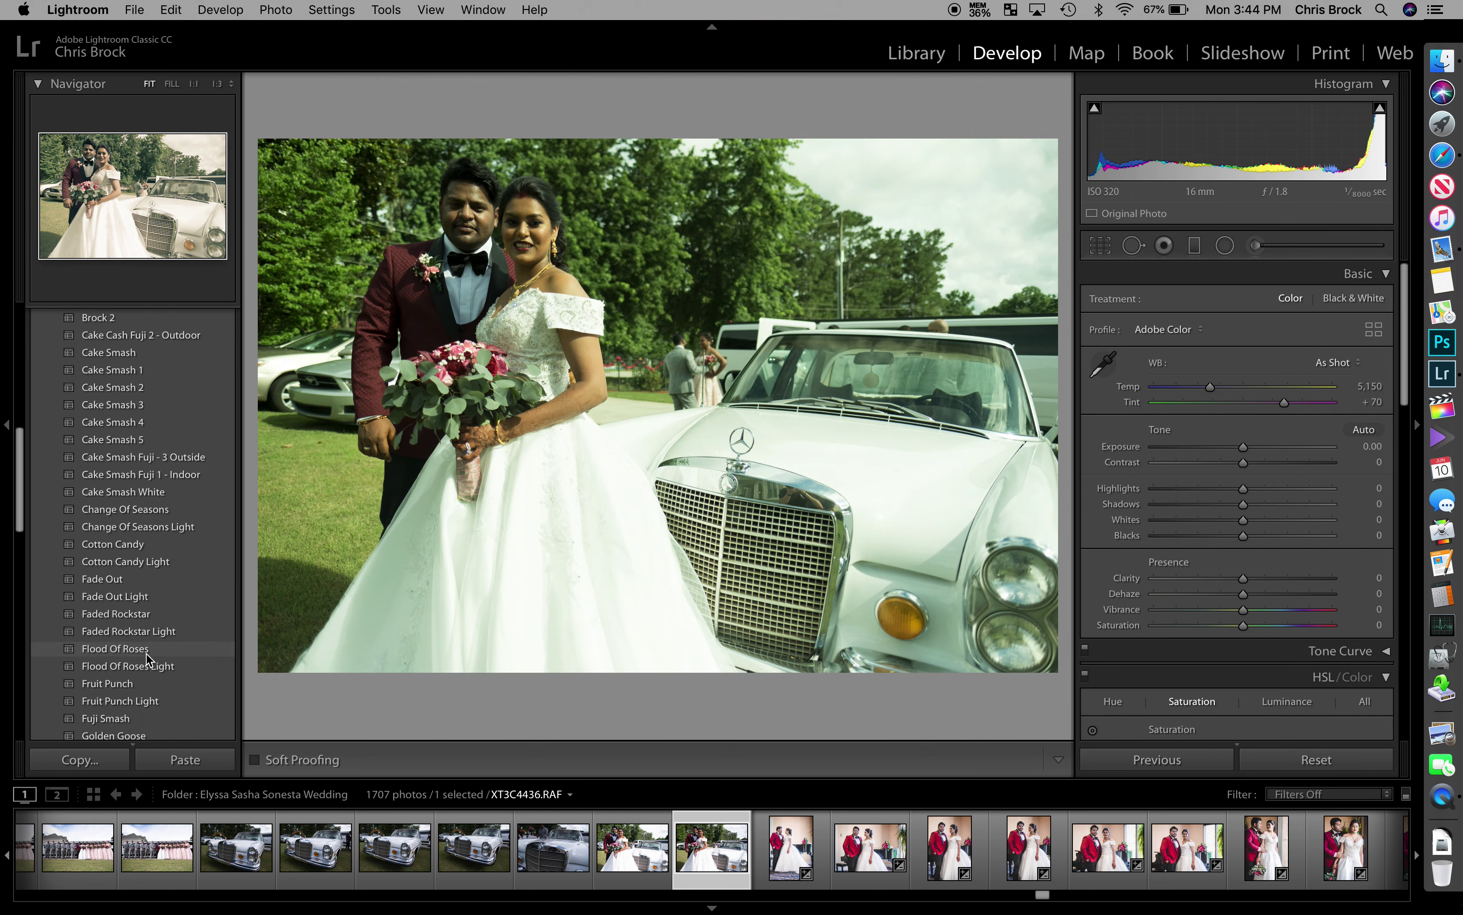
scroll(146, 656, "down", 2)
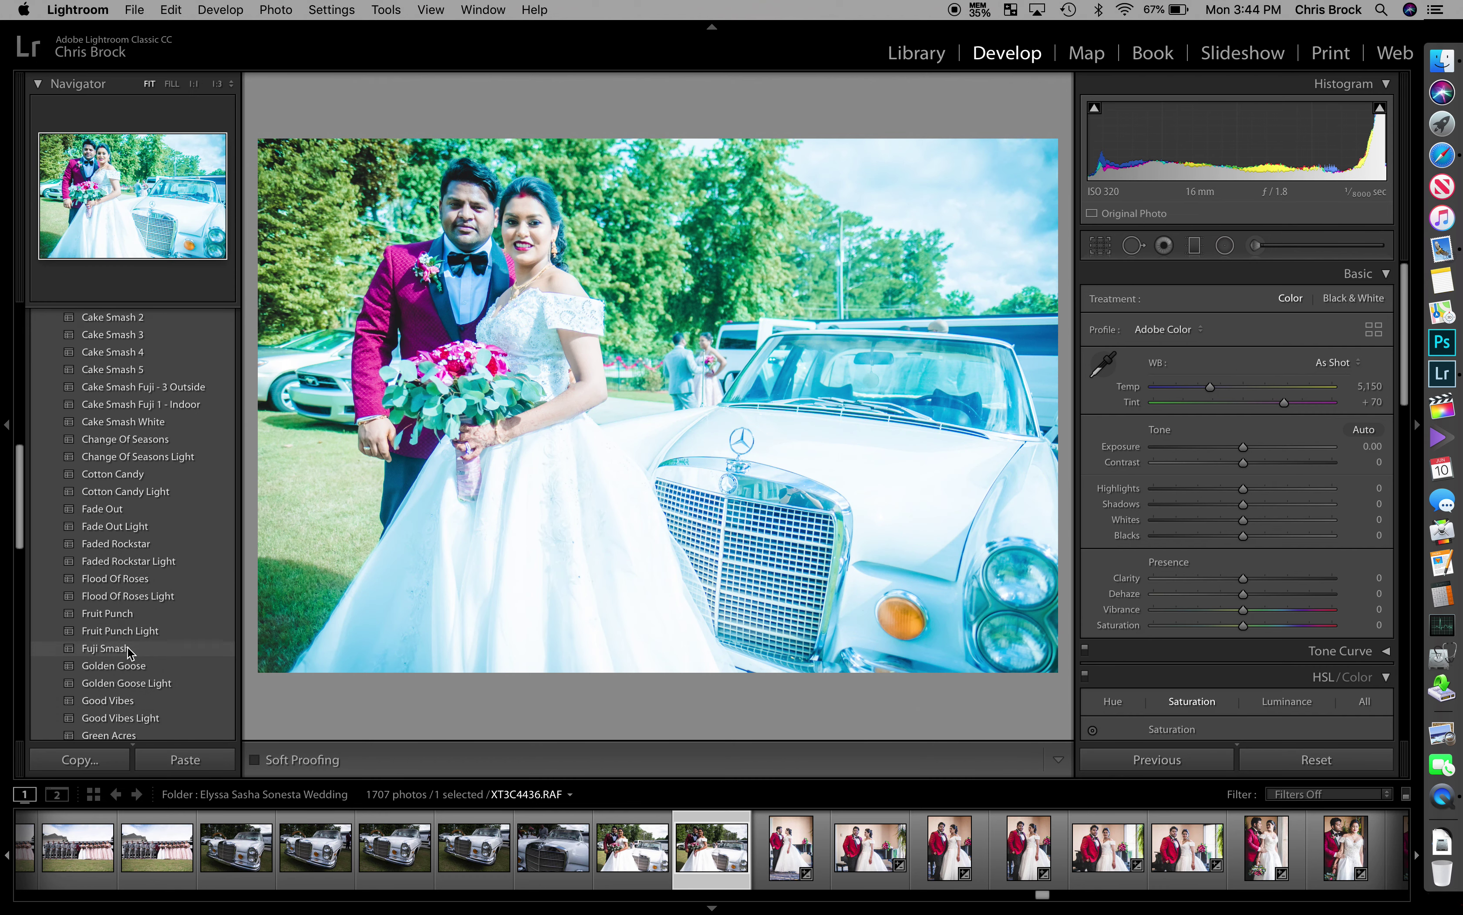
left_click(128, 648)
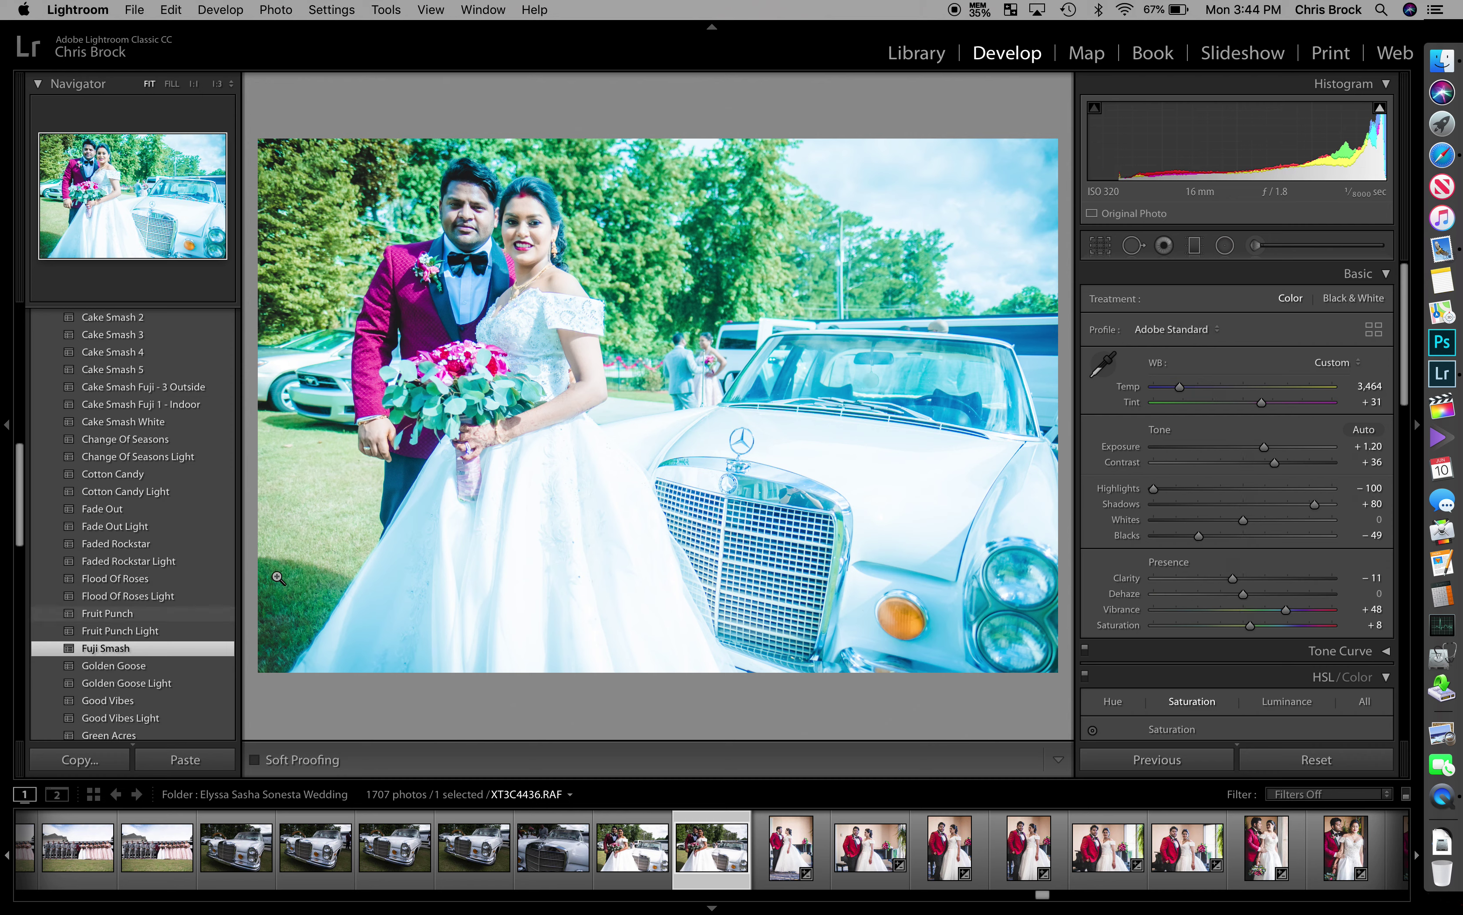
Reset Exposure to 0.00, raise Blacks to -26, warm Temp to about 5,261 and add magenta tint.
left_click(5, 423)
mouse_move(1264, 446)
left_mouse_down()
mouse_move(1251, 446)
mouse_move(1275, 401)
left_mouse_up()
left_click(1222, 535)
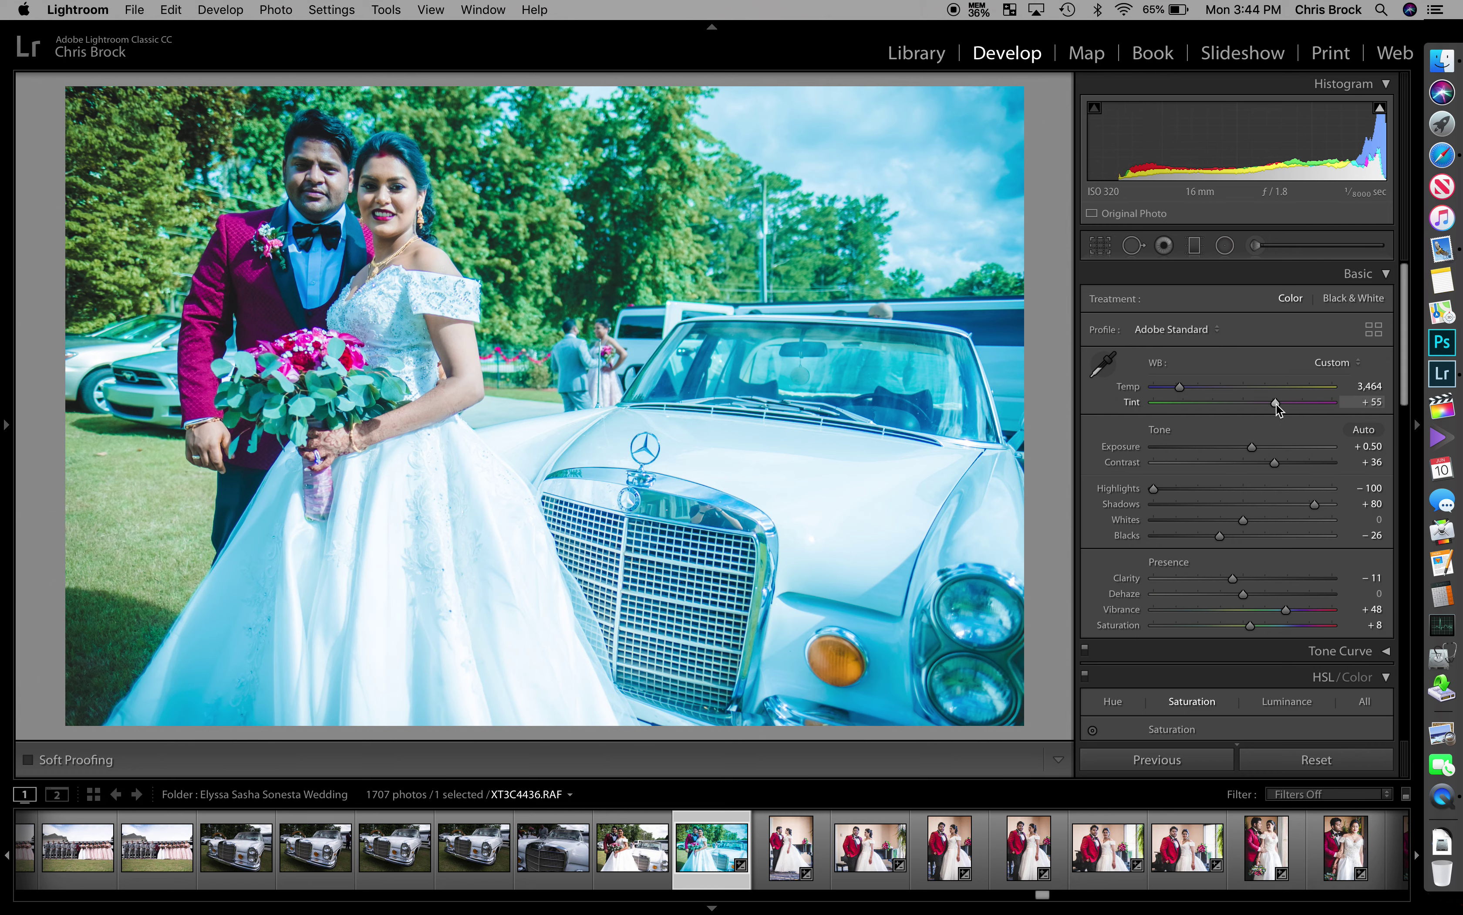
left_click(1206, 387)
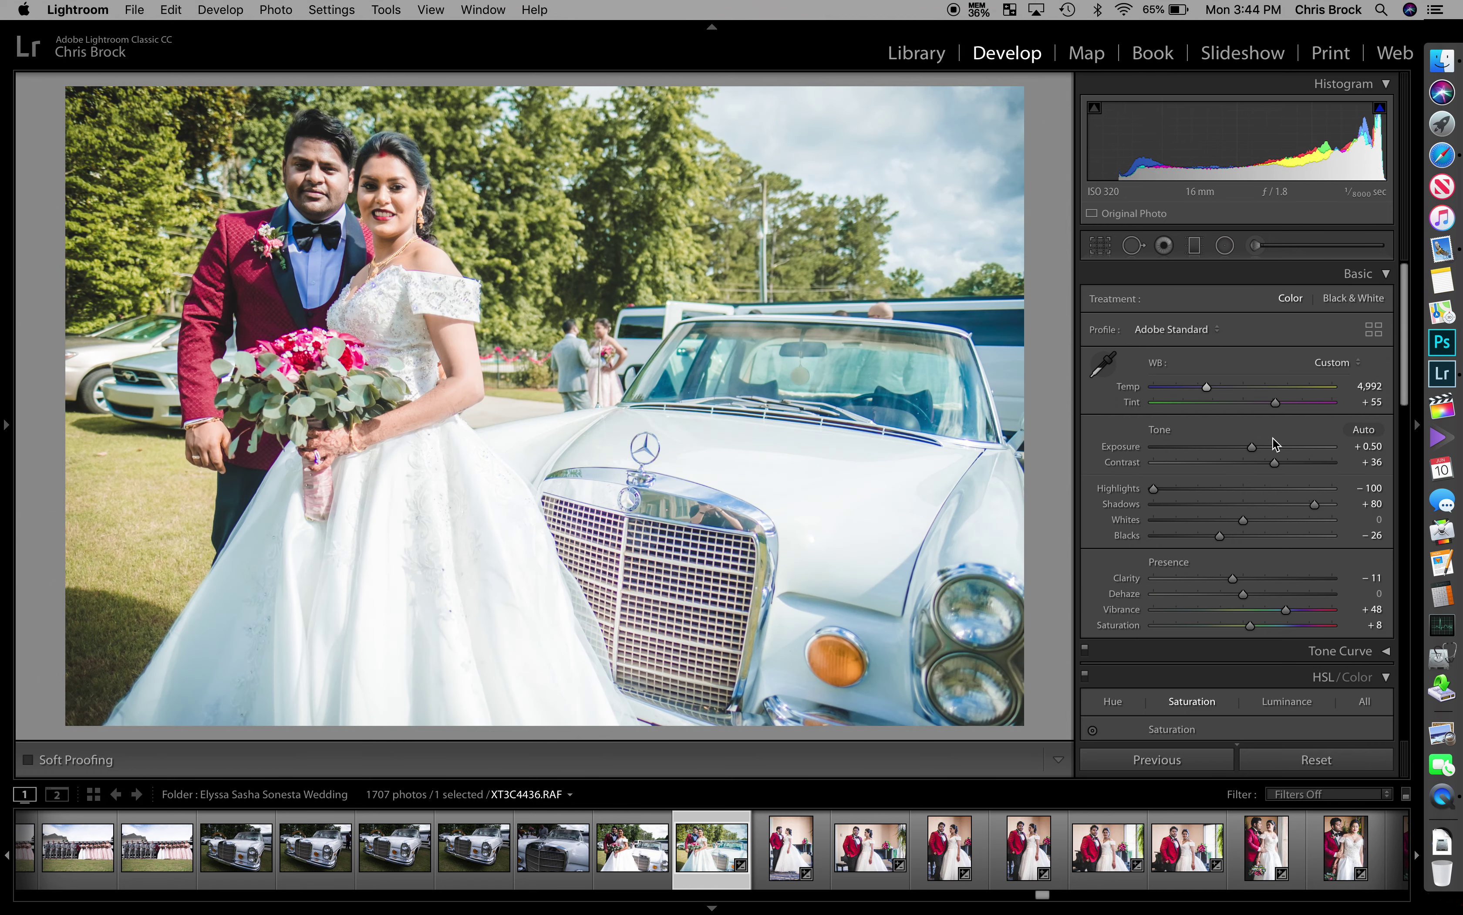
double_click(1250, 446)
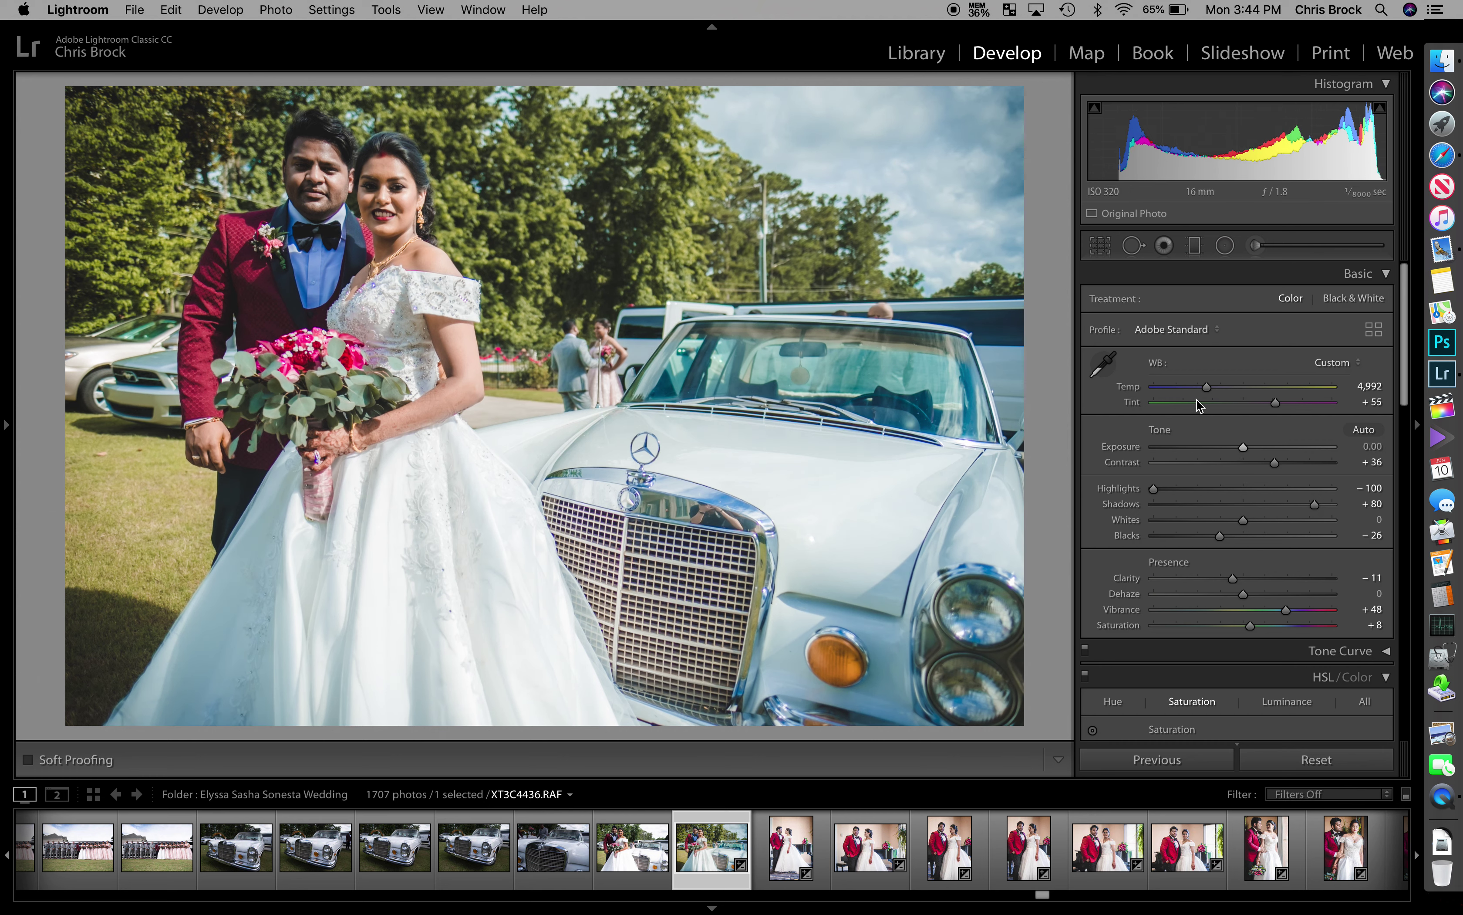
left_click_drag(1208, 387, 1212, 387)
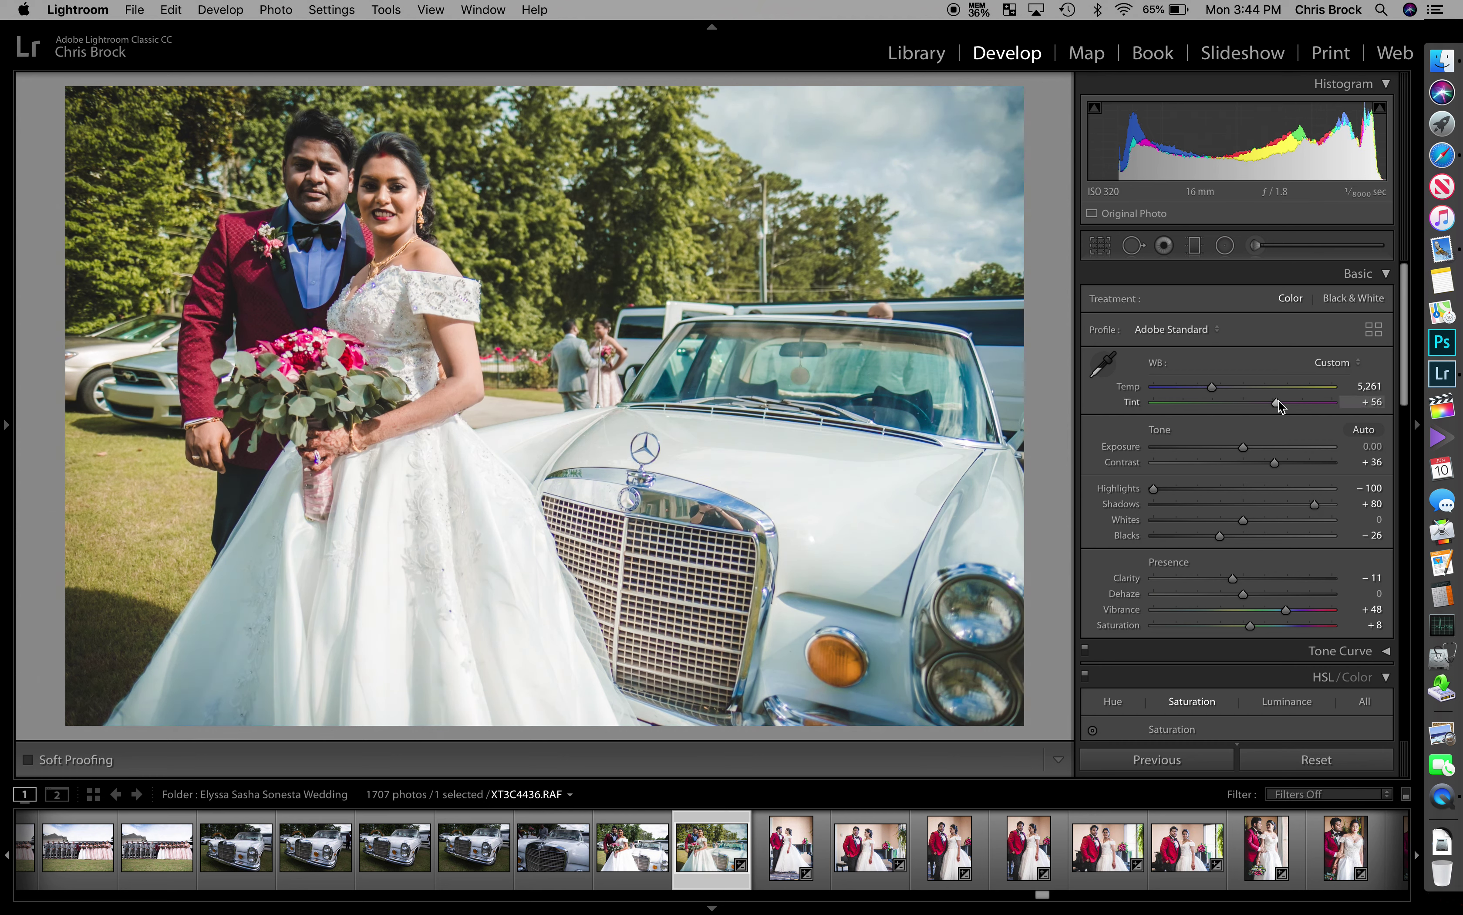
left_click_drag(1278, 403, 1287, 403)
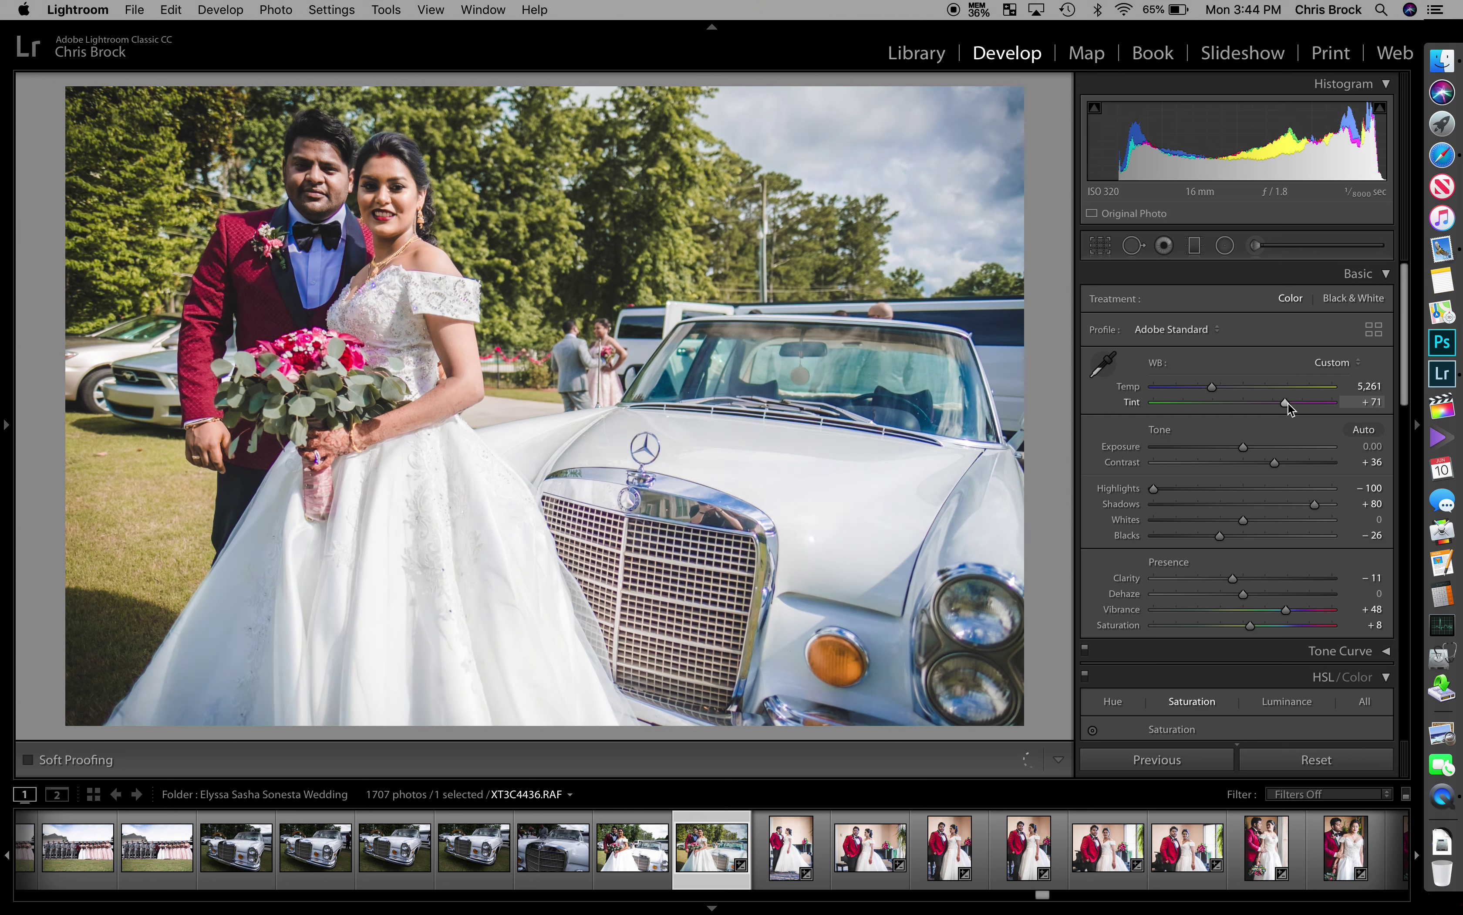
Enter exact values of Tint +60 and Temp 5,300.
left_click(1371, 402)
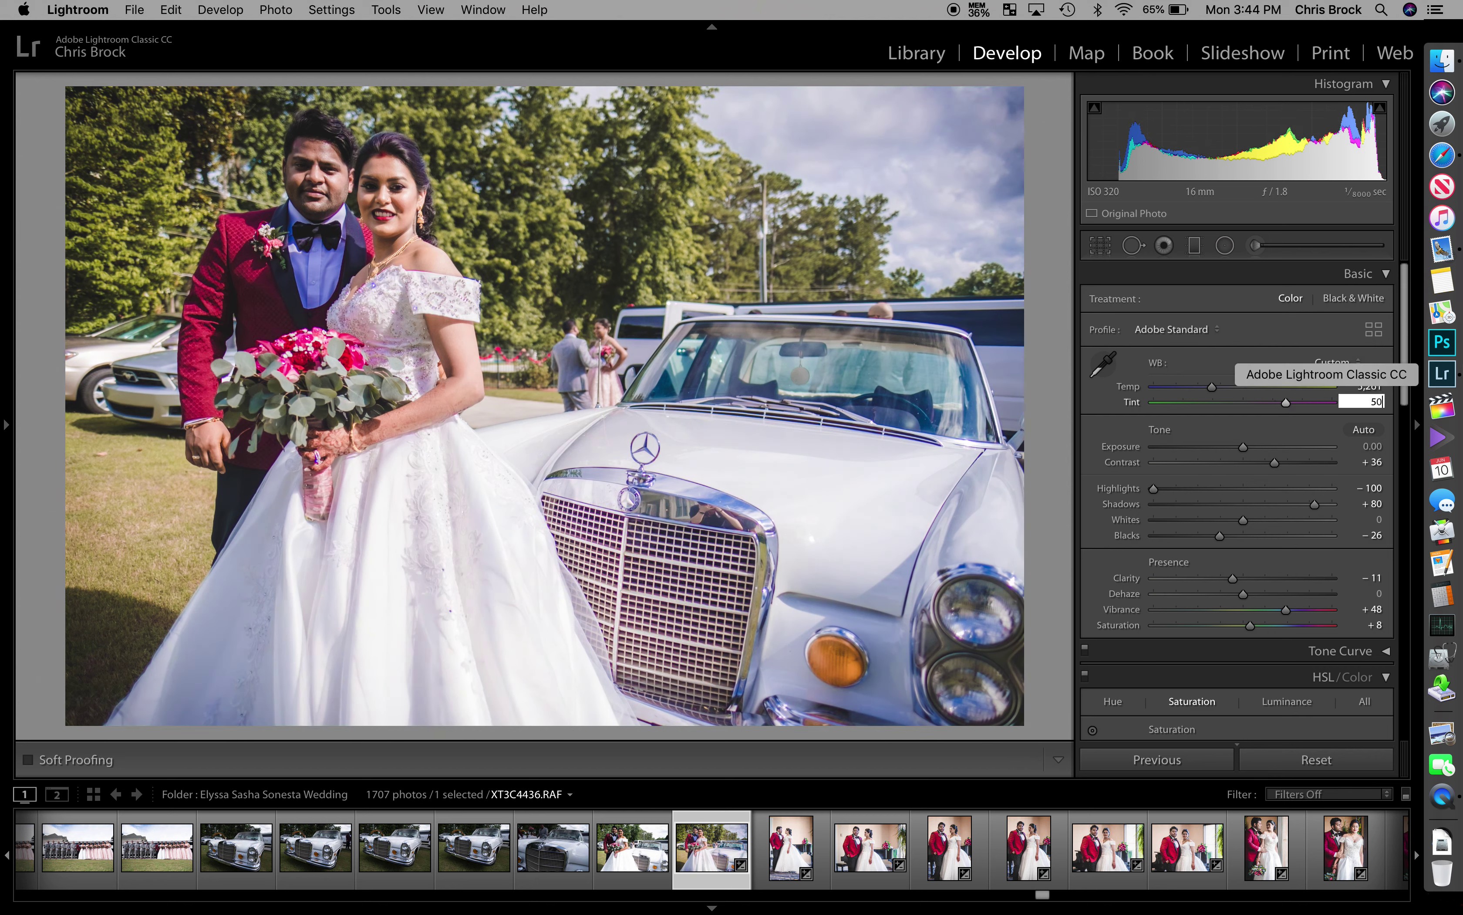
key("Tab")
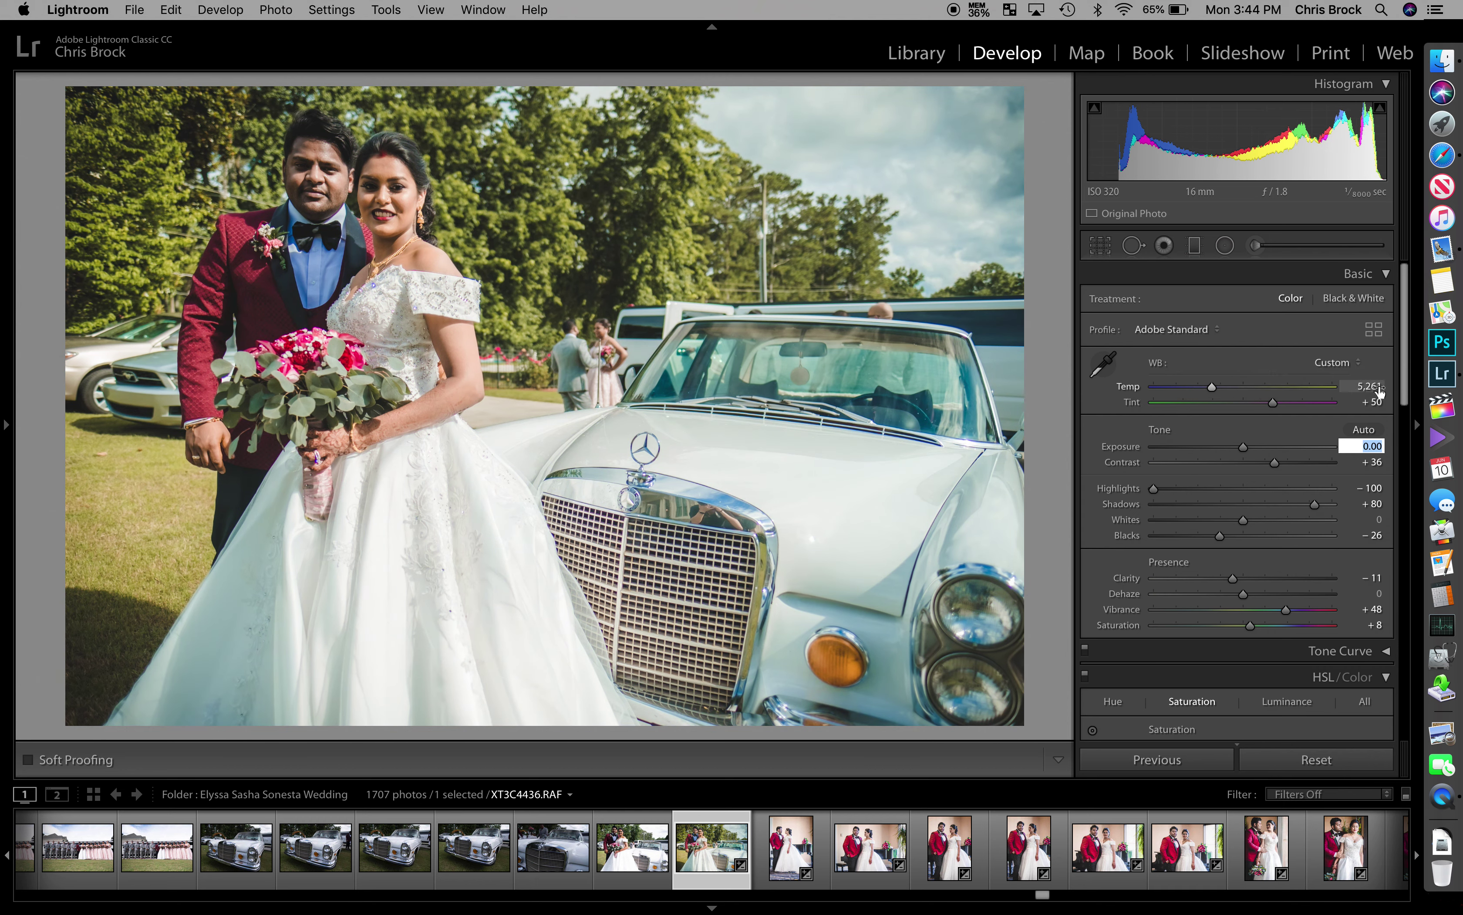
left_click(1375, 401)
type("0")
key("Tab")
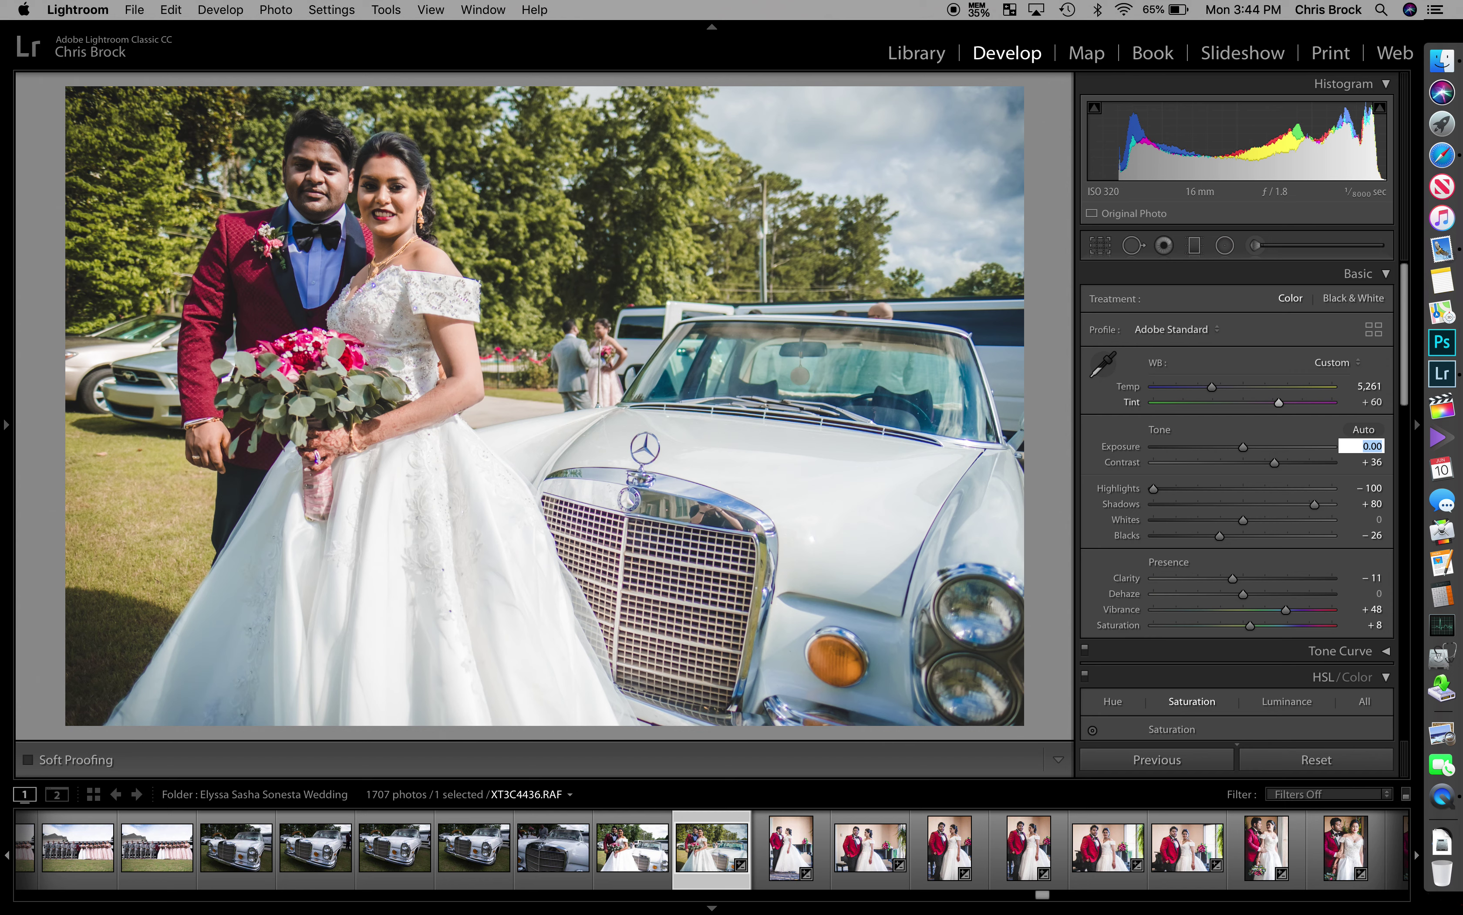
left_click(1363, 386)
type("5300")
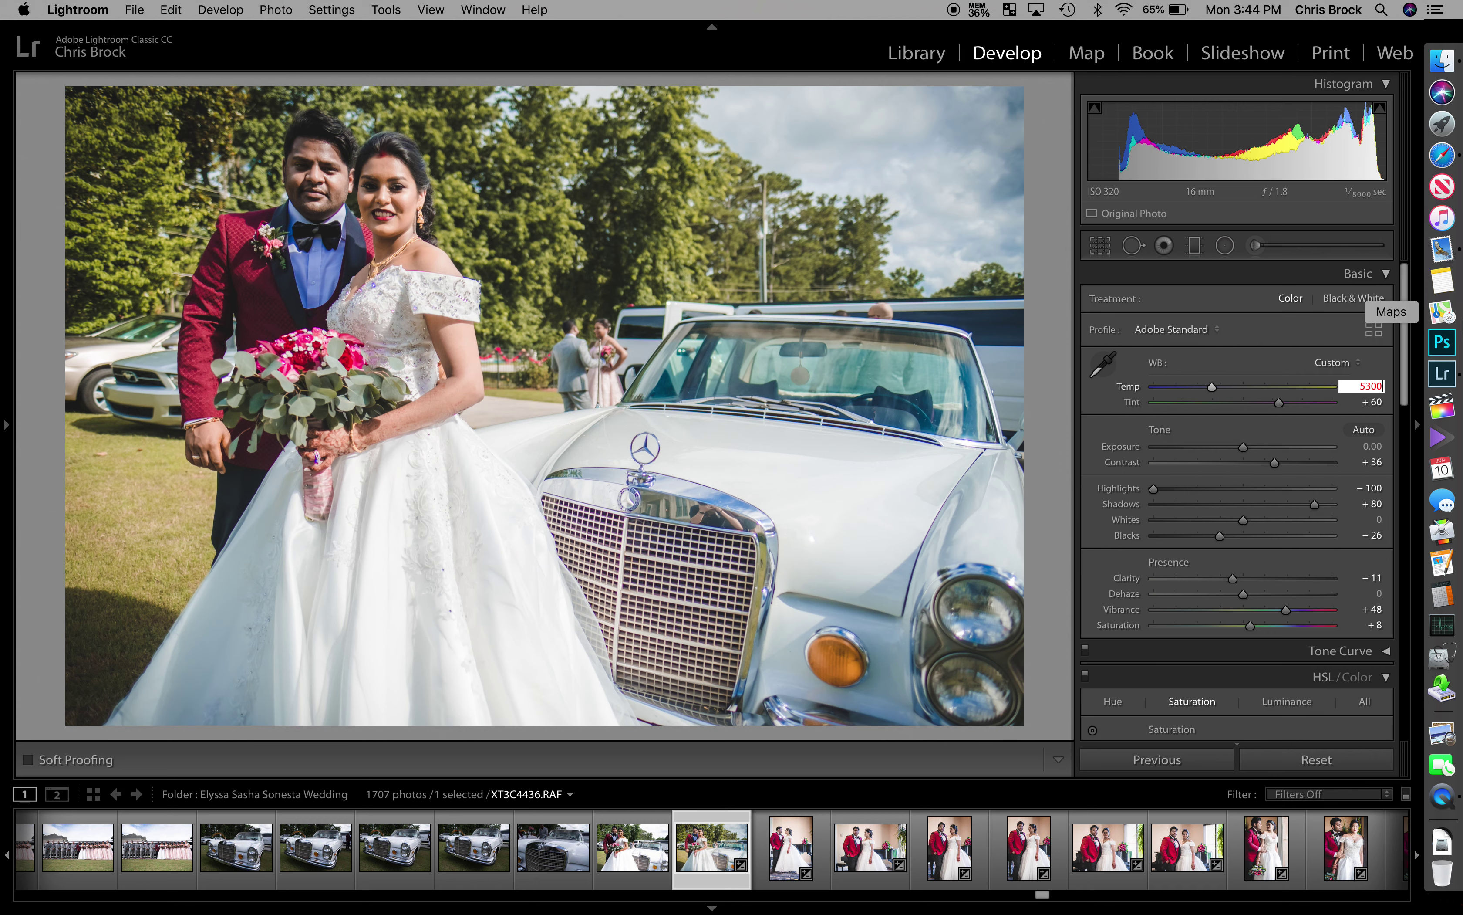
key("Tab")
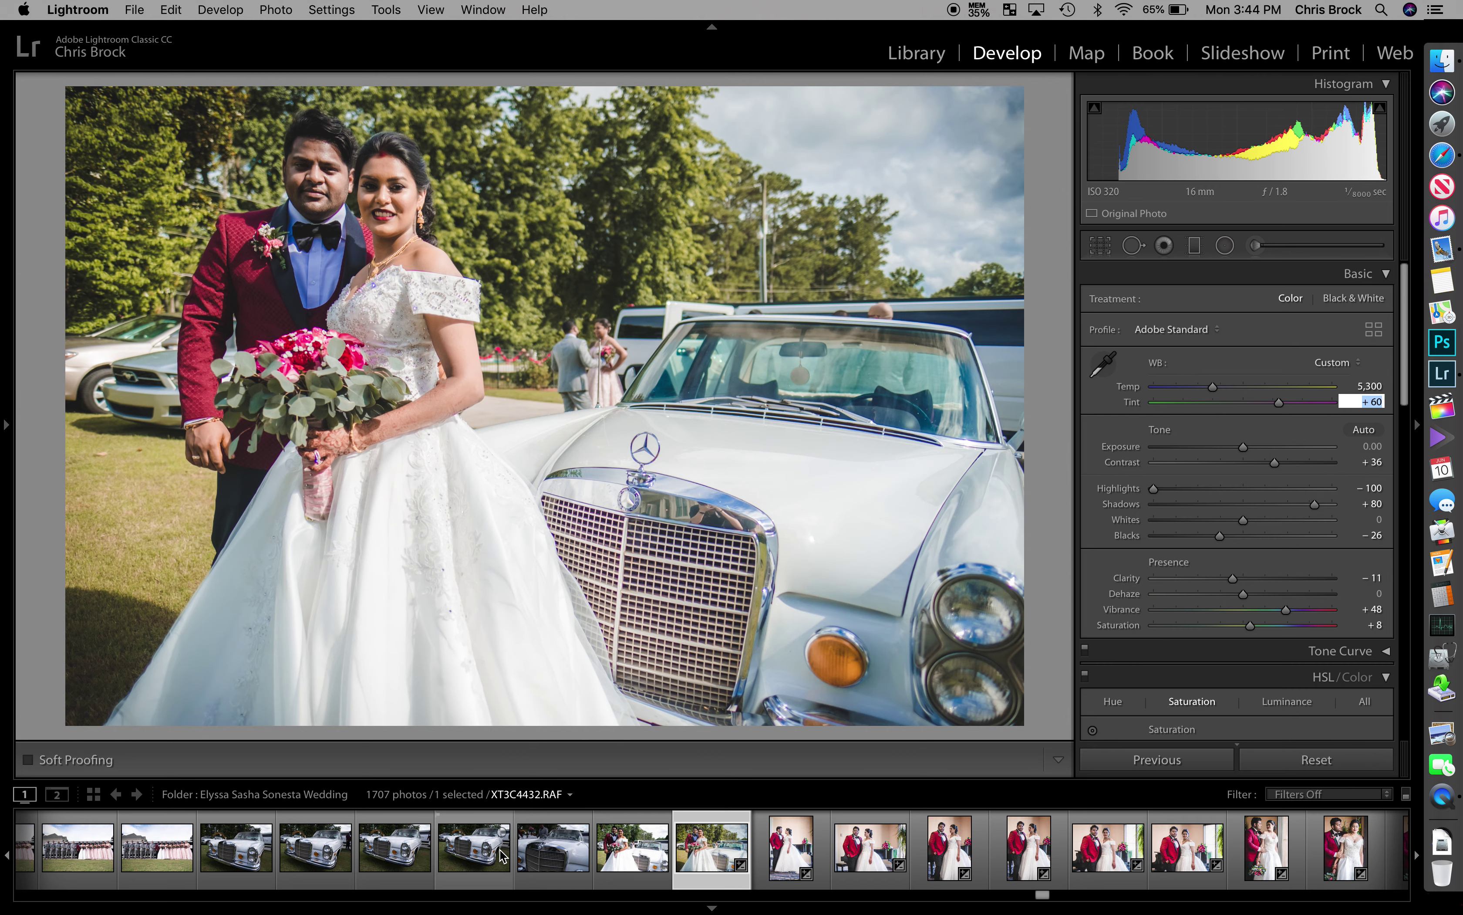
Sync this photo's settings to the neighbouring car shot XT3C4434.RAF and check the result.
left_click(636, 871, "super")
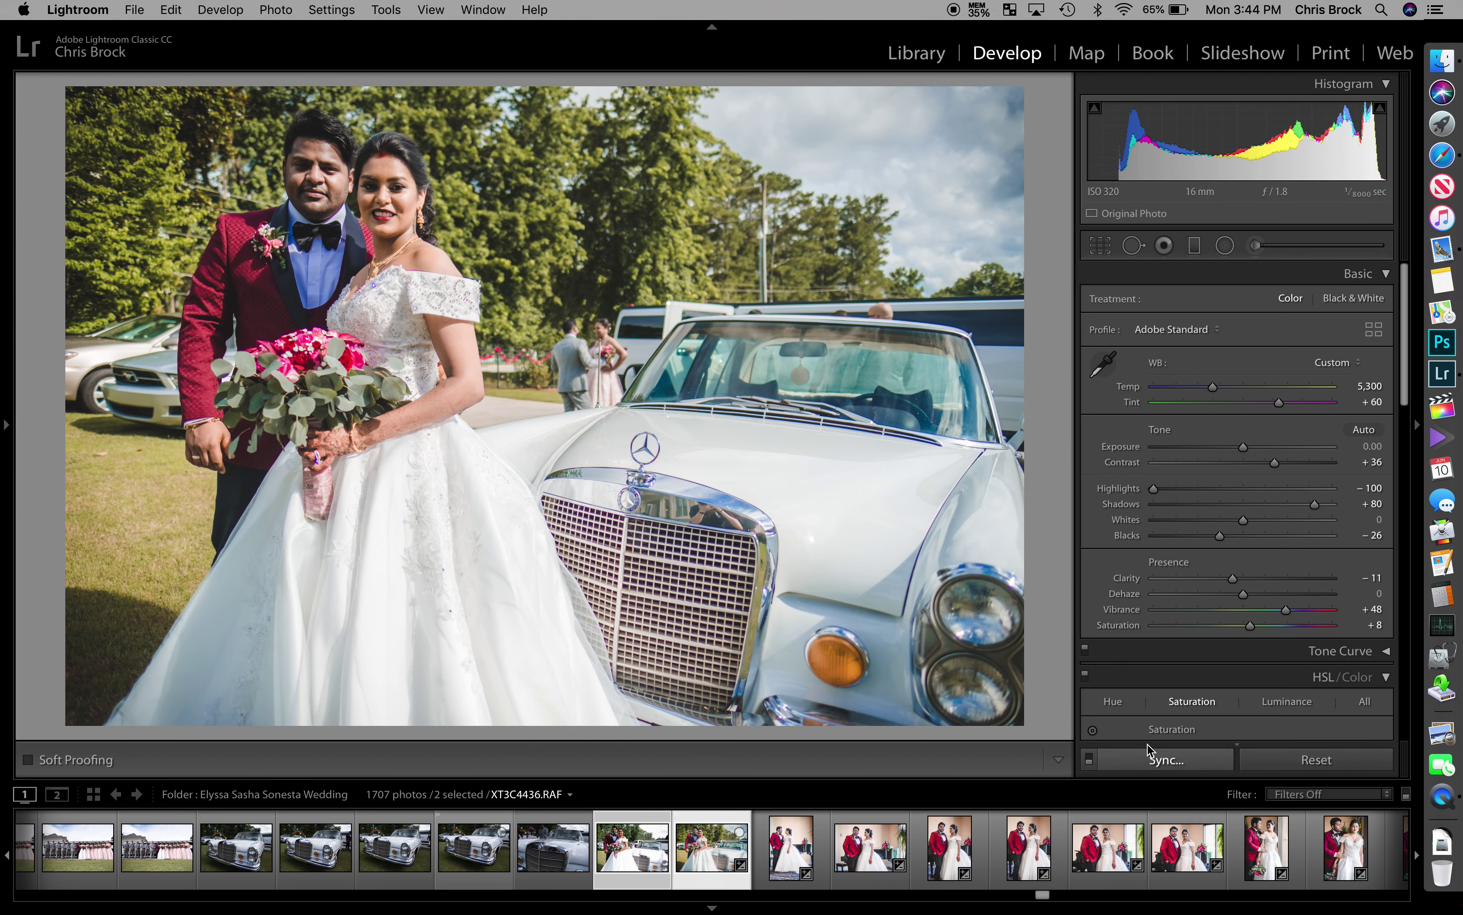
left_click(1164, 761)
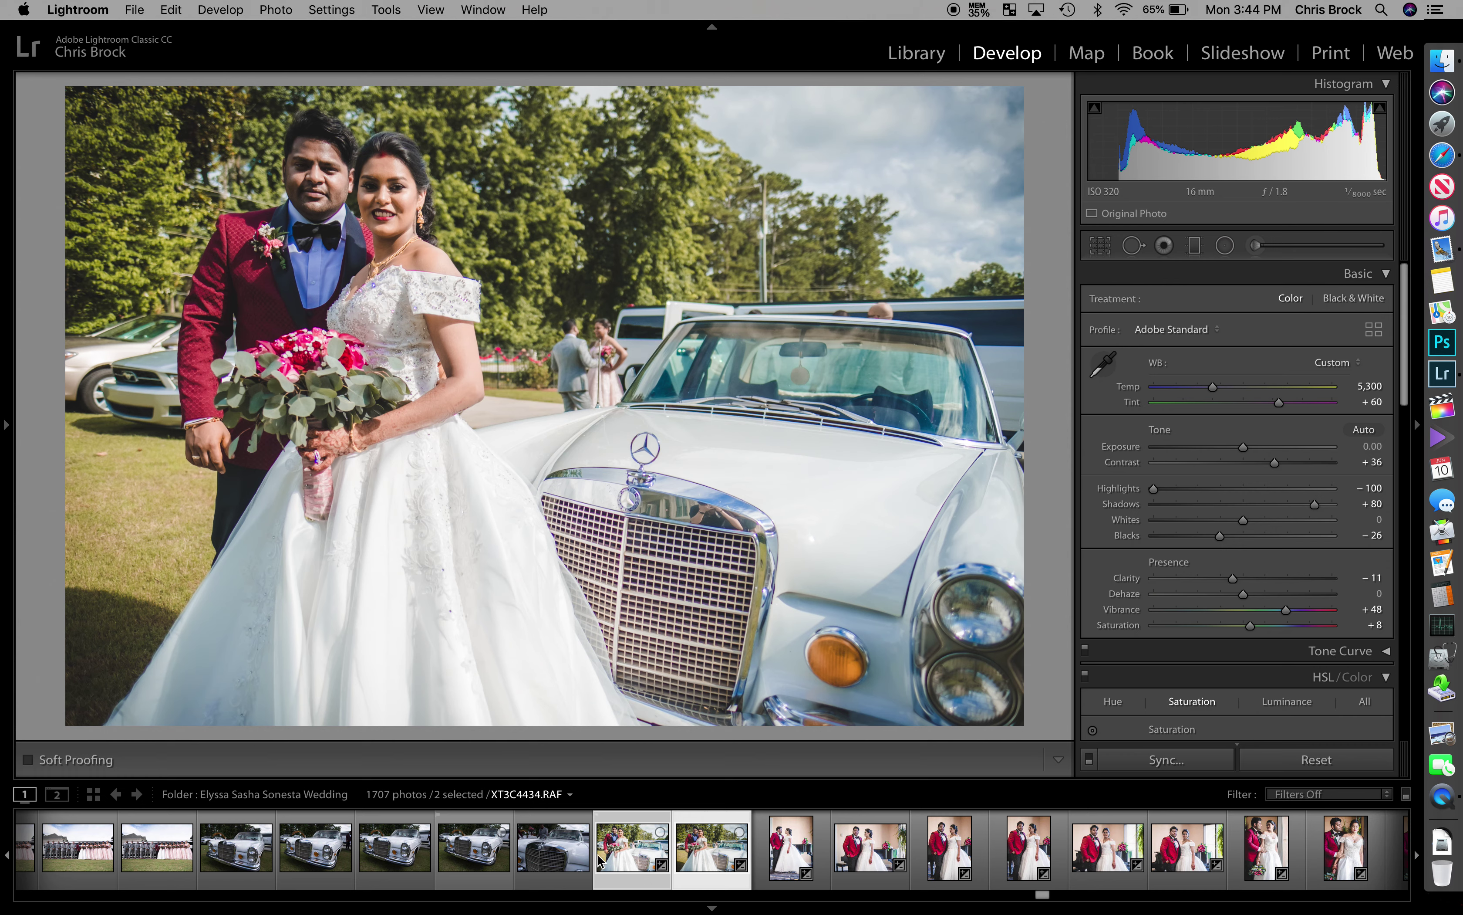
key("Left")
left_click(633, 860)
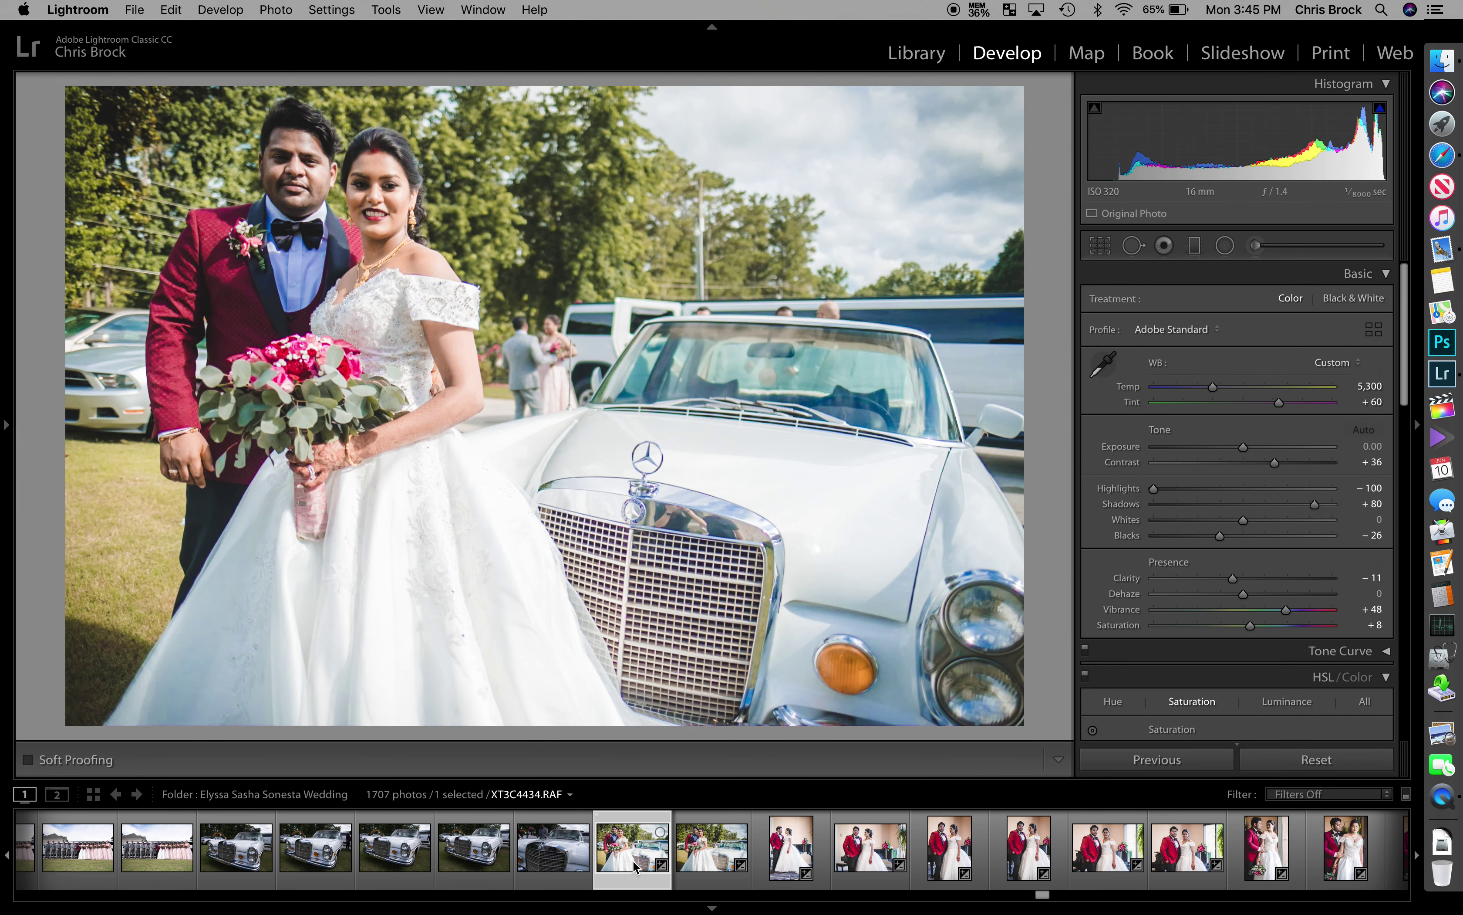
Open the bridal party group photo XT3C4428.RAF from the filmstrip.
left_click(549, 874)
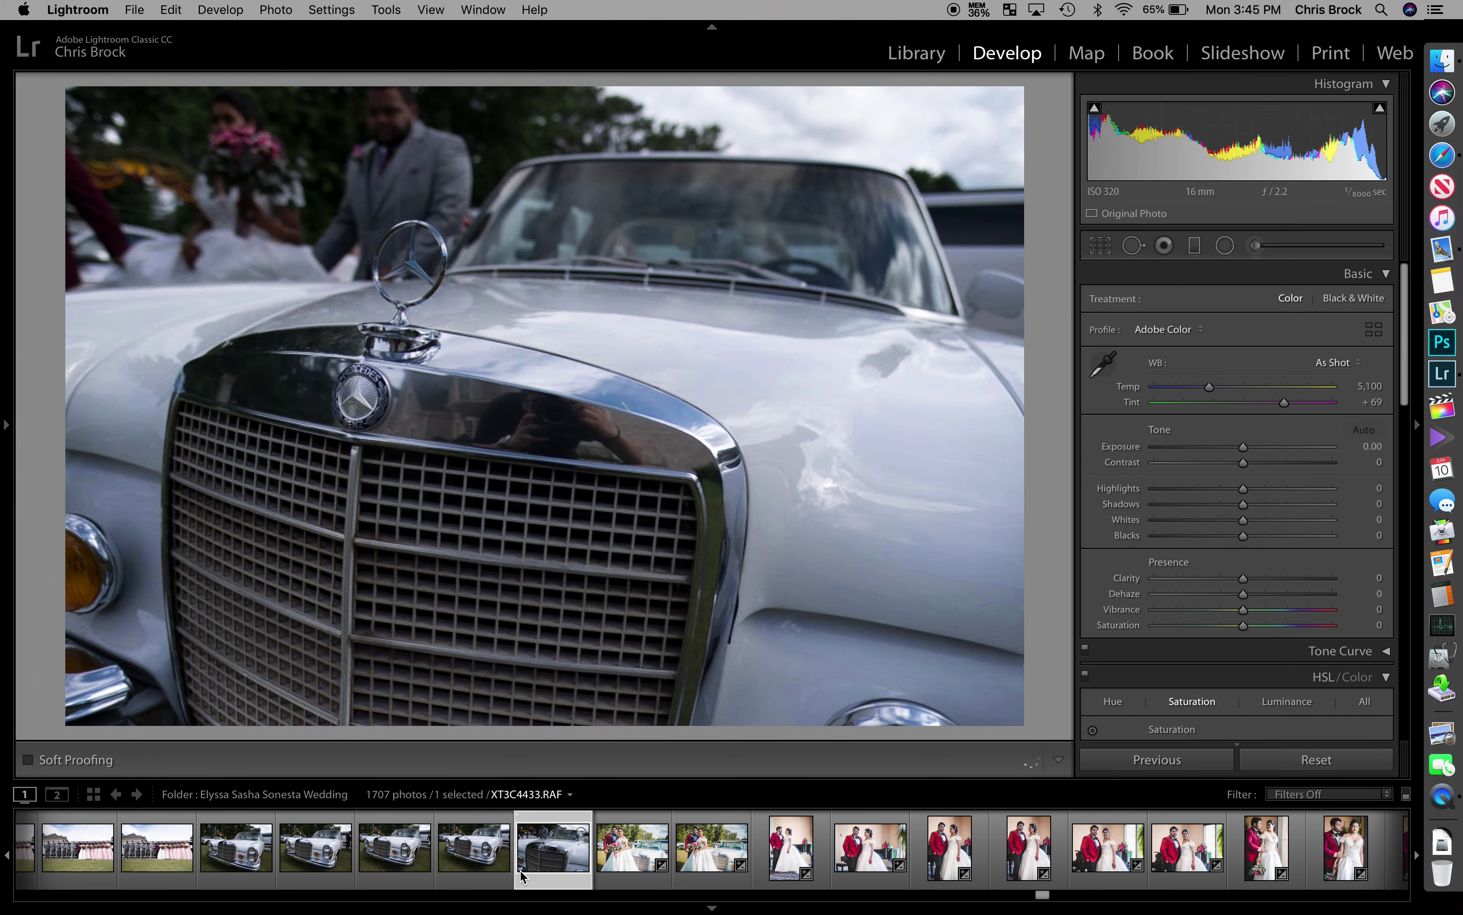
scroll(520, 869, "up", 5)
left_click(658, 868)
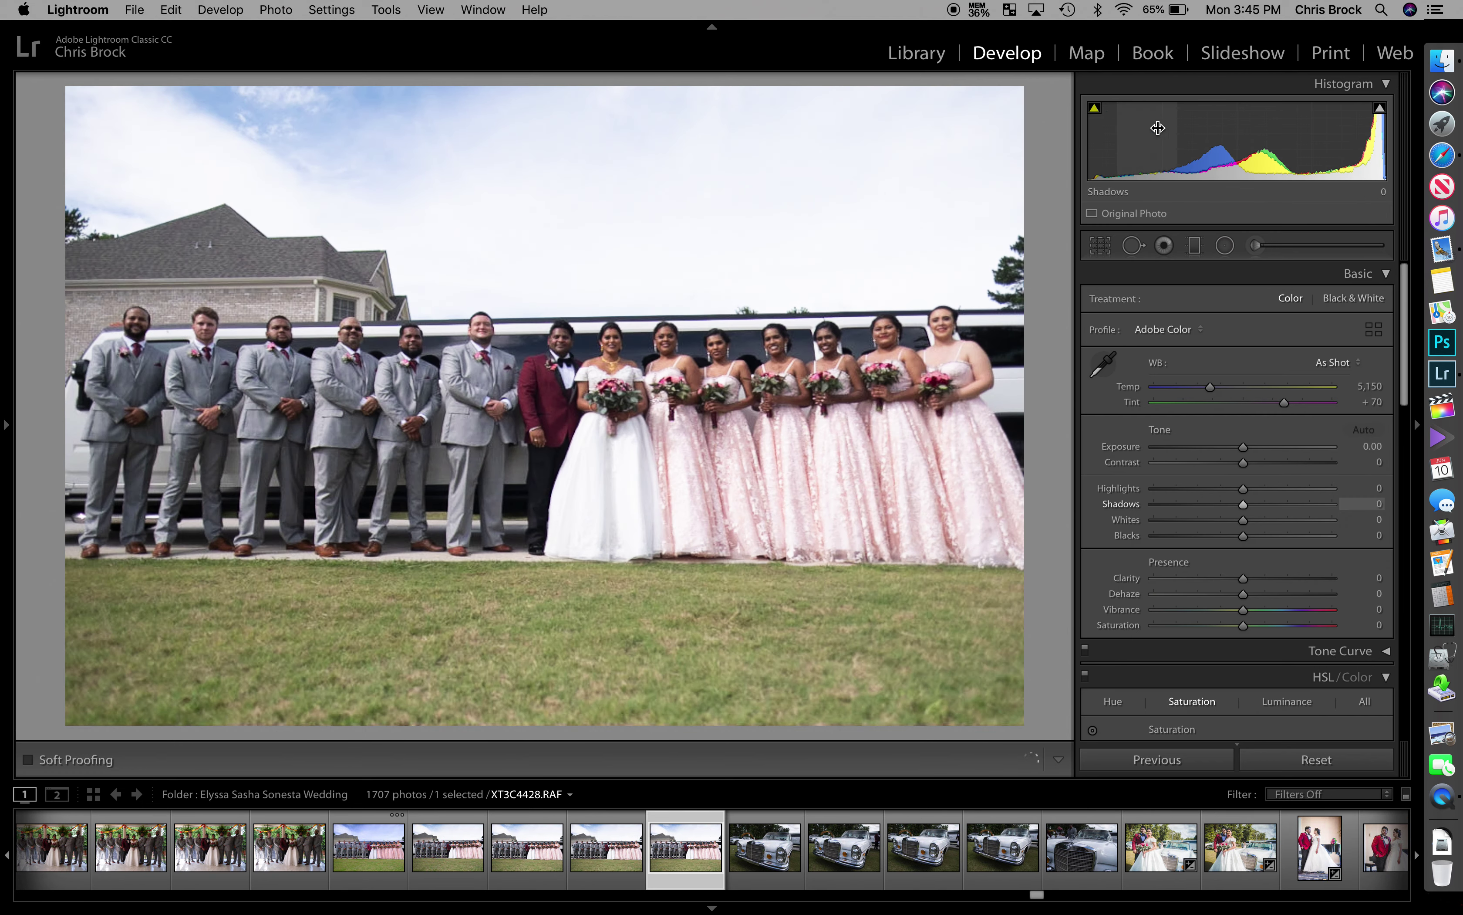
Crop the group photo's bottom edge up over the grass.
left_click(1108, 249)
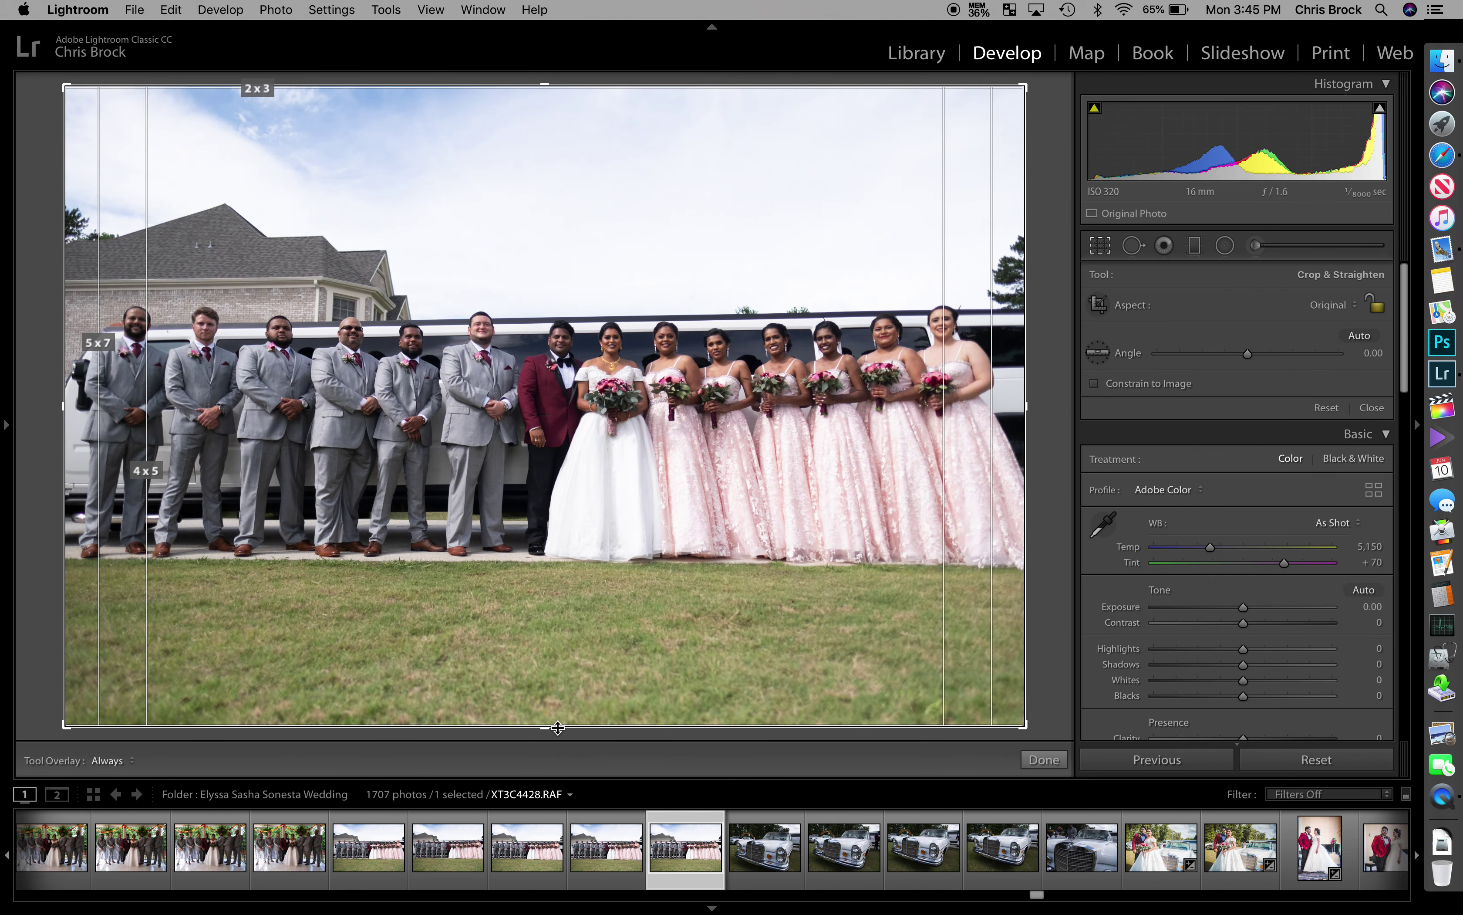
left_click_drag(555, 725, 557, 689)
key("Return")
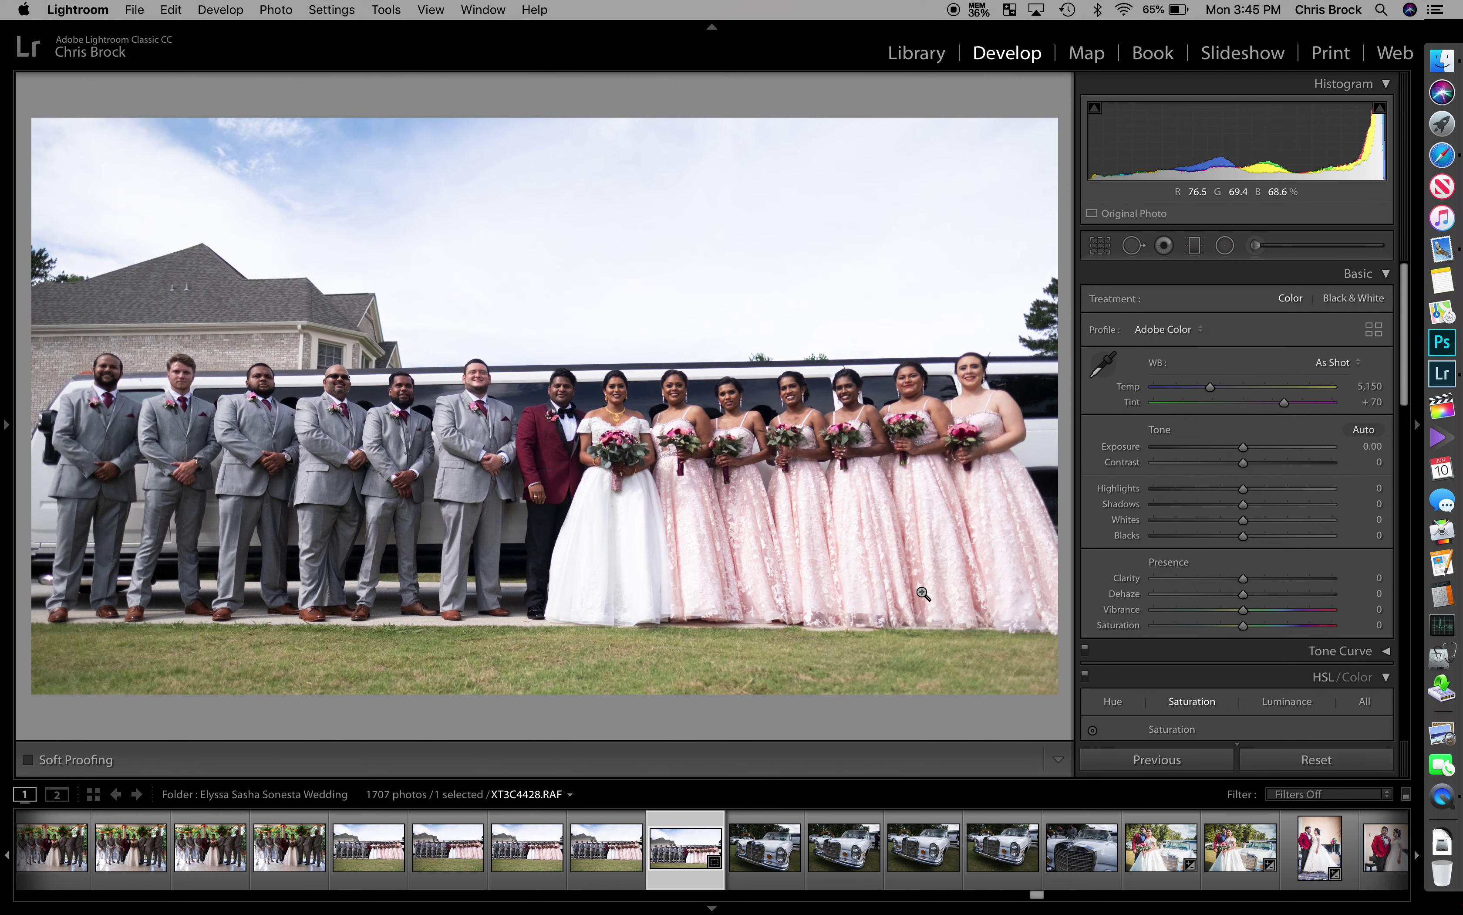
Pull down Highlights to recover the sky, set Blacks -59 and Whites -42, lifting shadows slightly.
left_click_drag(1243, 487, 1157, 490)
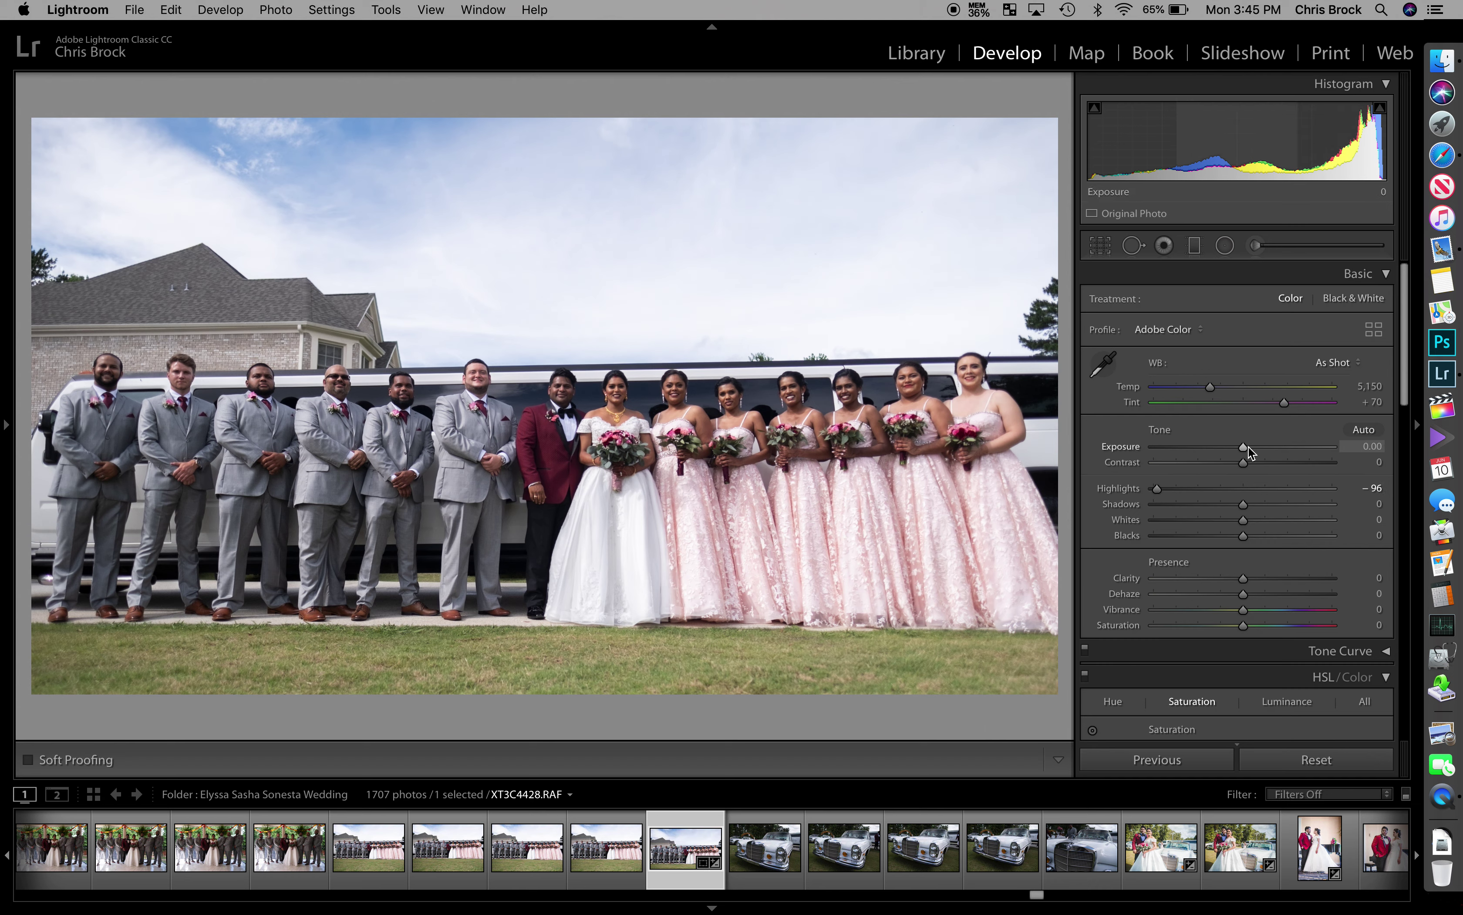
left_click_drag(1249, 447, 1256, 446)
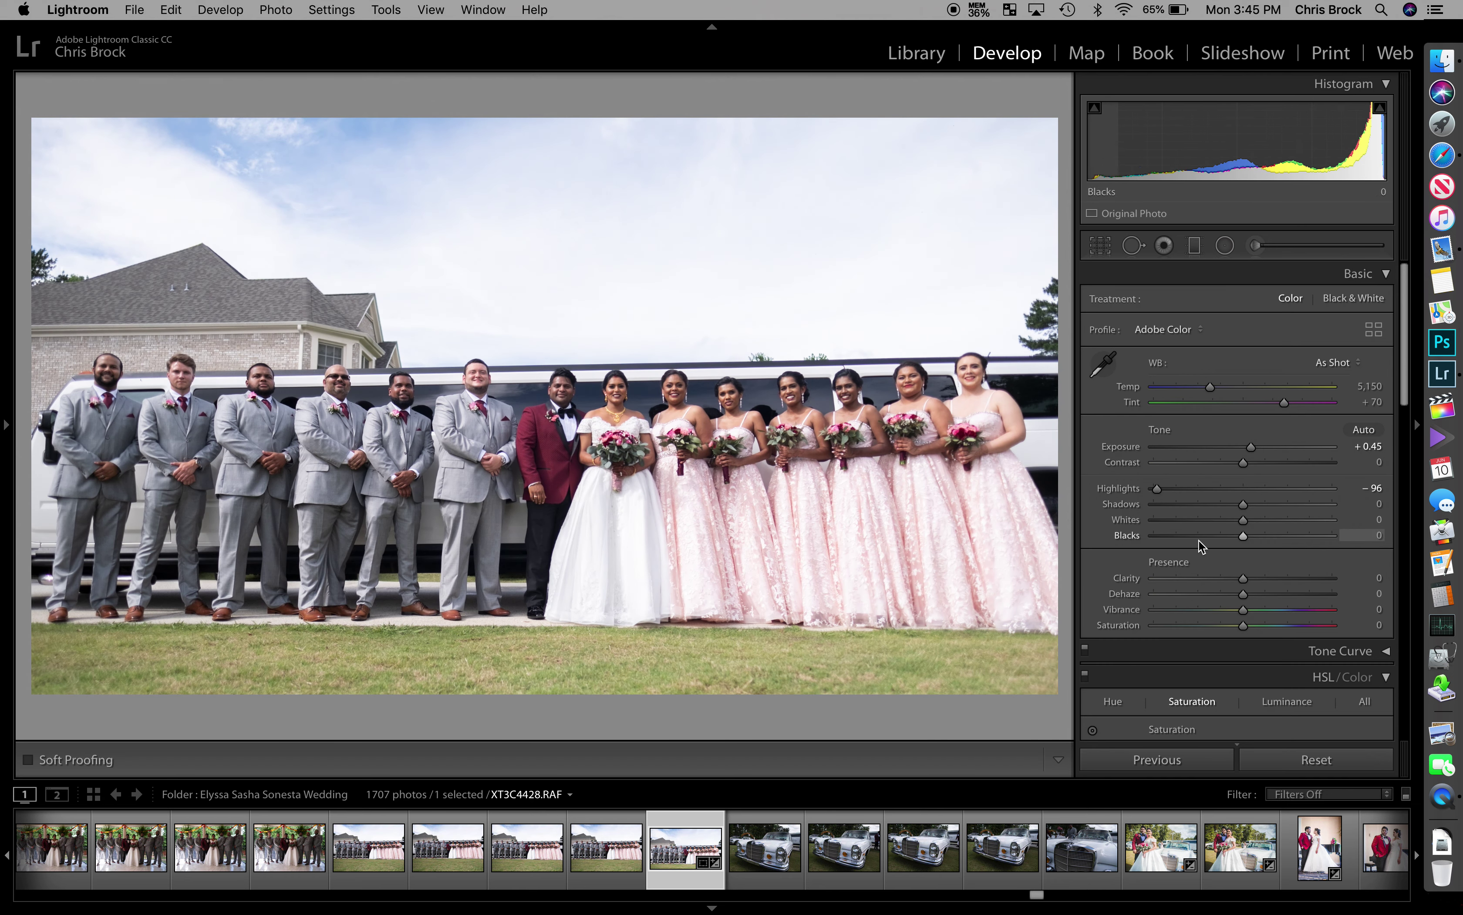
left_click_drag(1199, 540, 1190, 541)
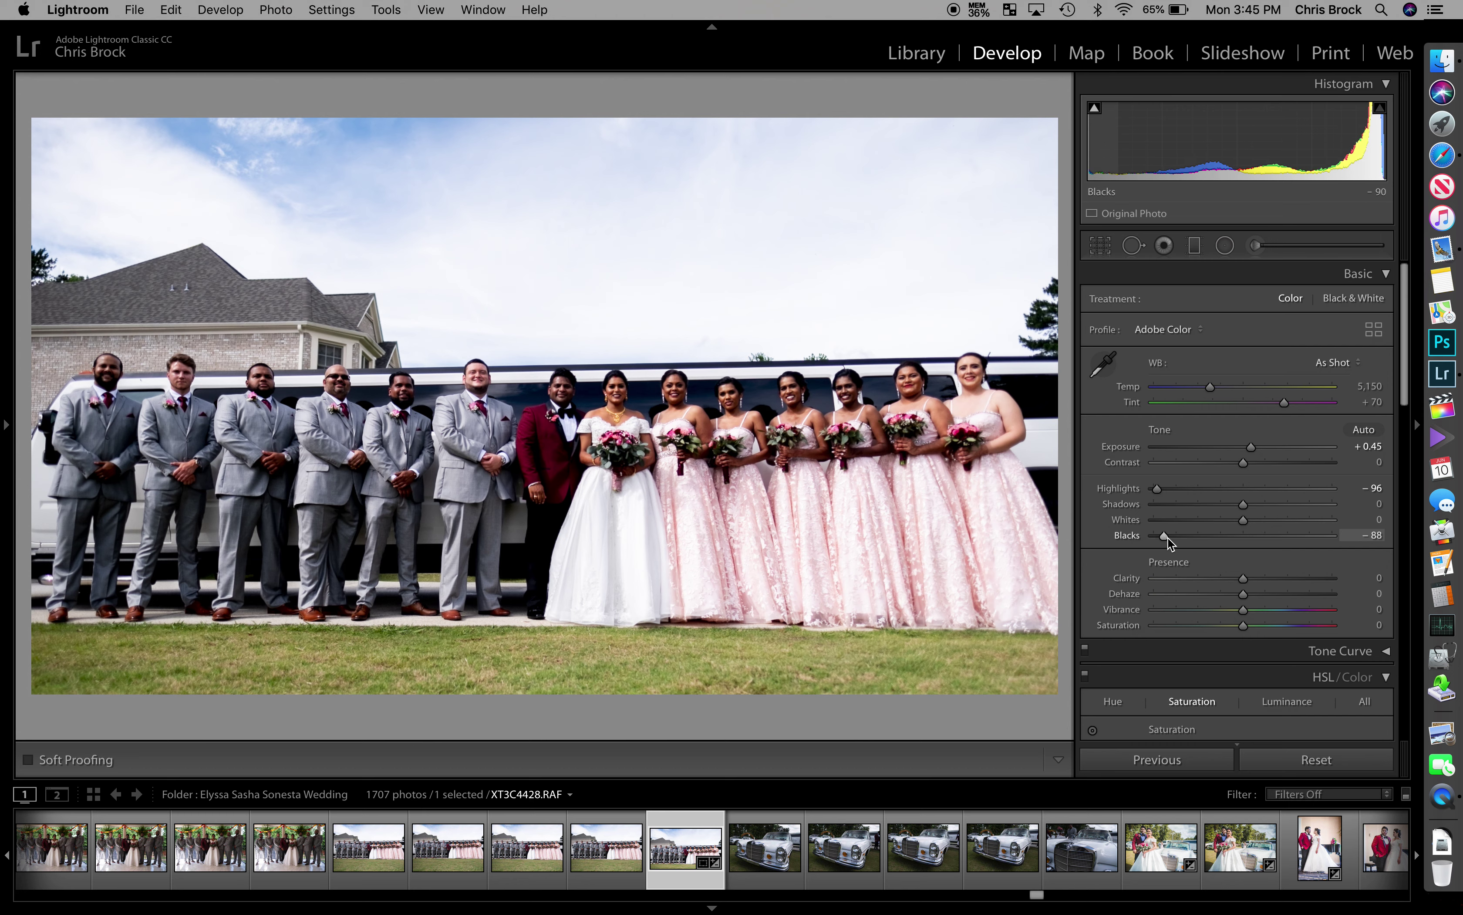
left_click(1206, 520)
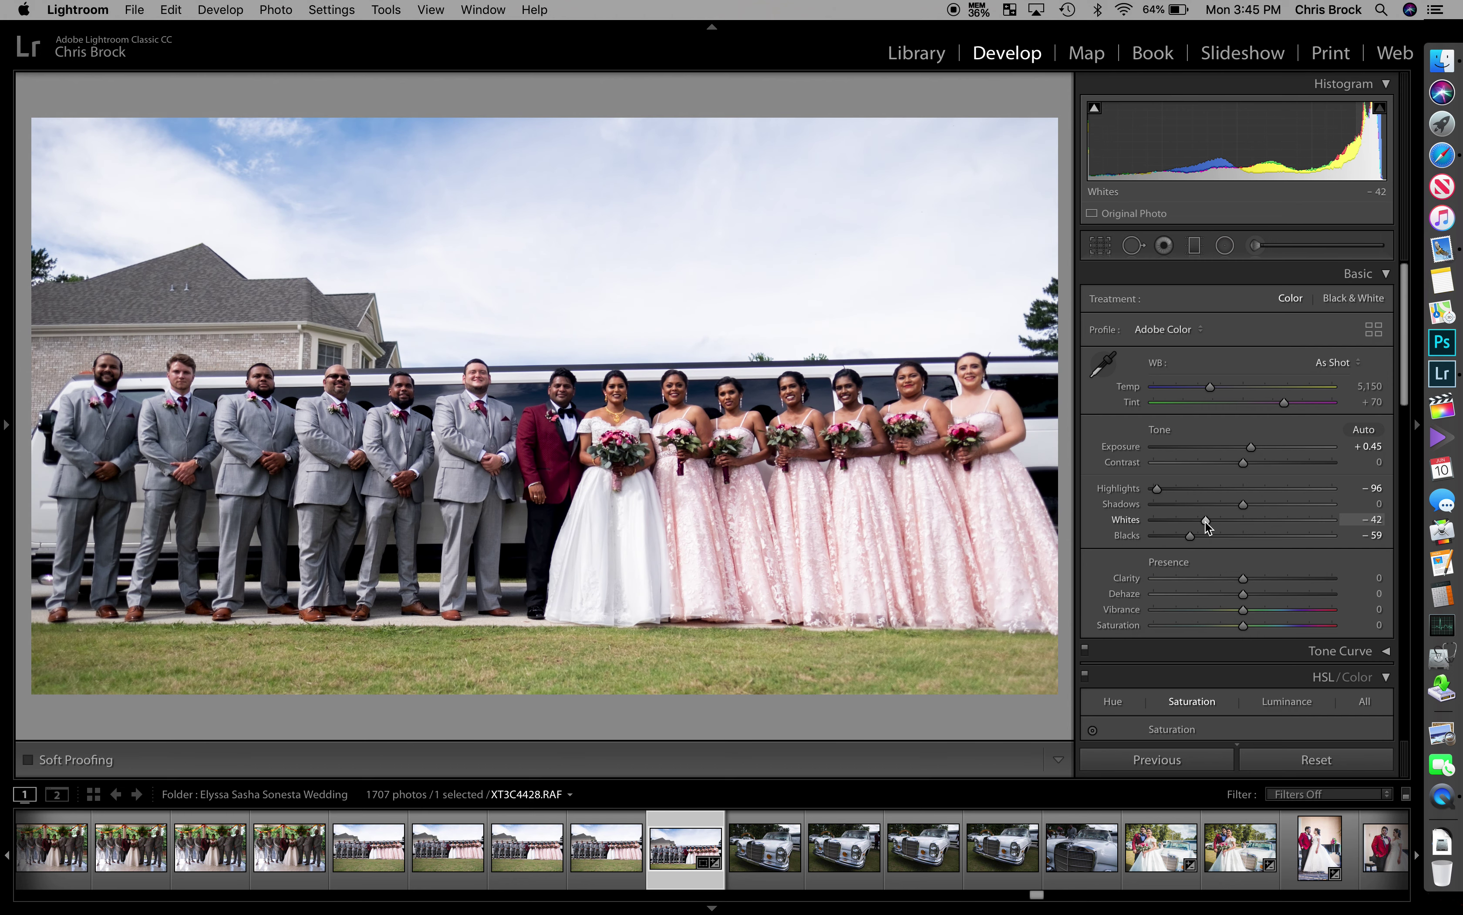
left_click_drag(1243, 504, 1261, 504)
Set Highlights -100, Exposure -0.05, Shadows +59, Vibrance +38 and Orange saturation -21.
left_click_drag(1157, 488, 1146, 488)
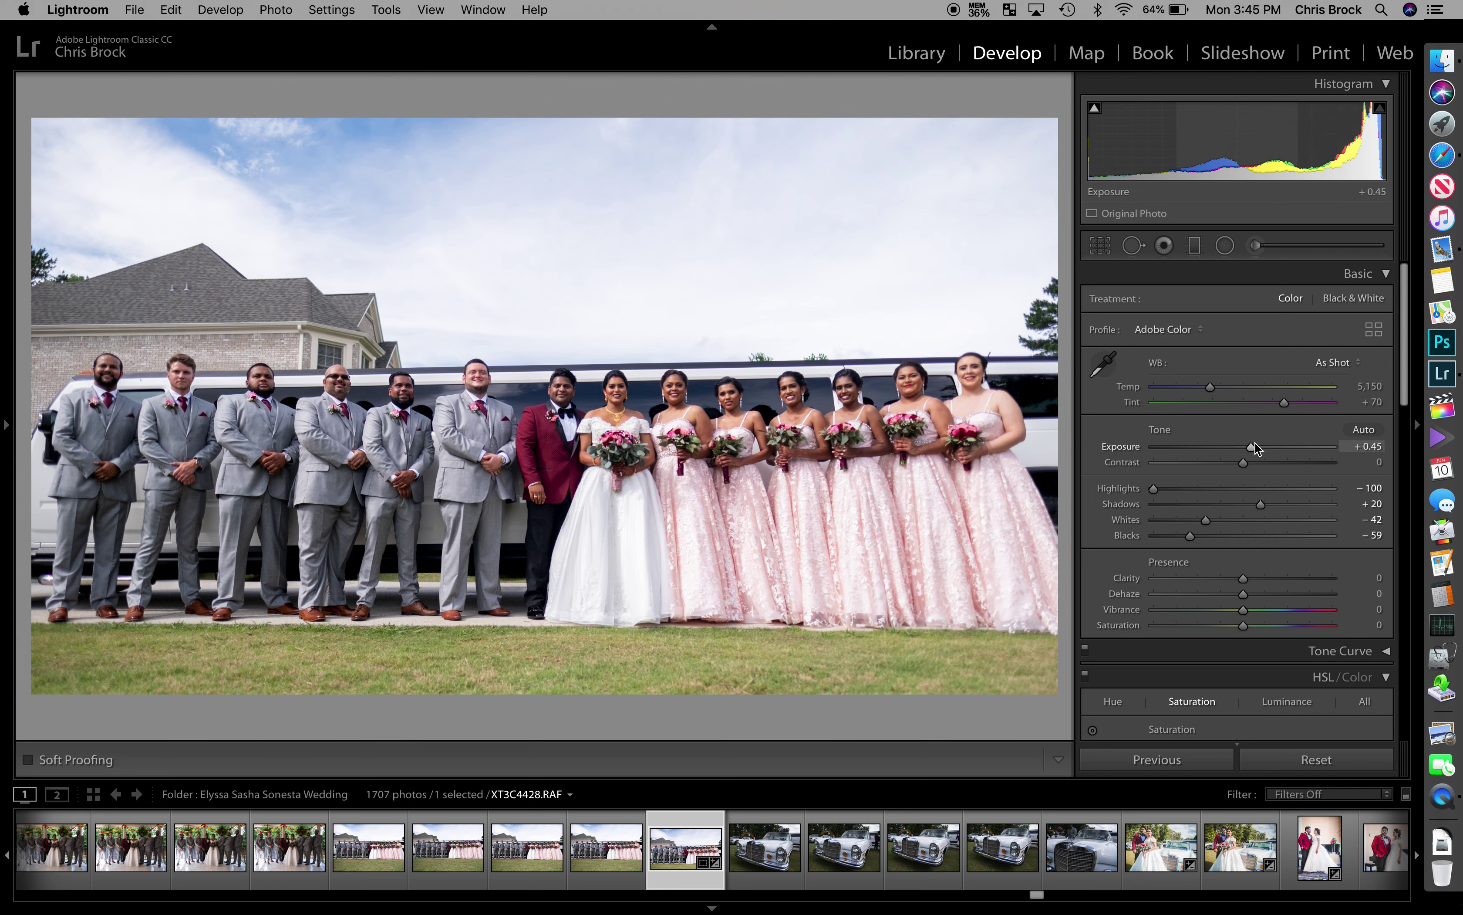
left_click_drag(1255, 443, 1249, 442)
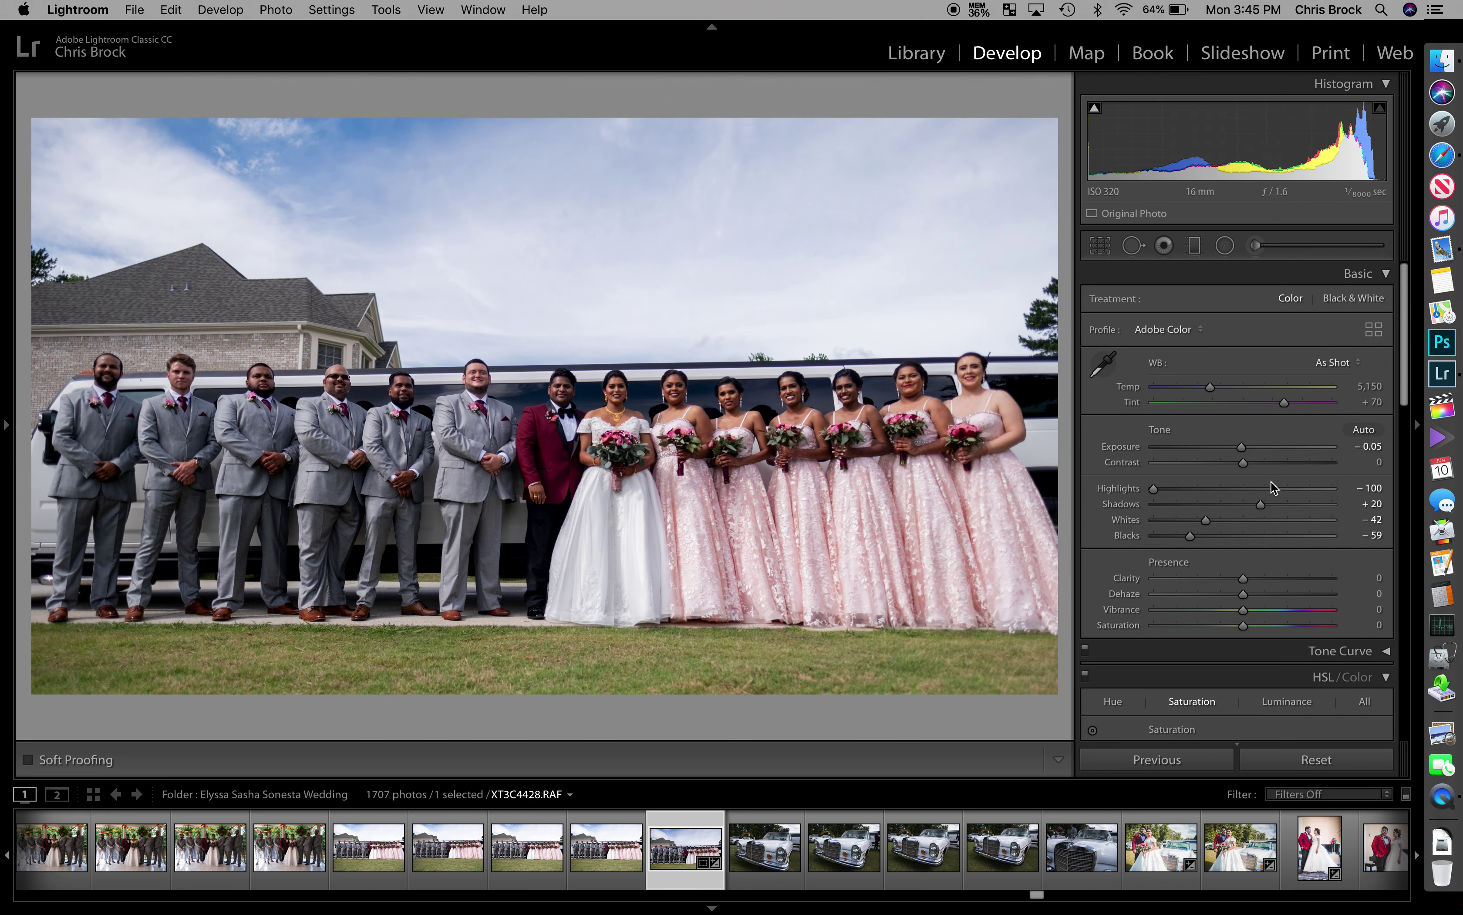
left_click_drag(1261, 504, 1292, 505)
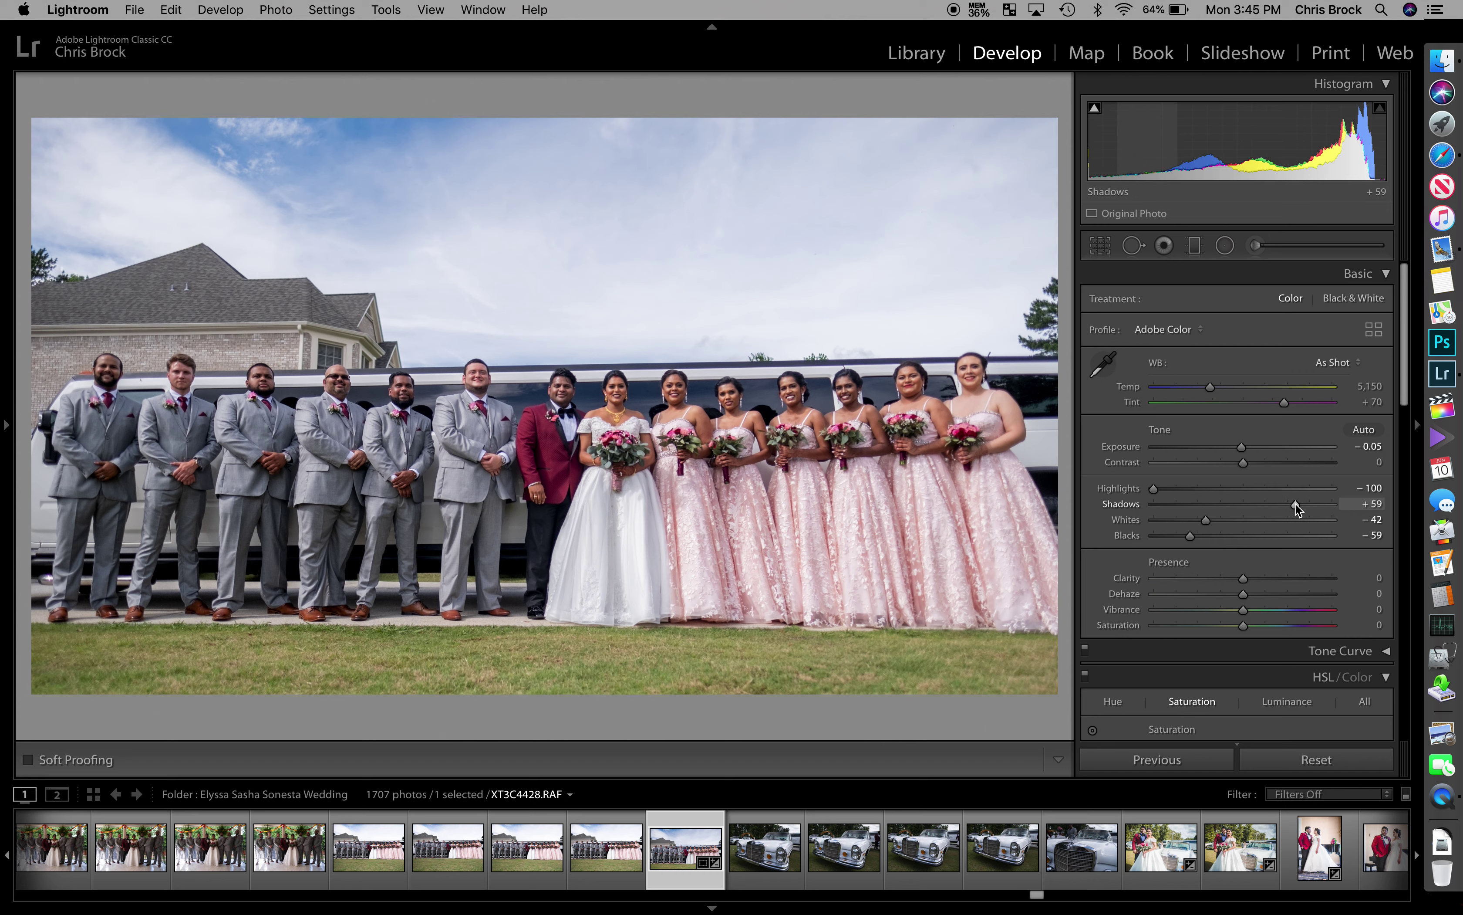
left_click_drag(1243, 609, 1276, 609)
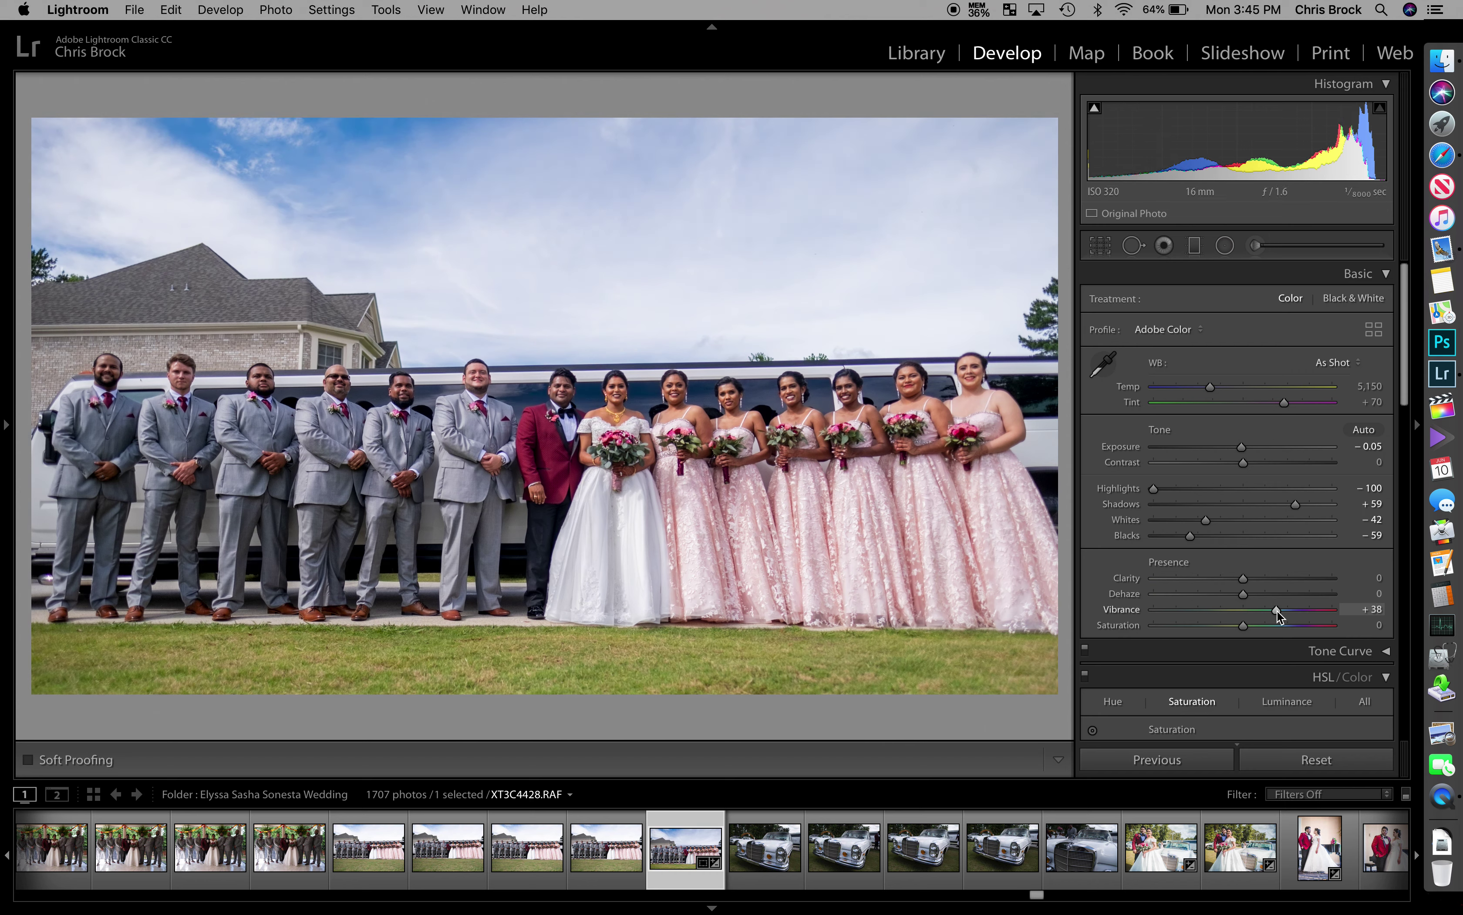
scroll(1277, 610, "down", 5)
left_click_drag(1248, 452, 1229, 446)
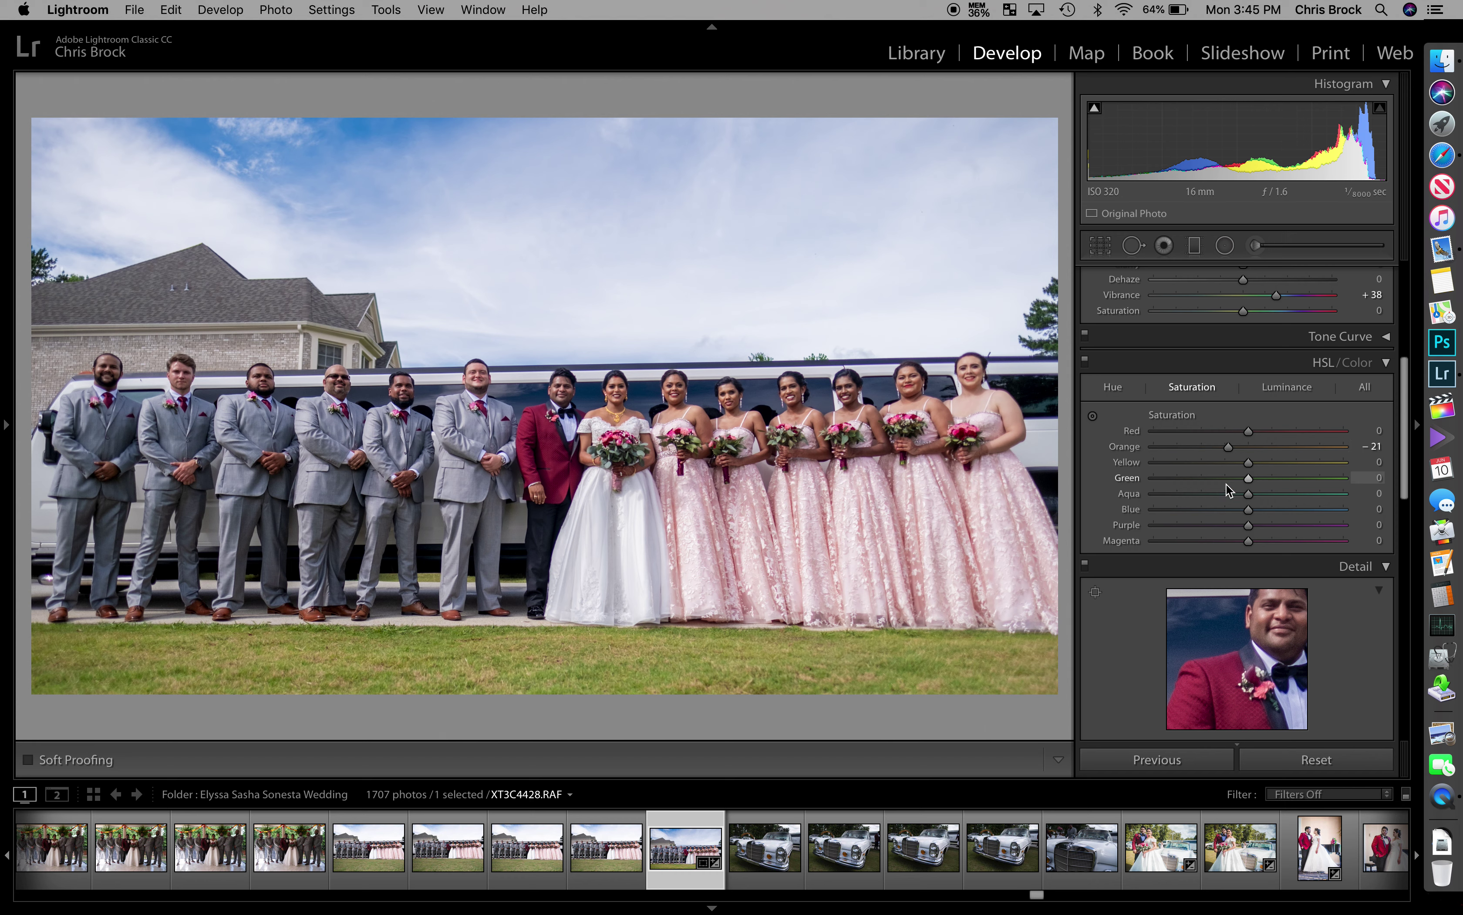
Set Blue saturation -28 and Blue luminance -50, reviewing the Saturation and All HSL views.
left_click(1223, 511)
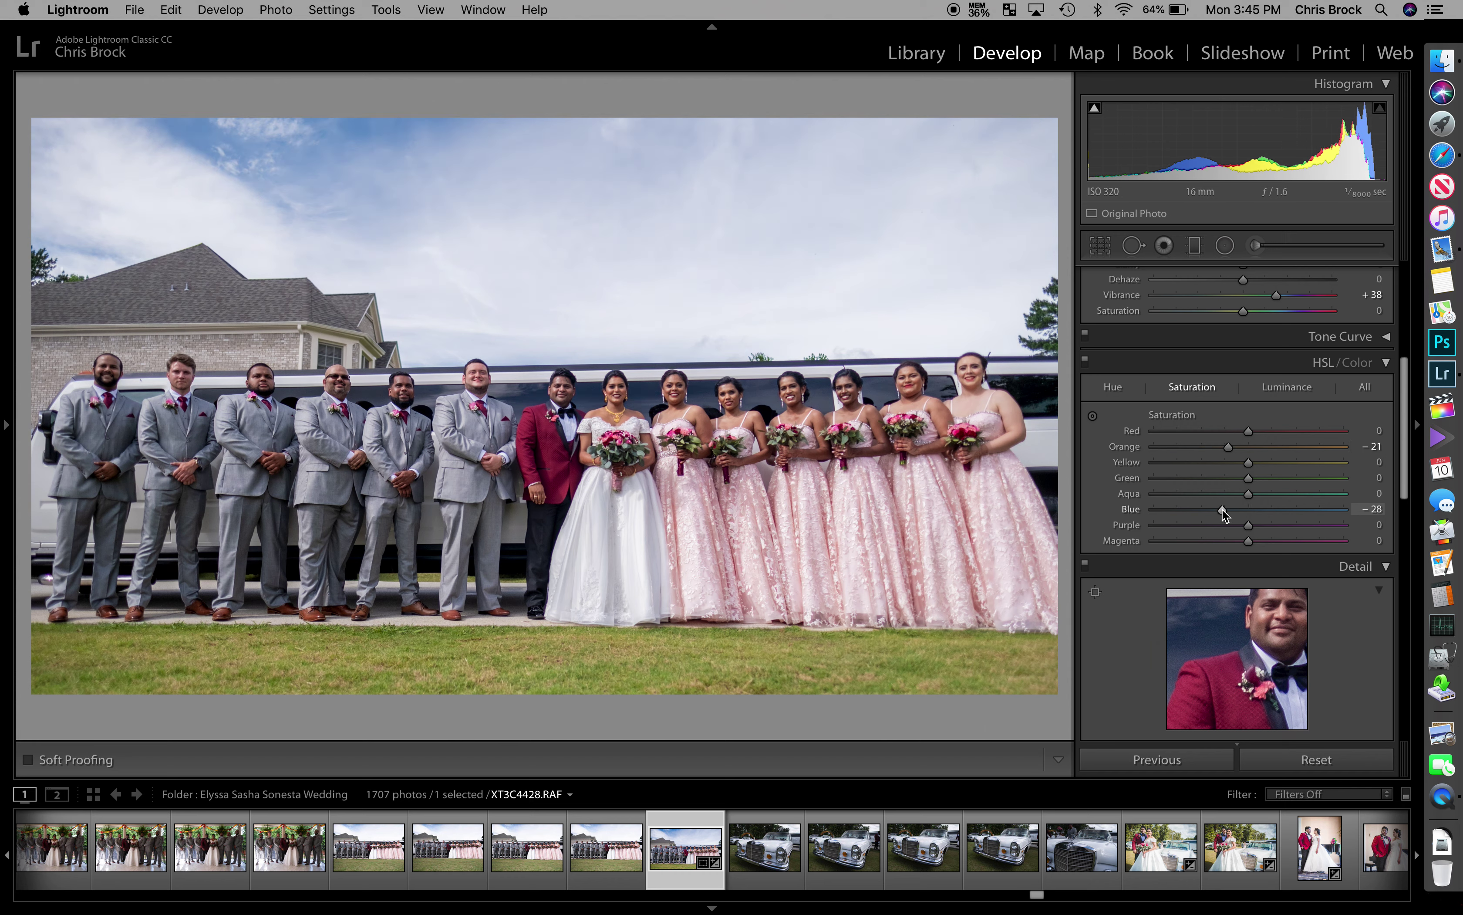
left_click(1279, 390)
left_click_drag(1285, 509, 1204, 518)
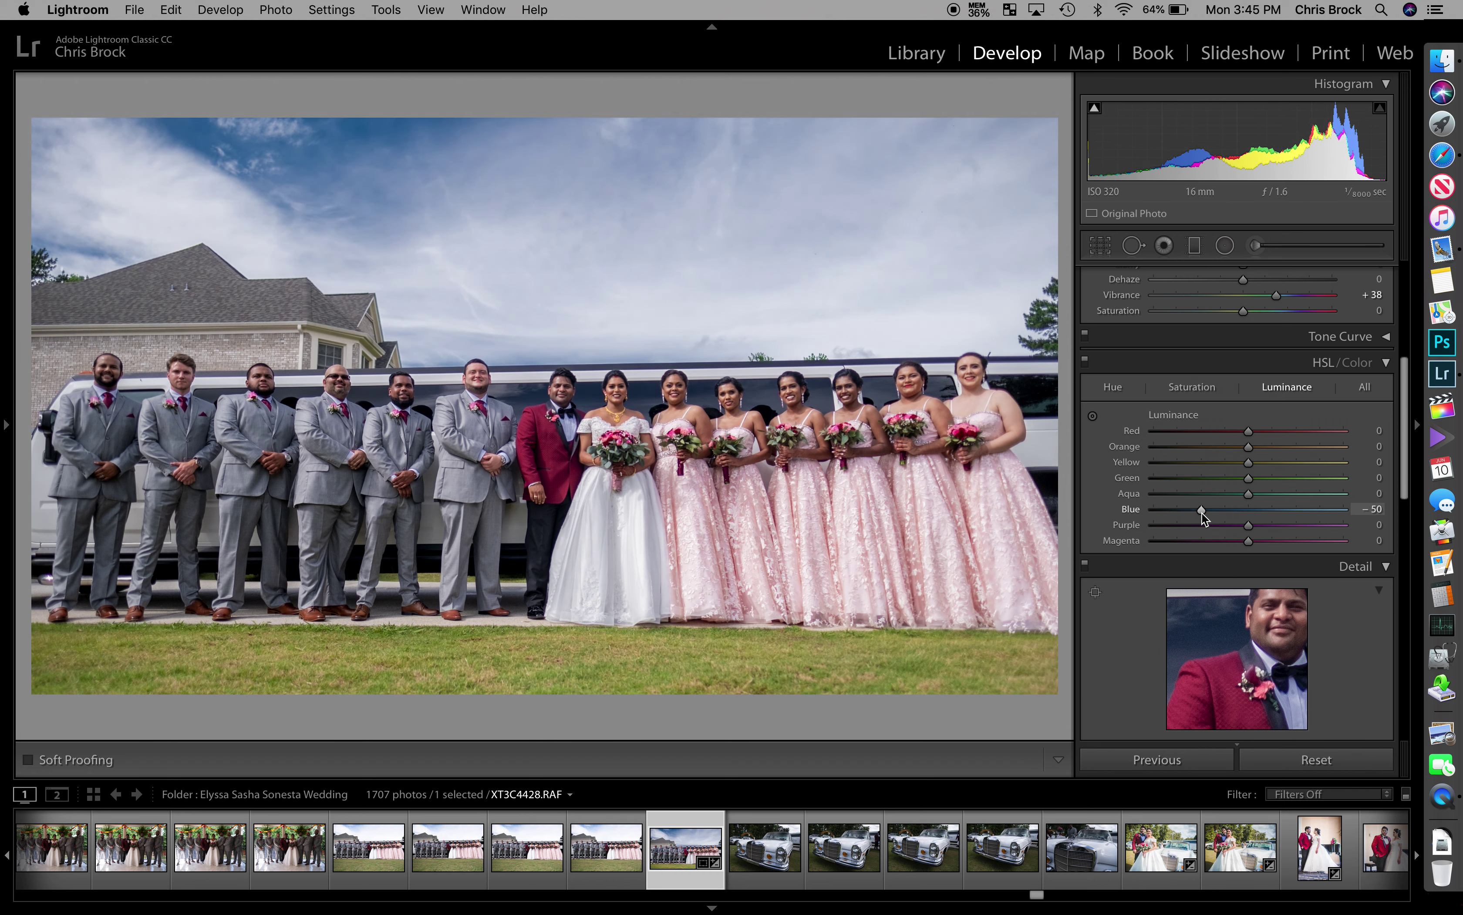
left_click(1191, 387)
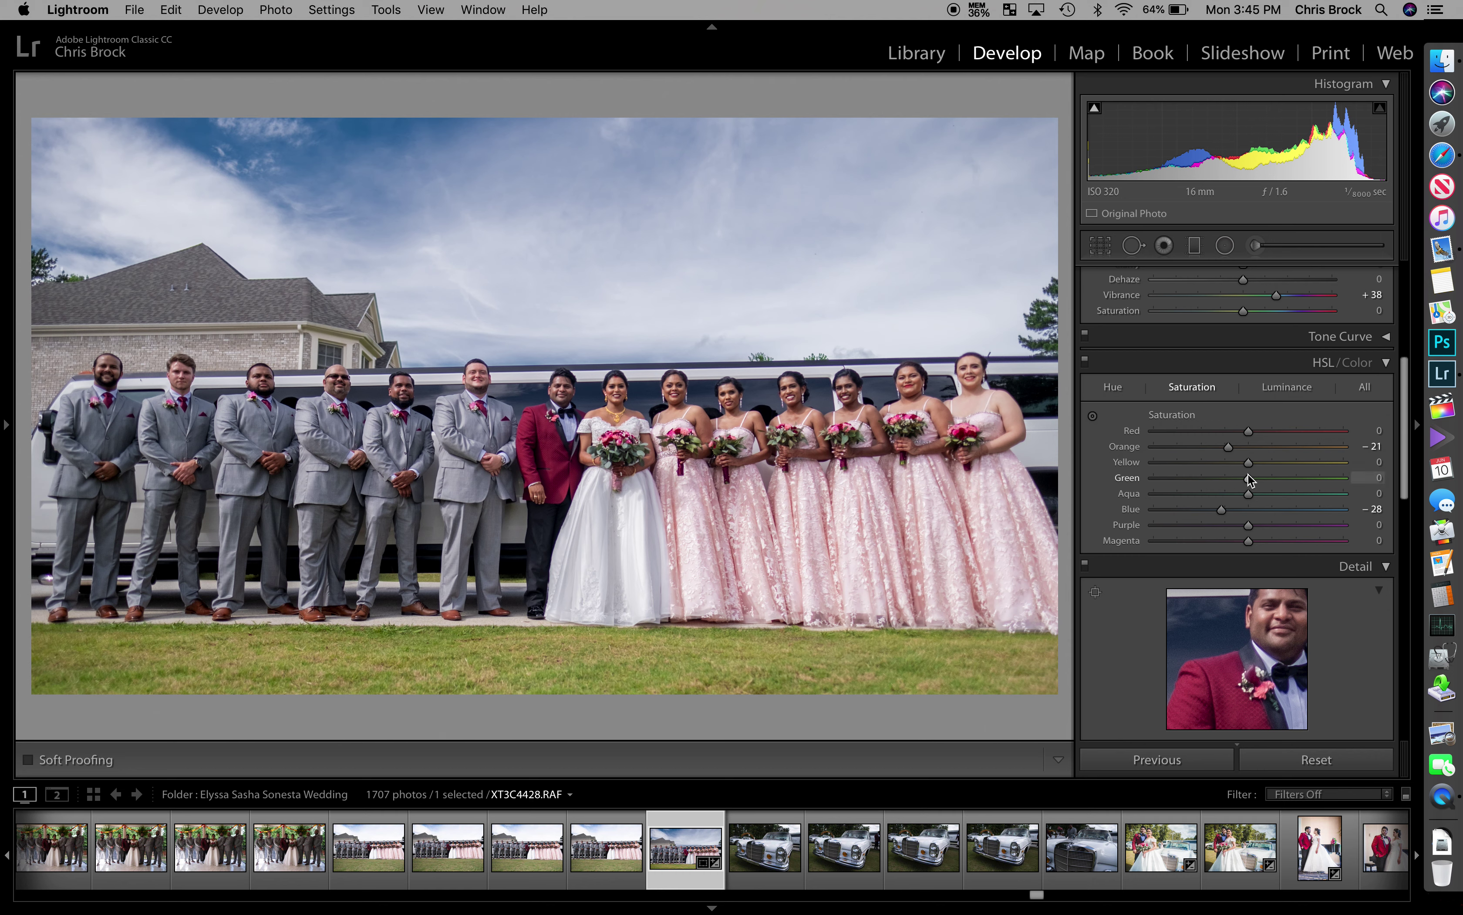
left_click(1288, 387)
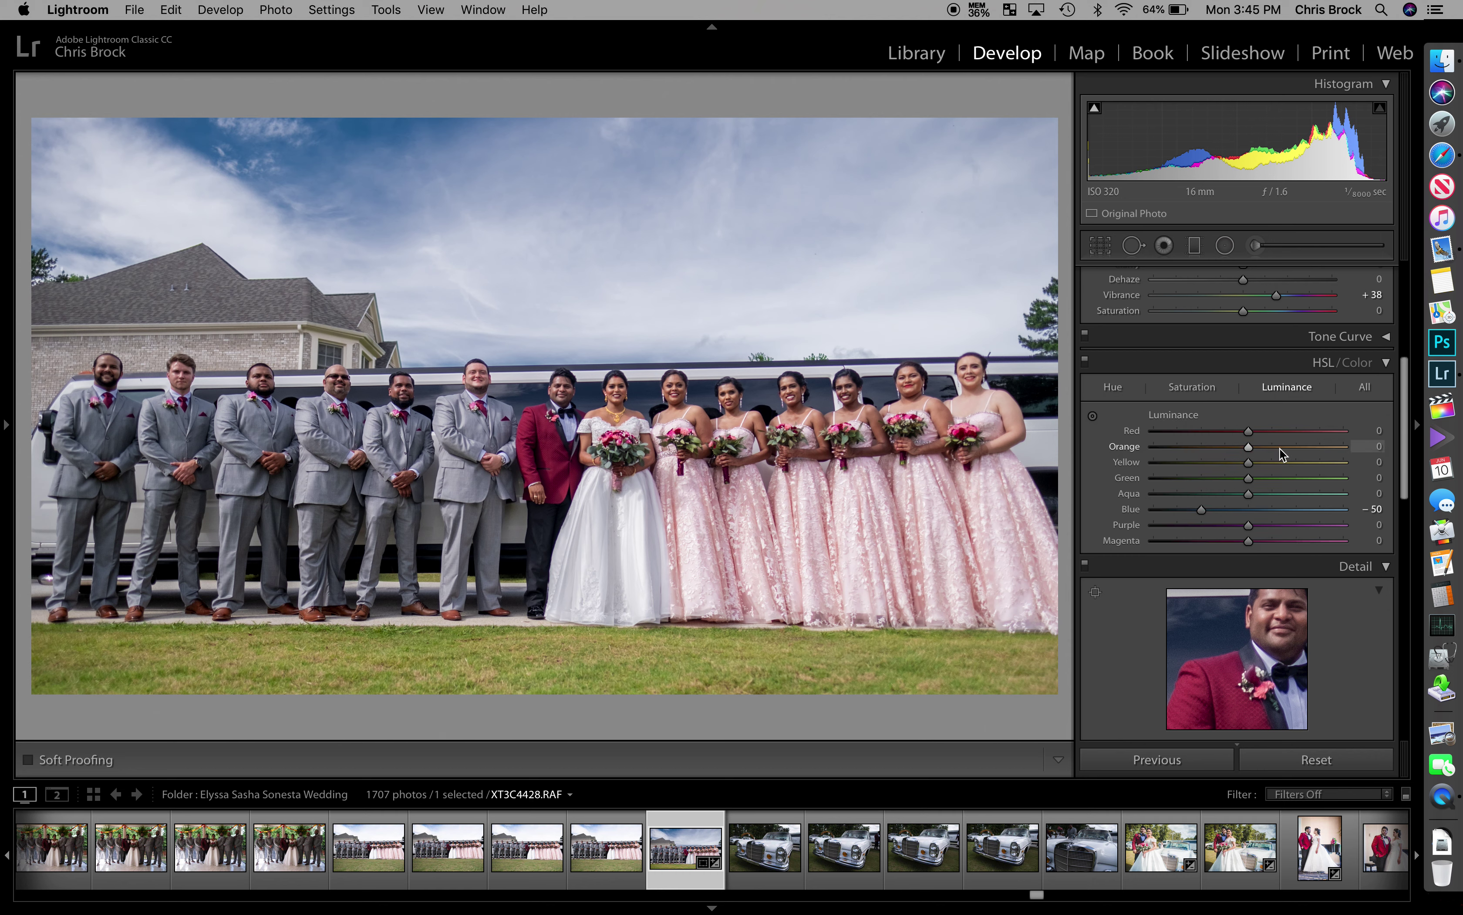
key("super+alt+shift+a")
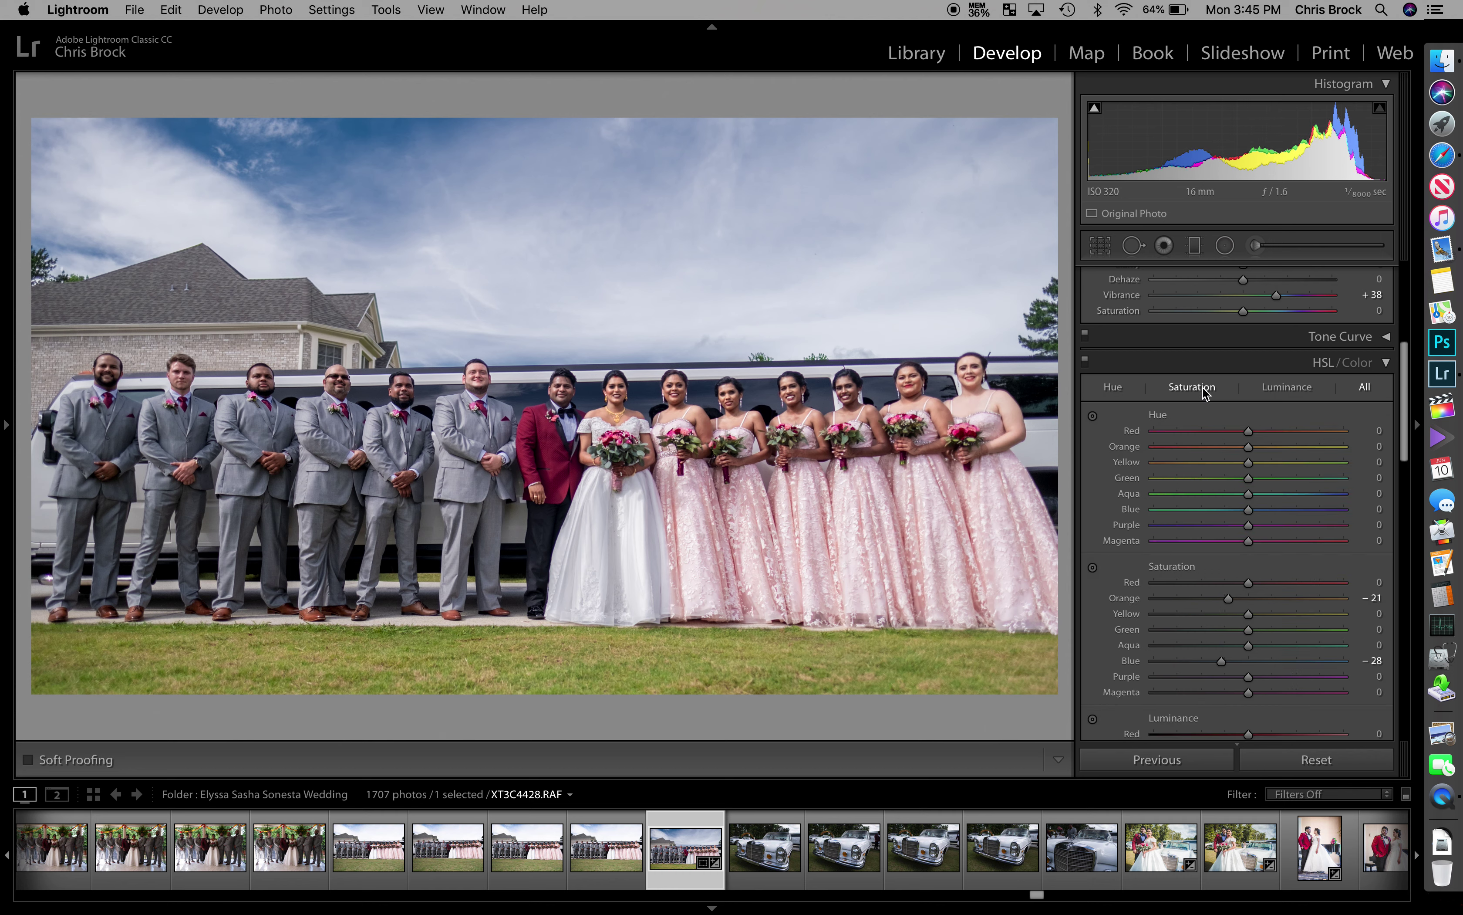
left_click(1192, 387)
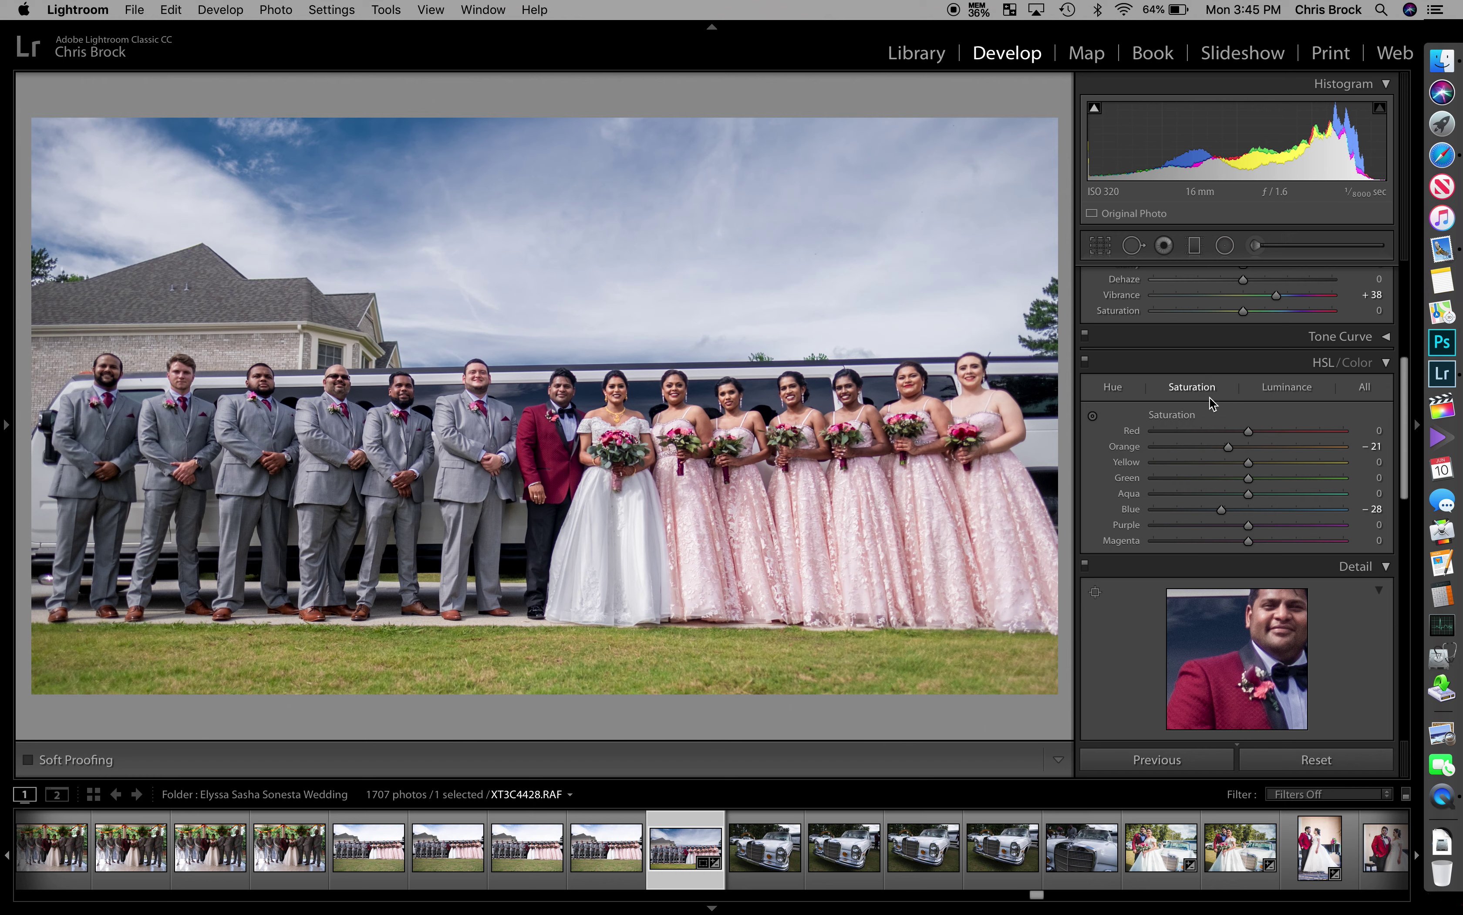
scroll(1209, 399, "up", 4)
scroll(1210, 399, "up", 4)
scroll(1210, 399, "up", 2)
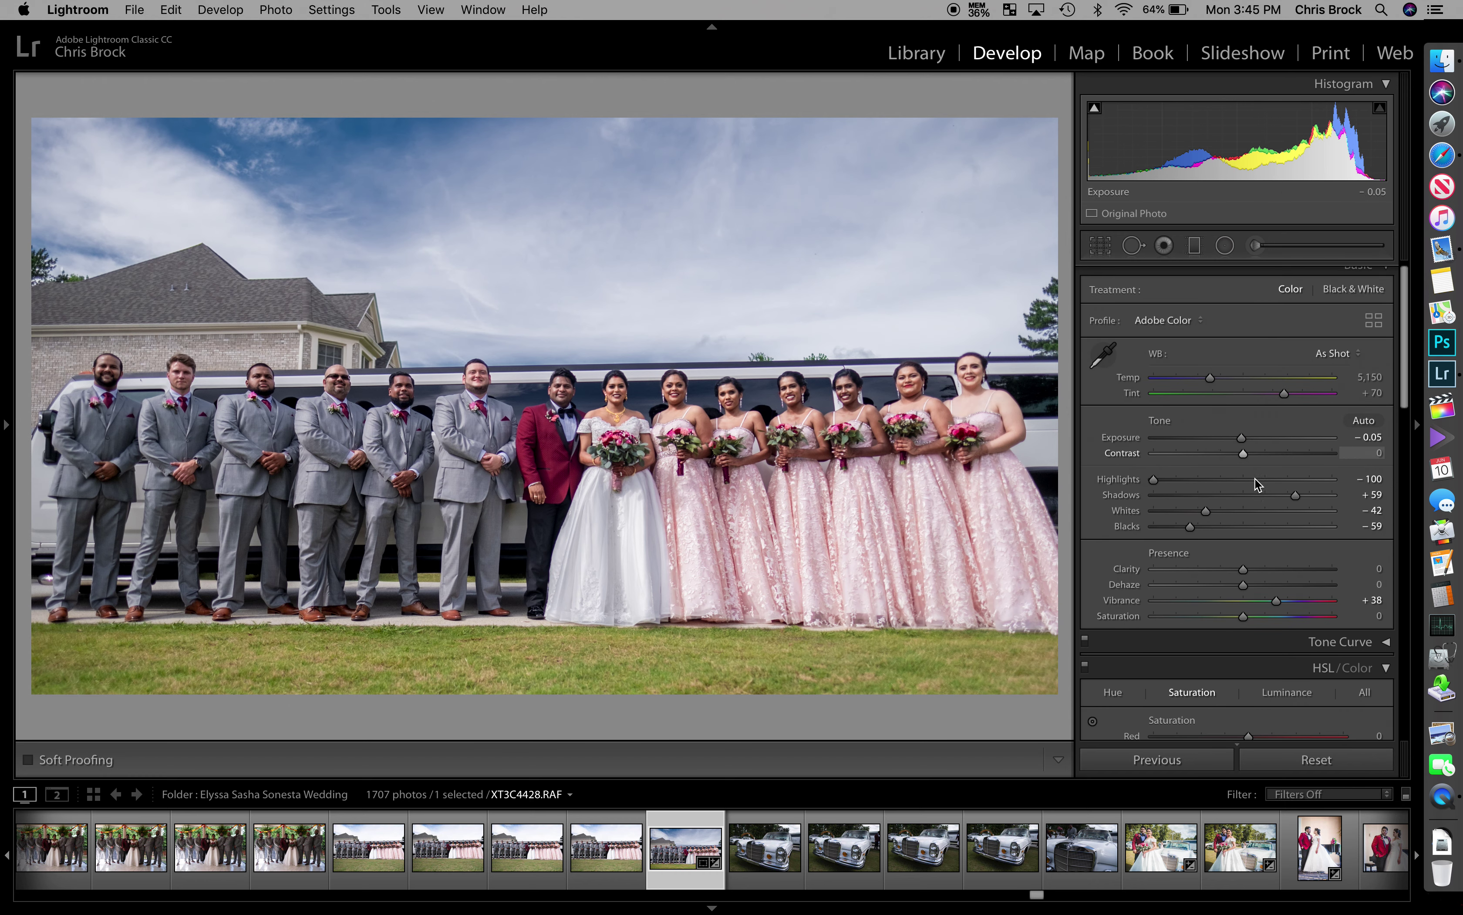
Set Contrast +43, Exposure -0.20 and Shadows about +75 on the group shot.
left_click(1276, 453)
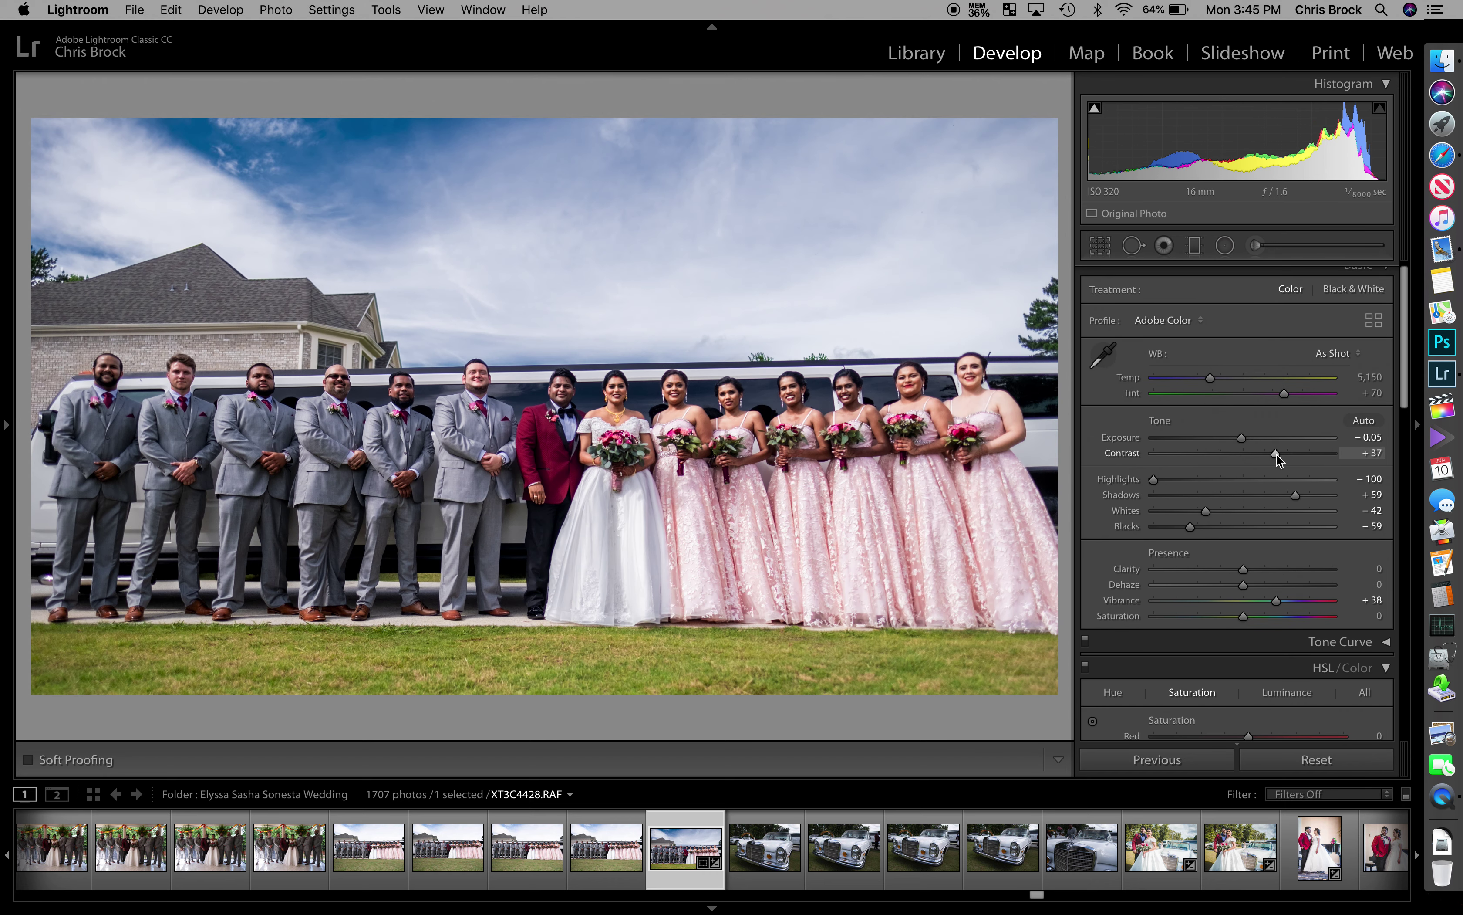
left_click_drag(1277, 455, 1305, 496)
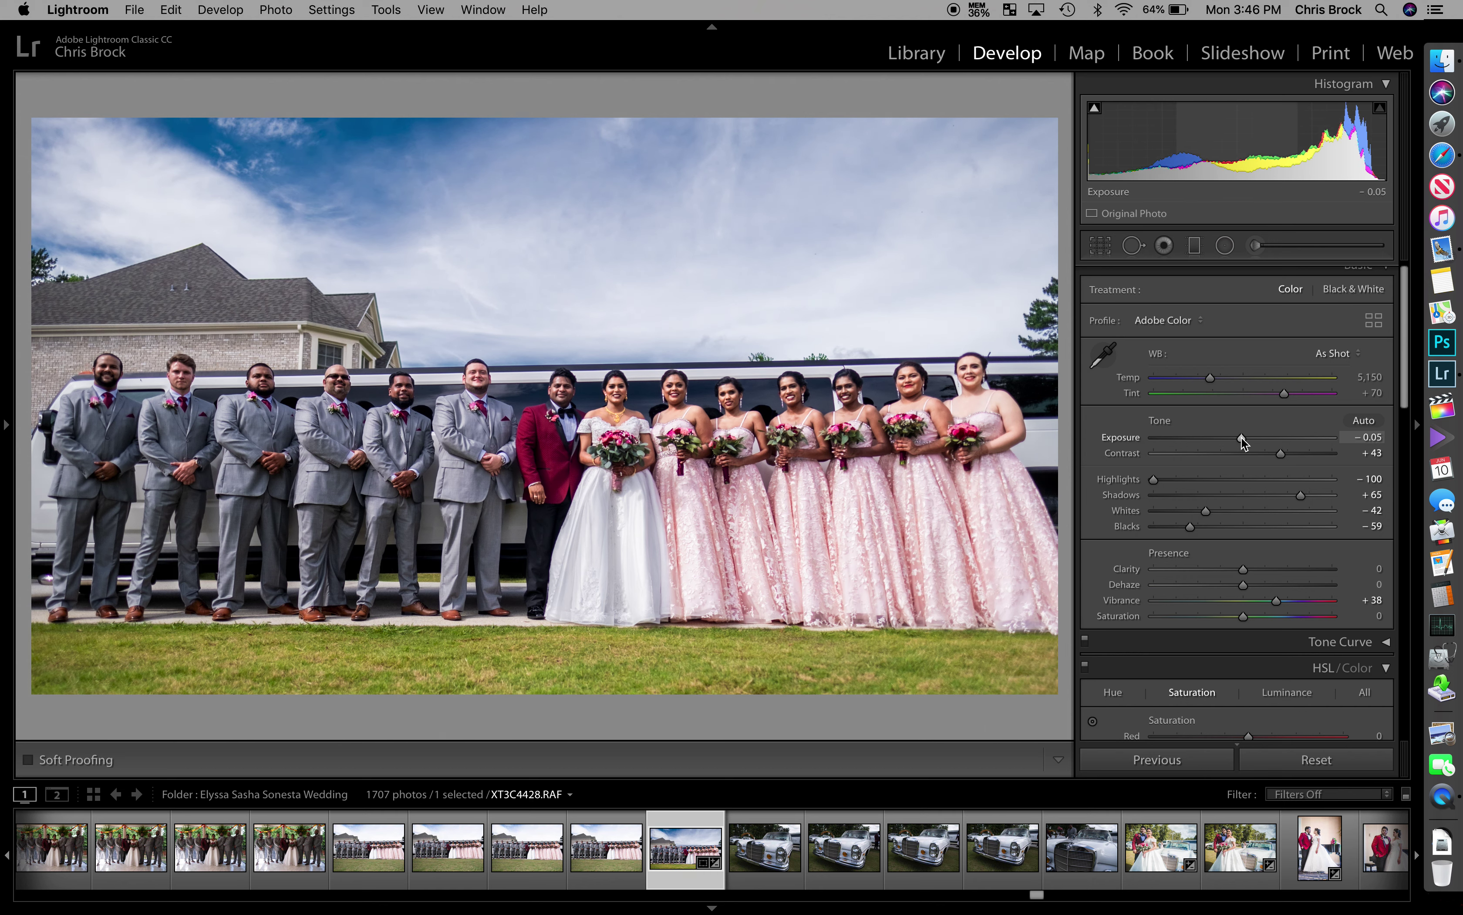
left_click_drag(1242, 439, 1239, 438)
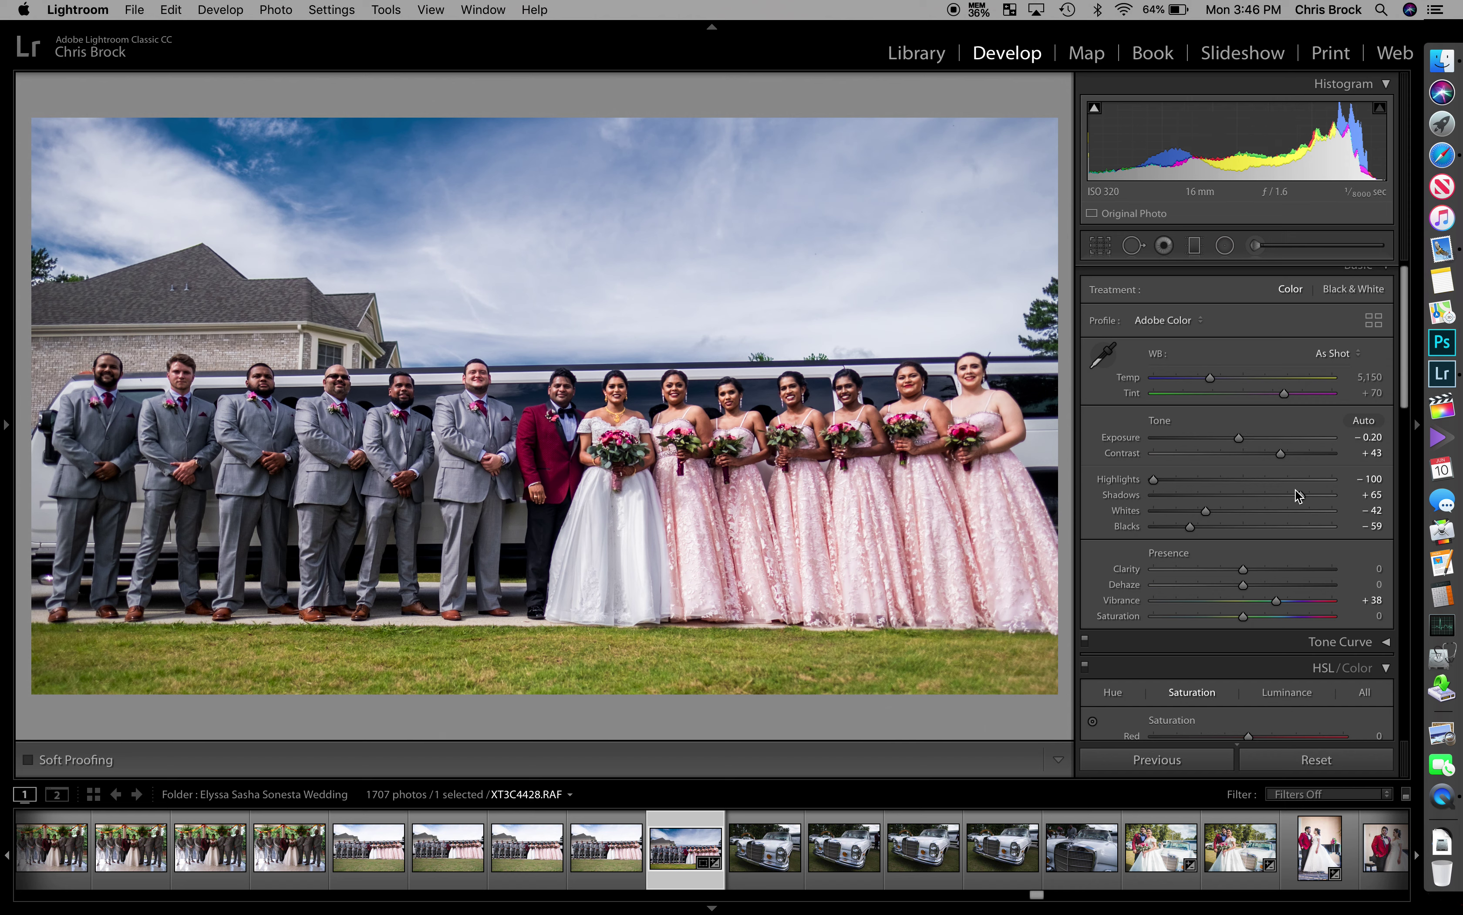
left_click_drag(1304, 494, 1312, 494)
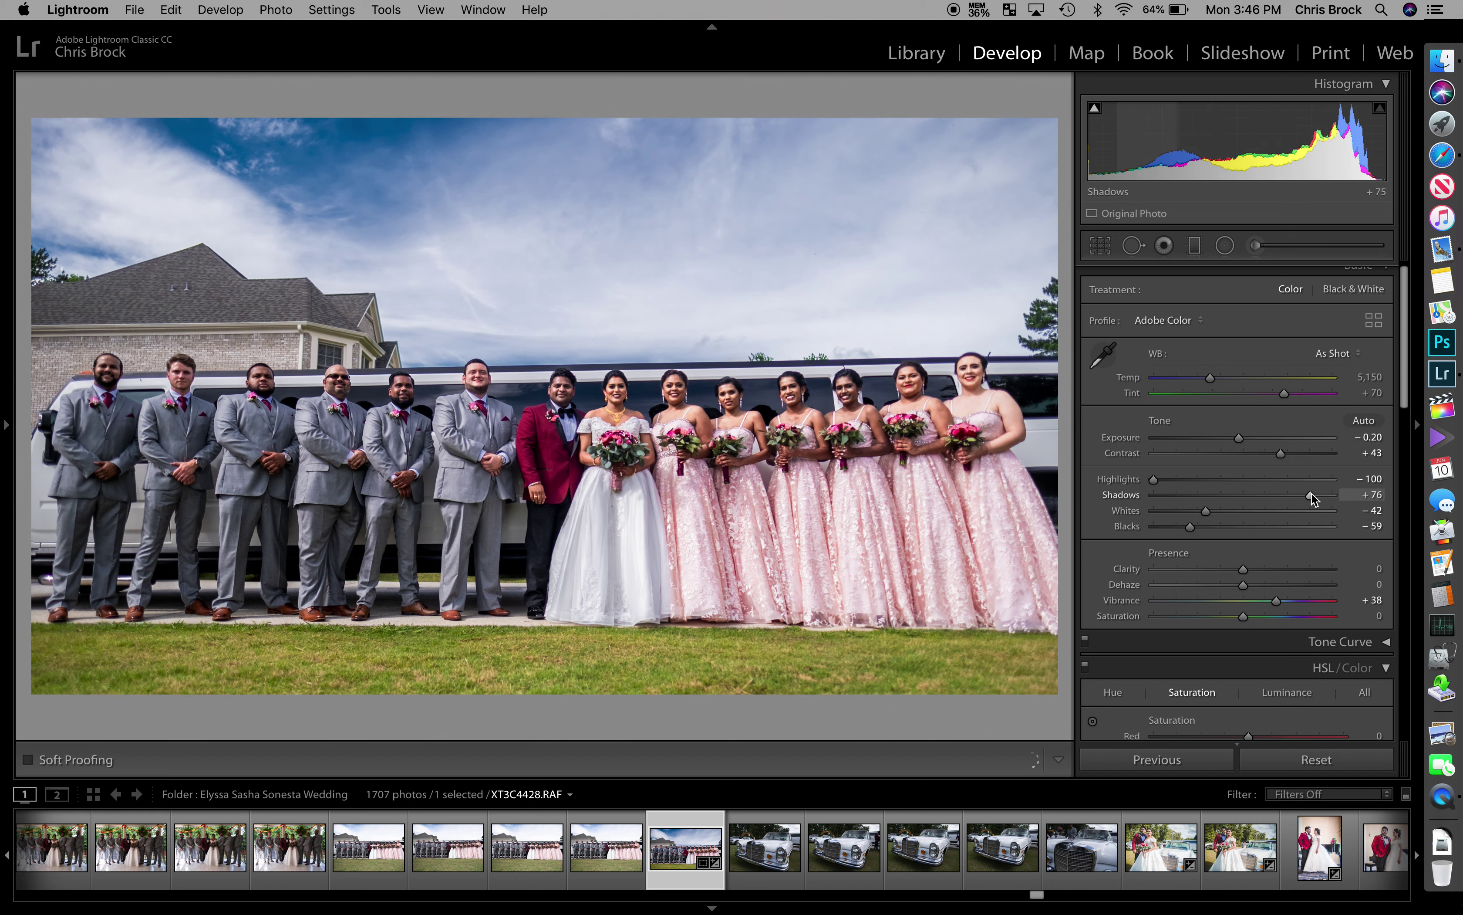
scroll(1312, 493, "down", 5)
scroll(1312, 493, "down", 5)
scroll(1311, 495, "down", 5)
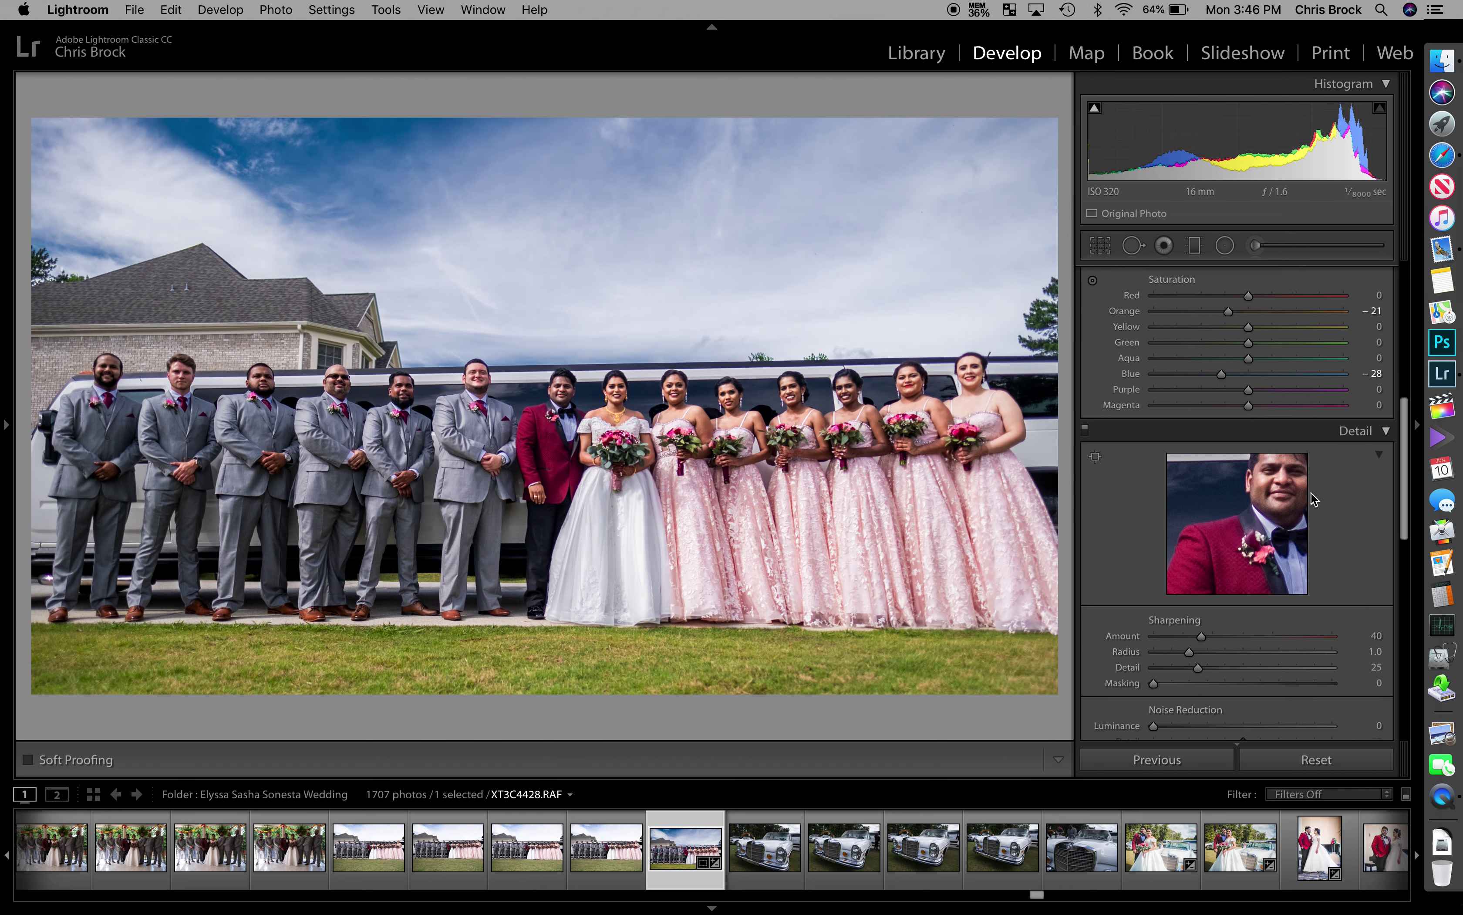
scroll(1312, 496, "down", 5)
scroll(1312, 498, "down", 5)
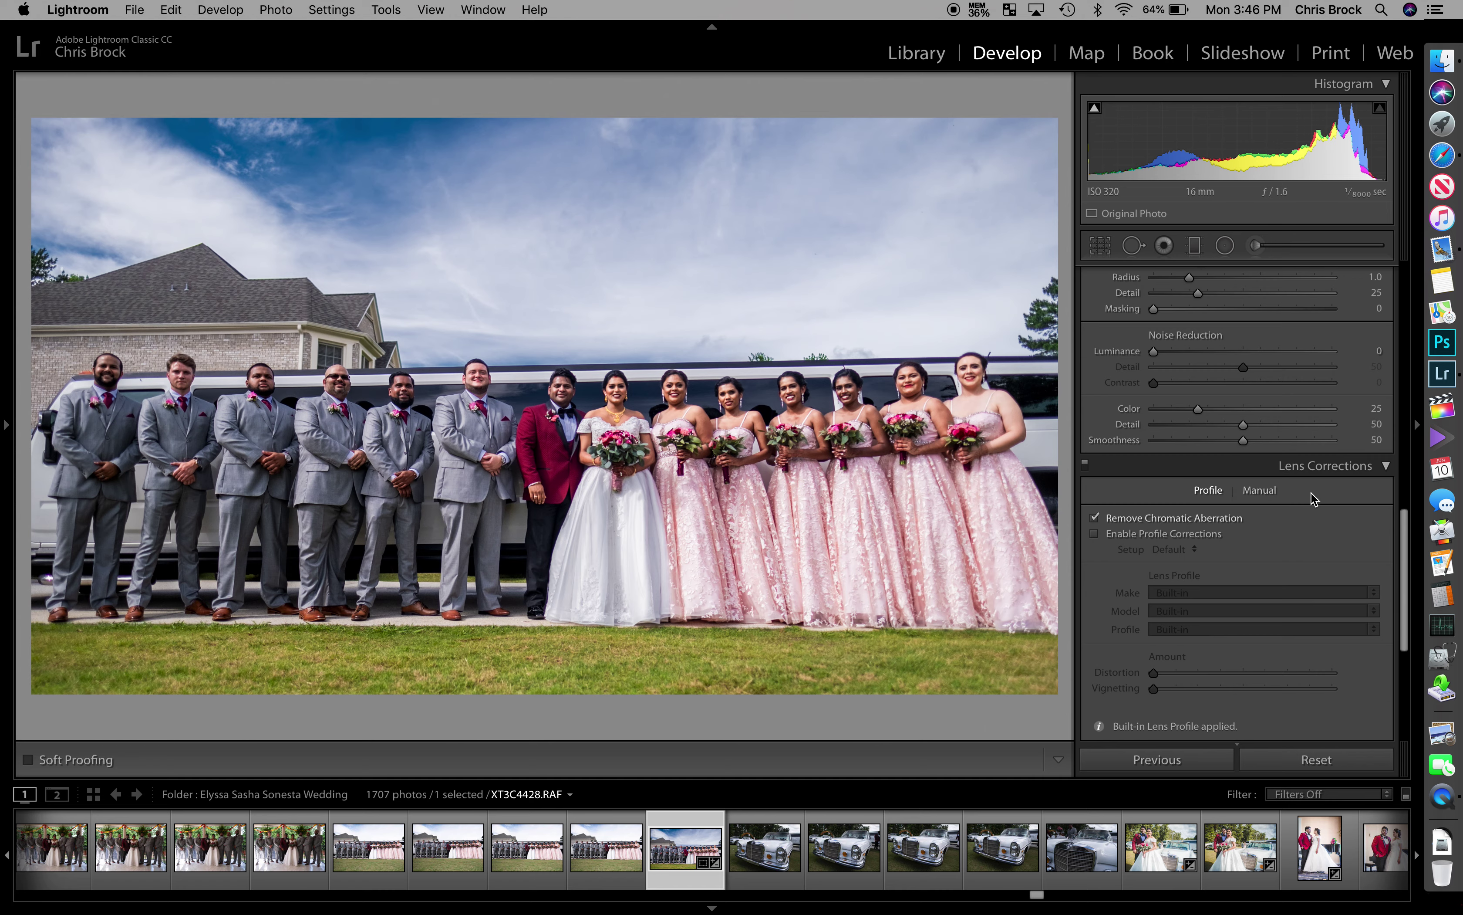
scroll(1312, 499, "down", 5)
scroll(1312, 498, "up", 1)
scroll(1312, 498, "up", 10)
scroll(1311, 498, "up", 10)
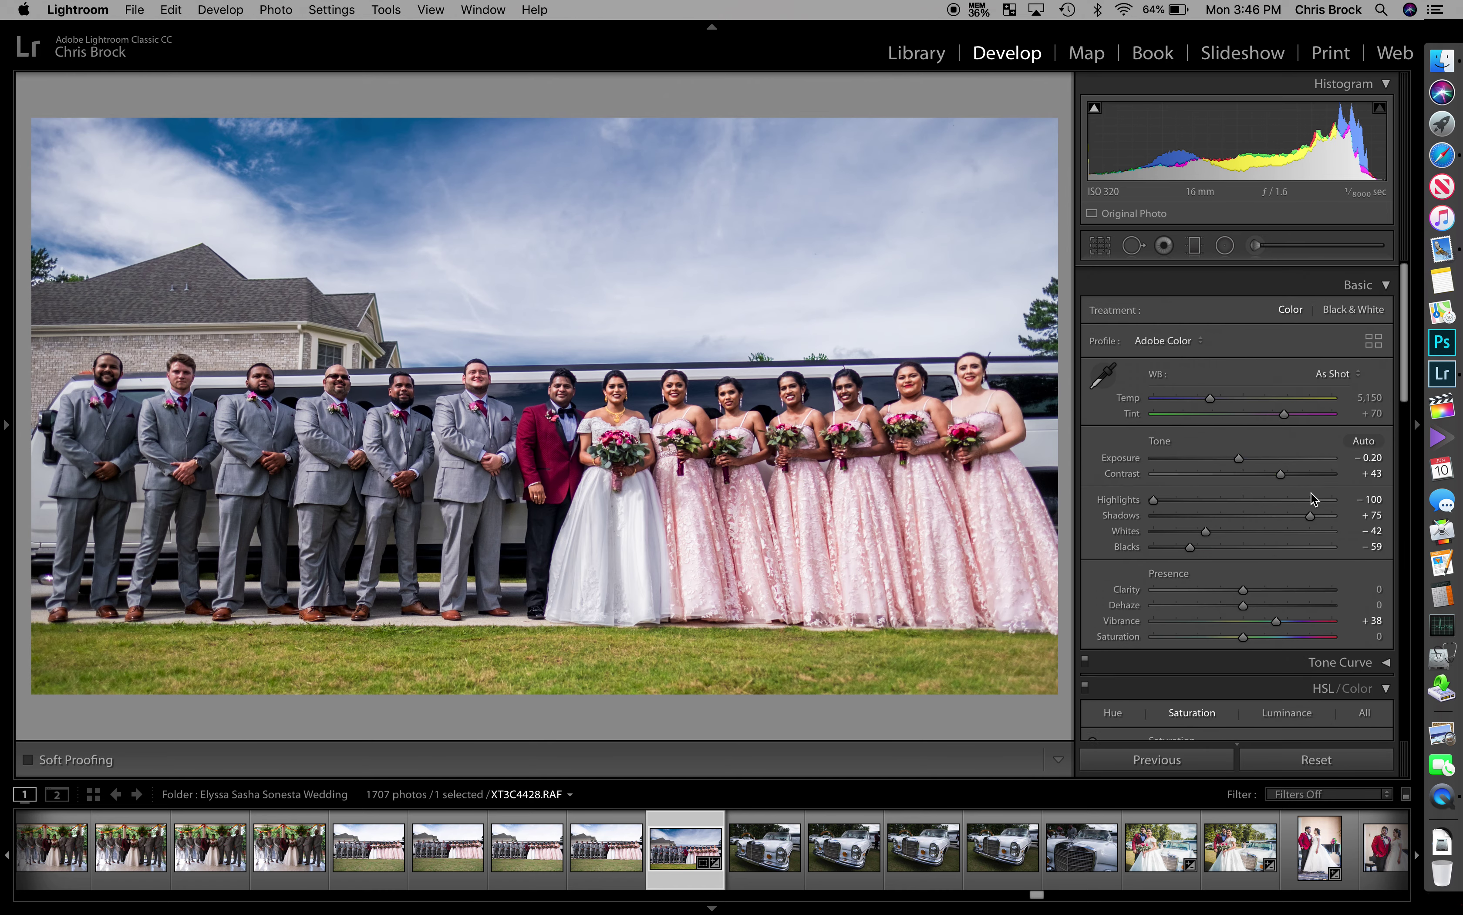
Crop the bottom edge up to remove the foreground grass.
left_click(1100, 245)
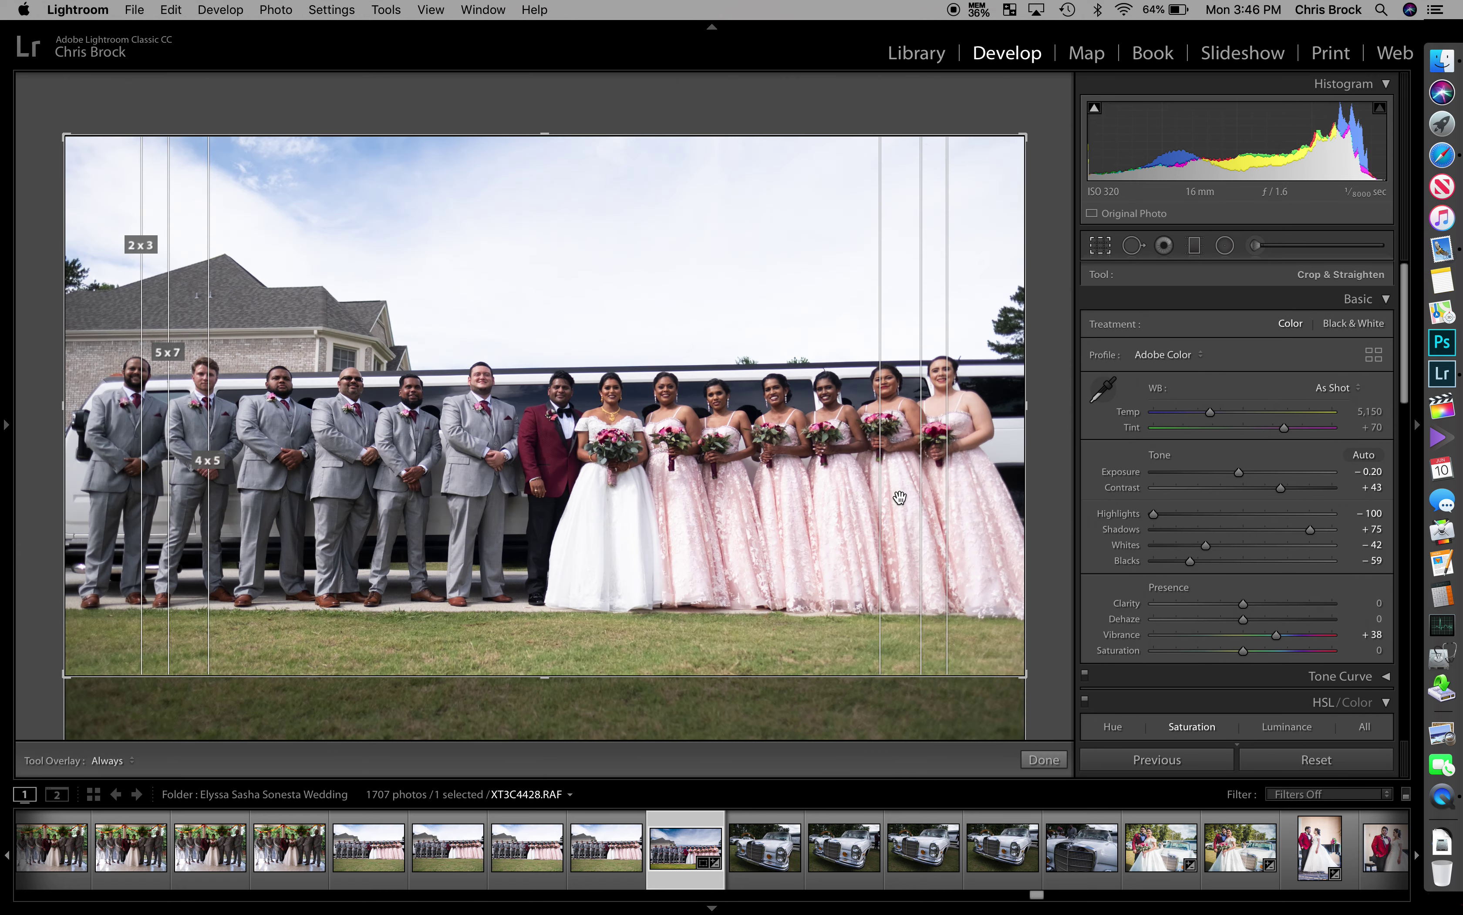
left_click_drag(599, 735, 595, 641)
key("Return")
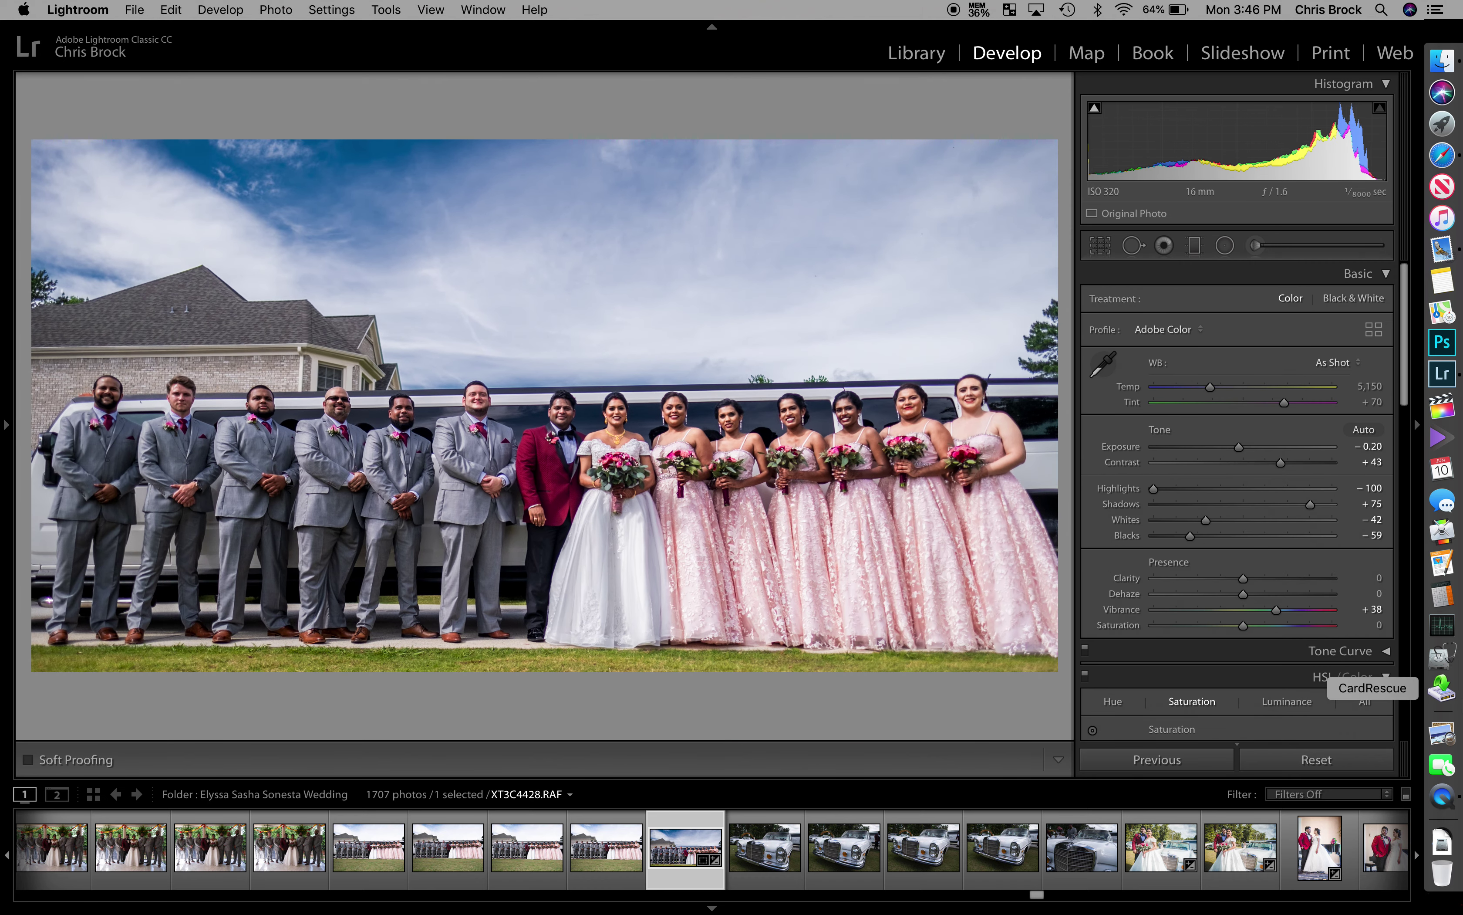
Reset to compare with the unedited original, undoing the reset each time to keep the edits.
left_click(1348, 764)
key("super+z")
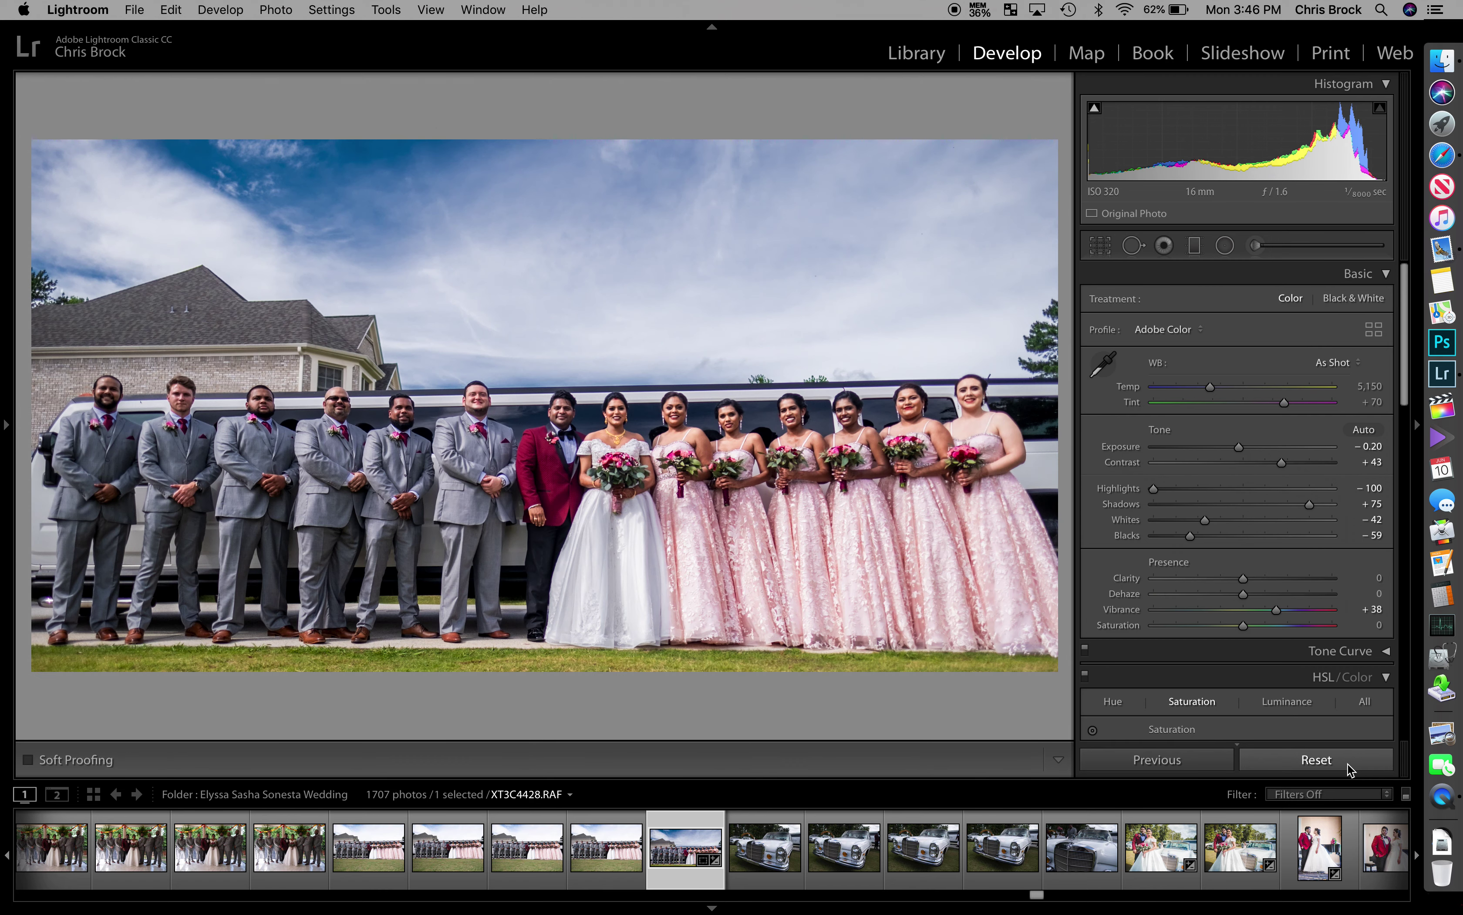
left_click(1347, 764)
key("super+z")
left_click(1348, 764)
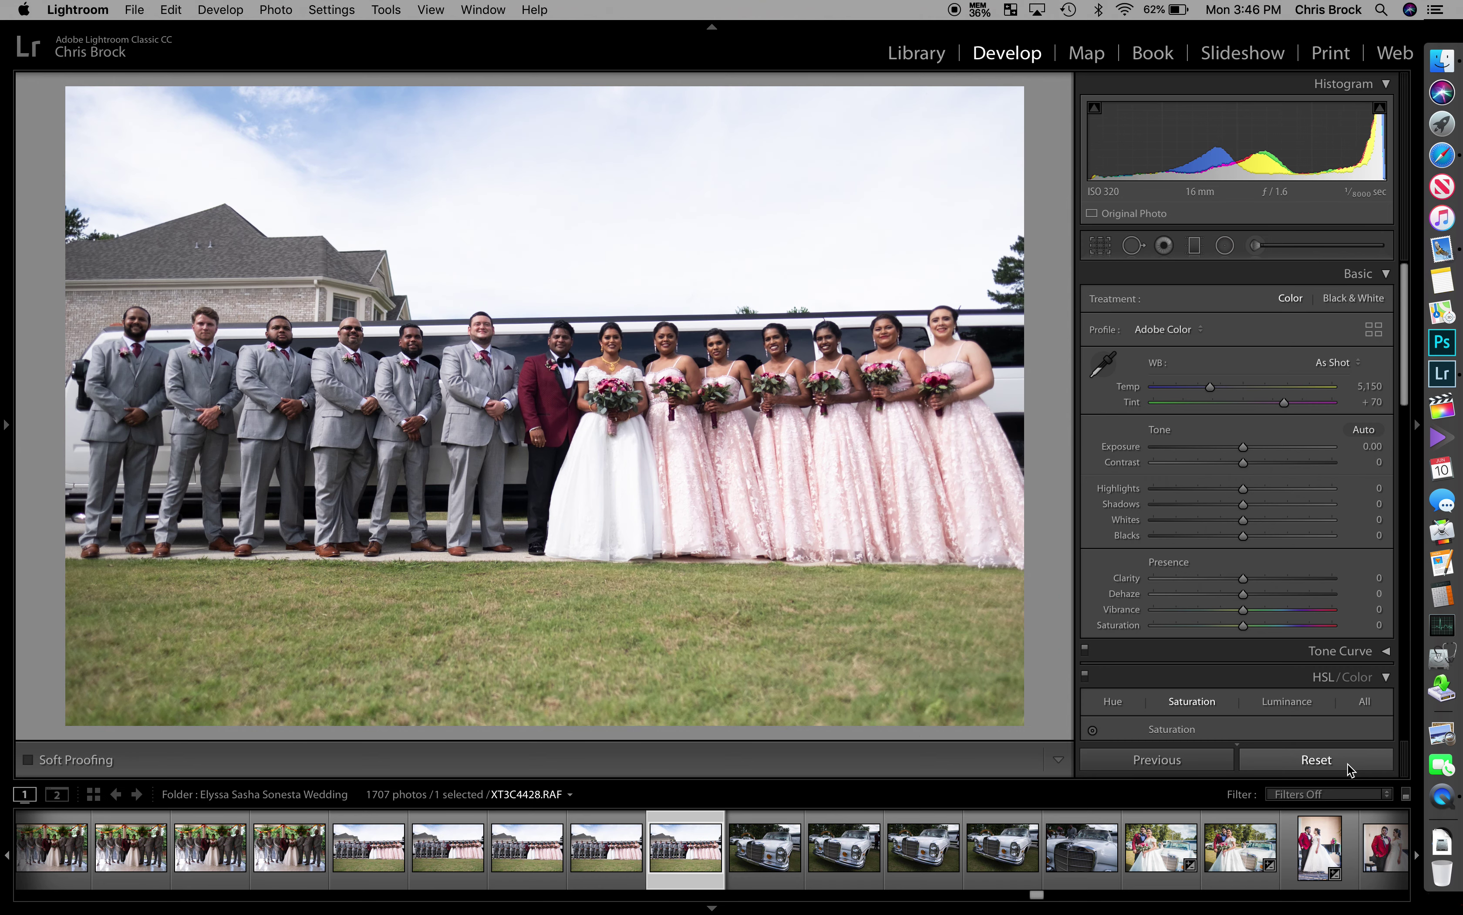
key("super+z")
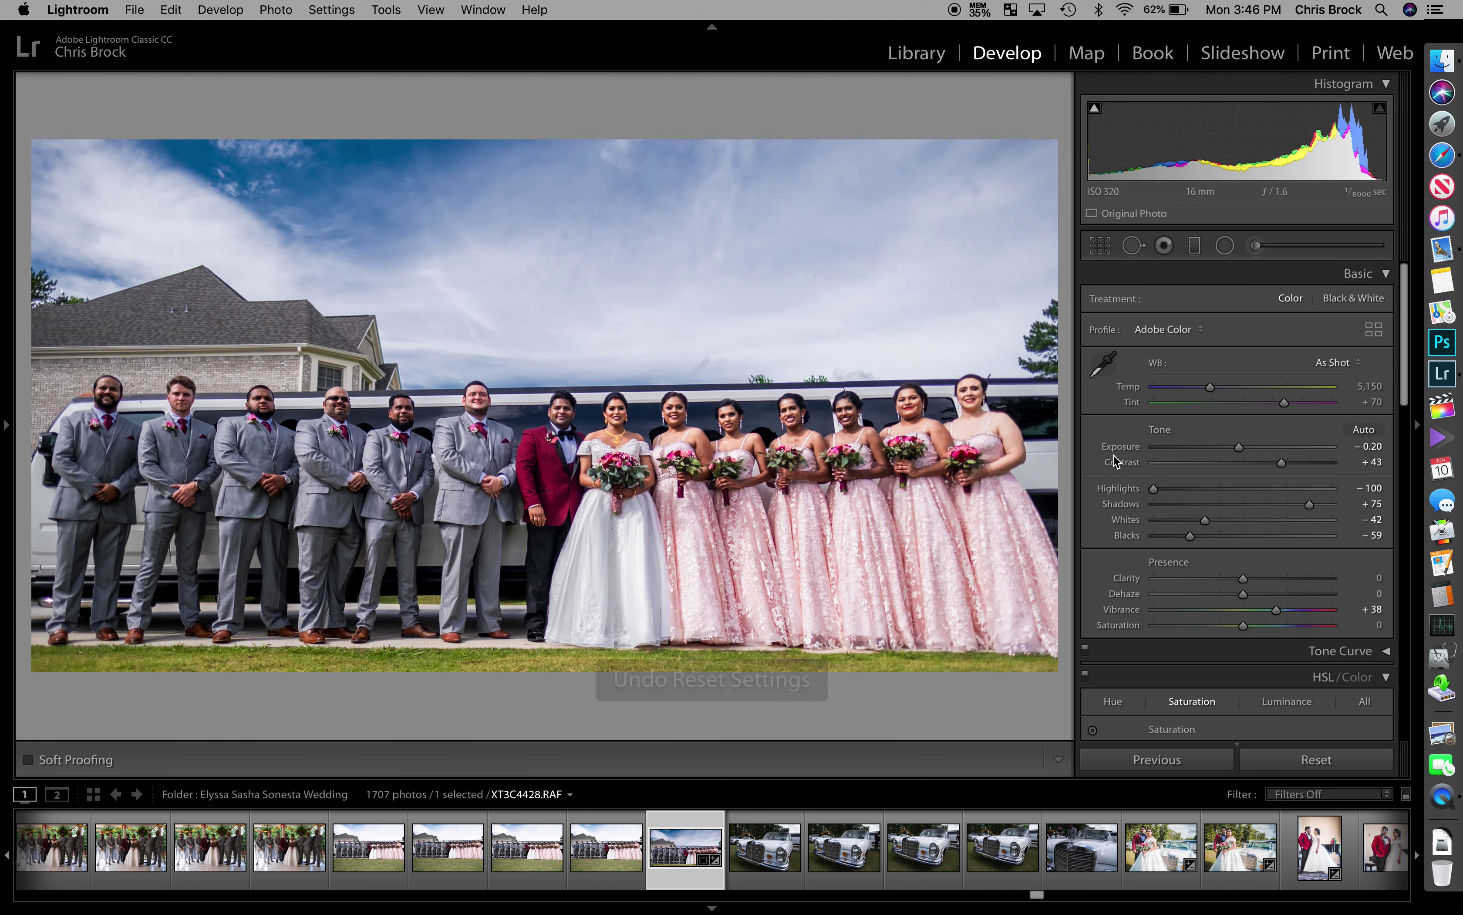